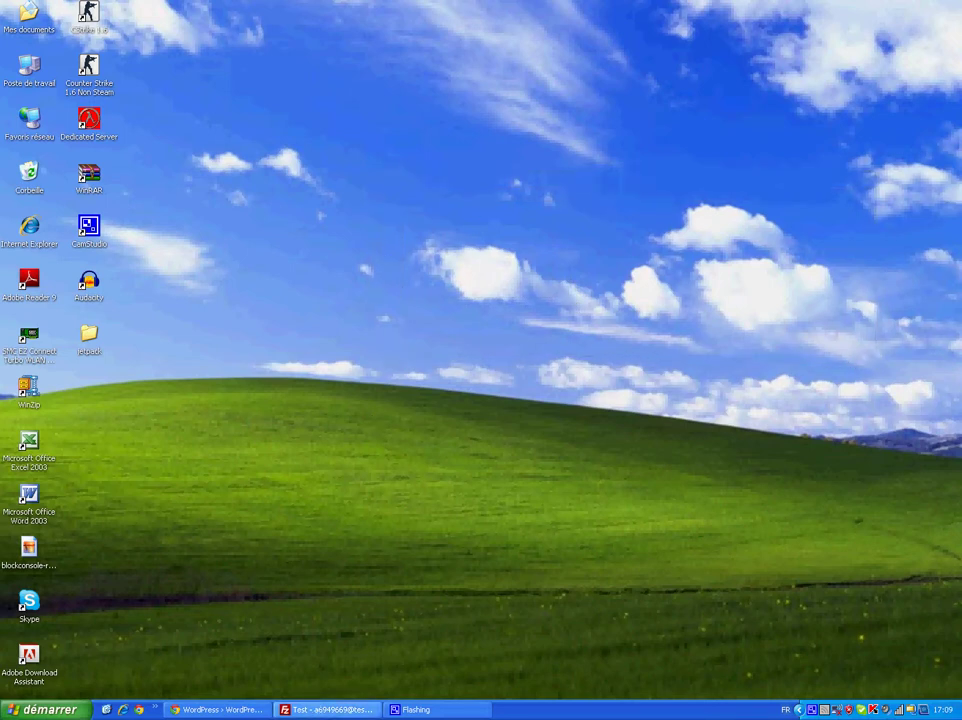
Review the featured plugins in the WordPress.org plugin directory in Chrome and dismiss the finished-download bar
click(222, 709)
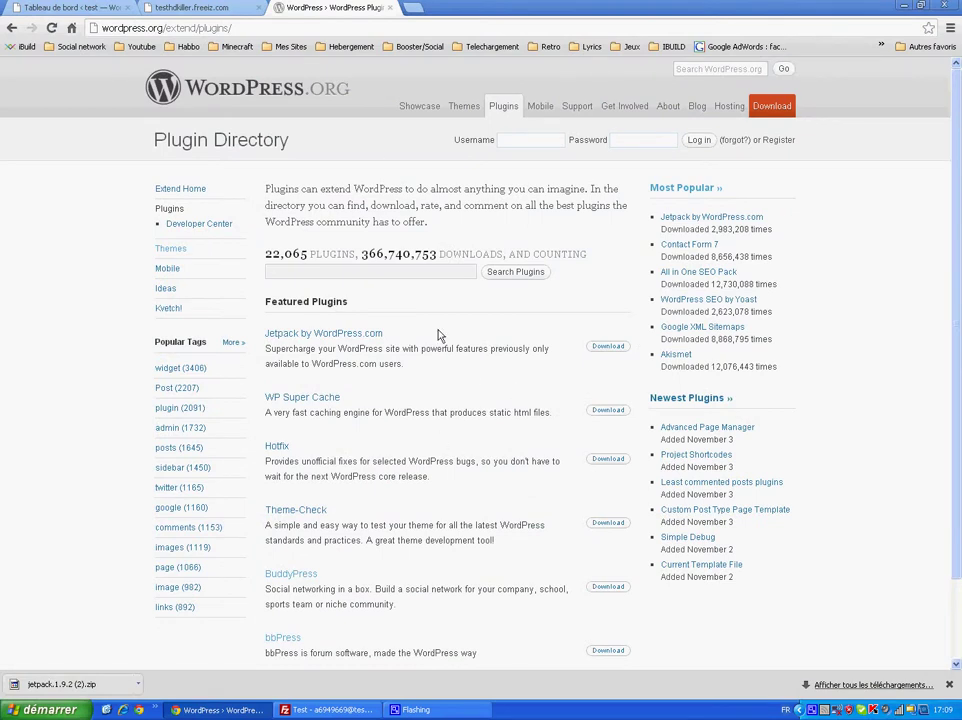
click(949, 684)
scroll(675, 632, down, 2)
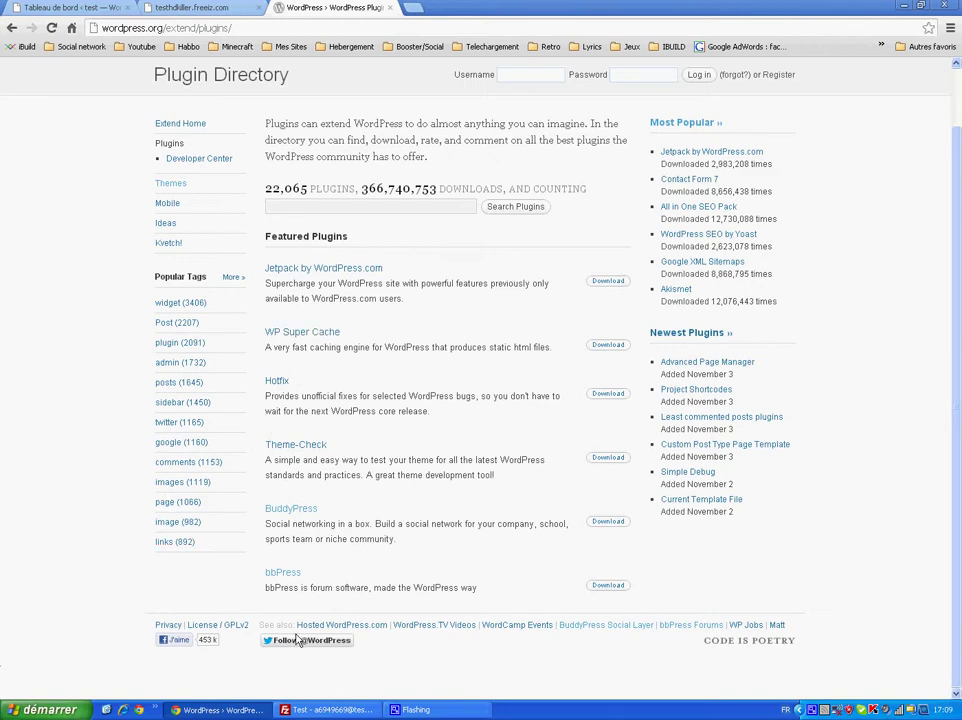
click(215, 709)
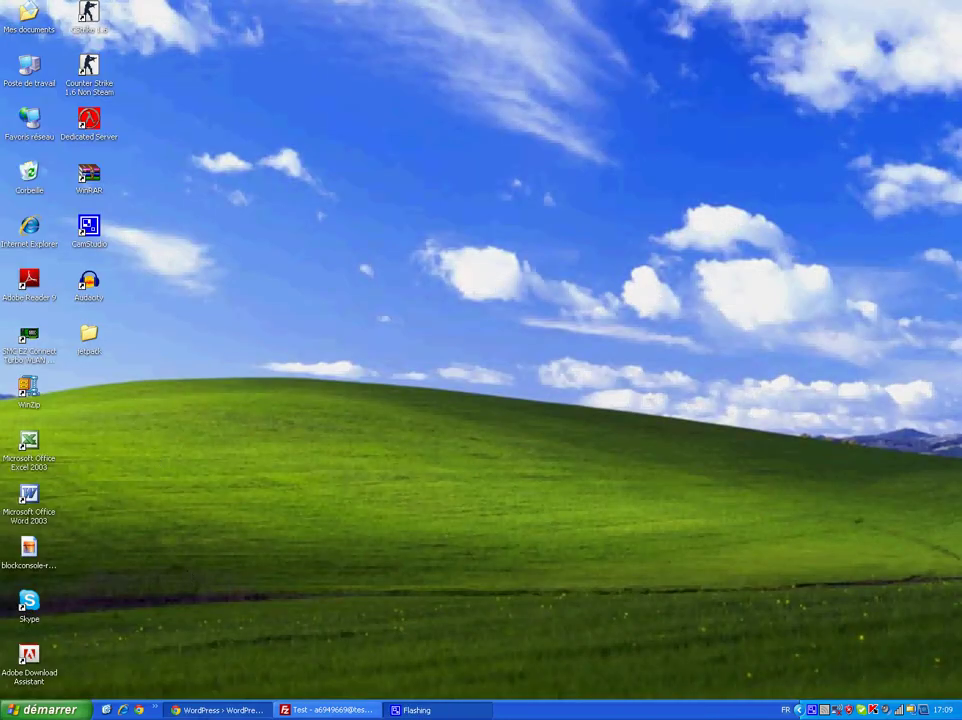
key(super+d)
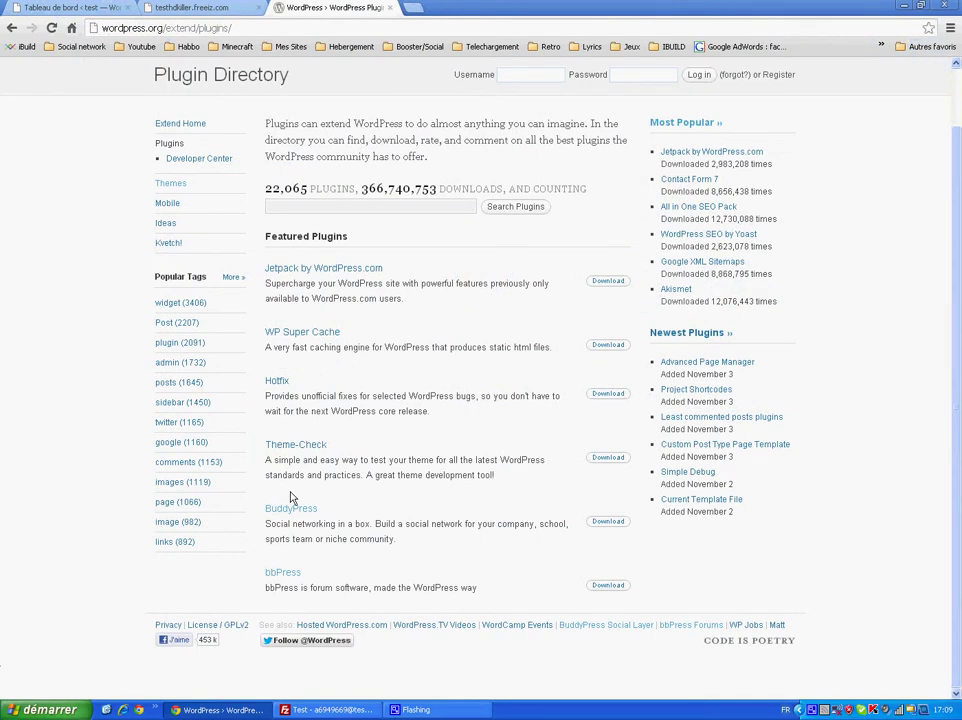
Place a copy of the downloaded jetpack.1.9.2 (2) archive from the browser's download list on the desktop
key(ctrl+j)
drag(171, 144, 880, 718)
drag(685, 717, 448, 390)
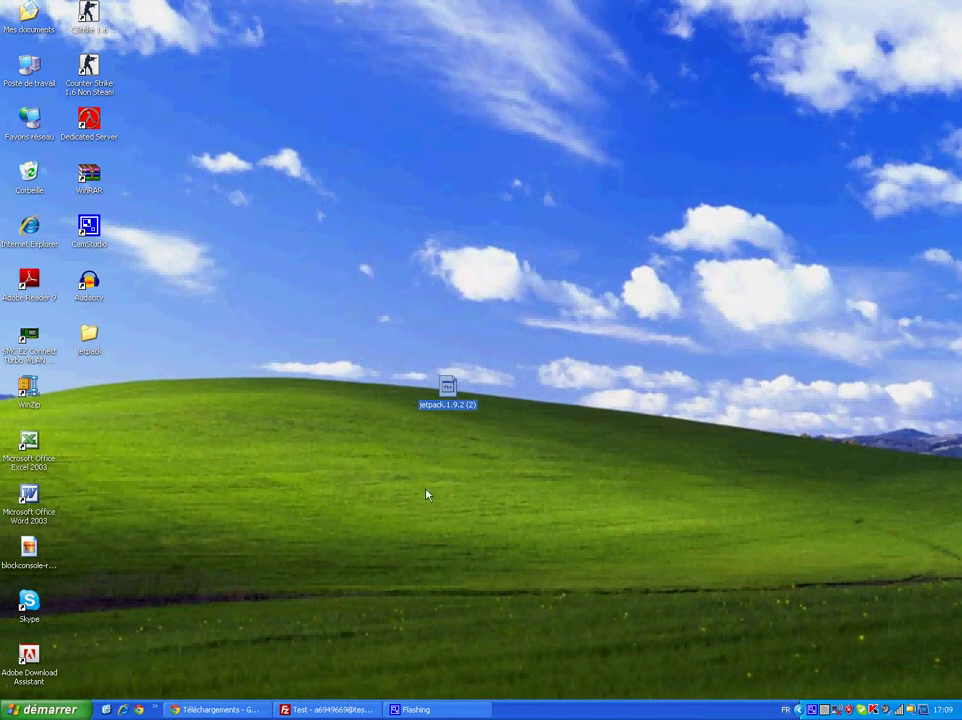
right_click(447, 387)
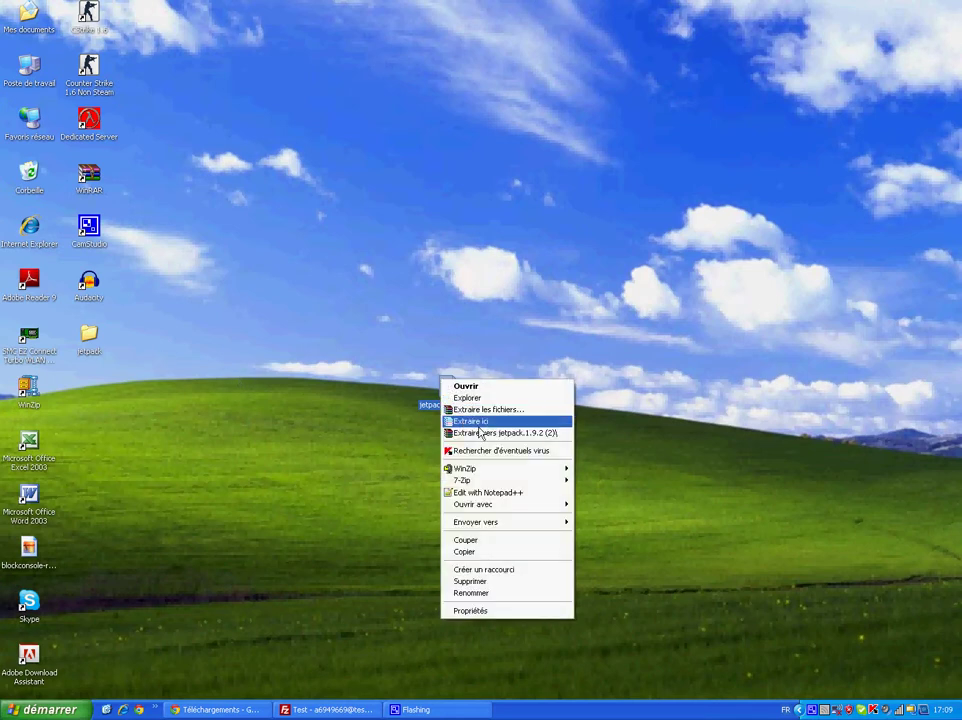
drag(166, 380, 64, 314)
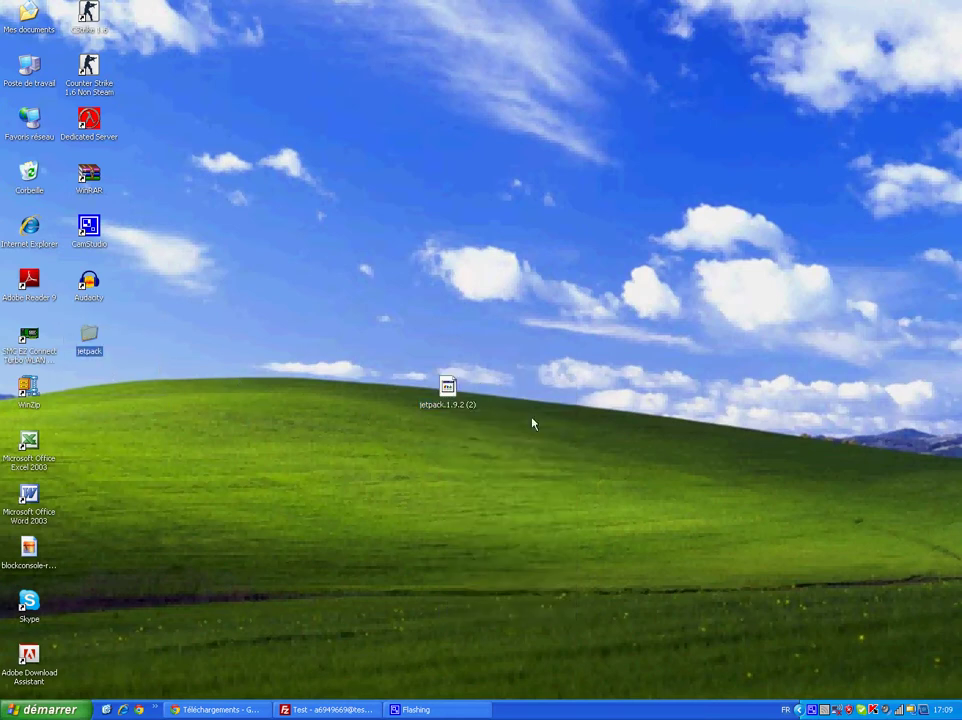
Delete the jetpack.1.9.2 (2) archive from the desktop
drag(528, 438, 440, 370)
key(Delete)
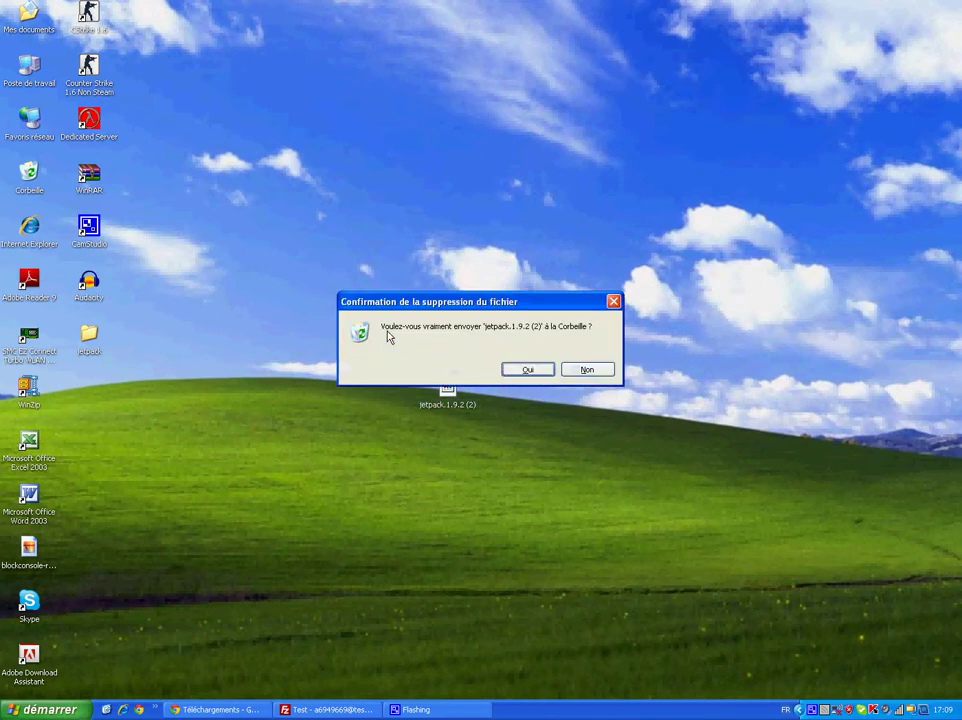
key(Return)
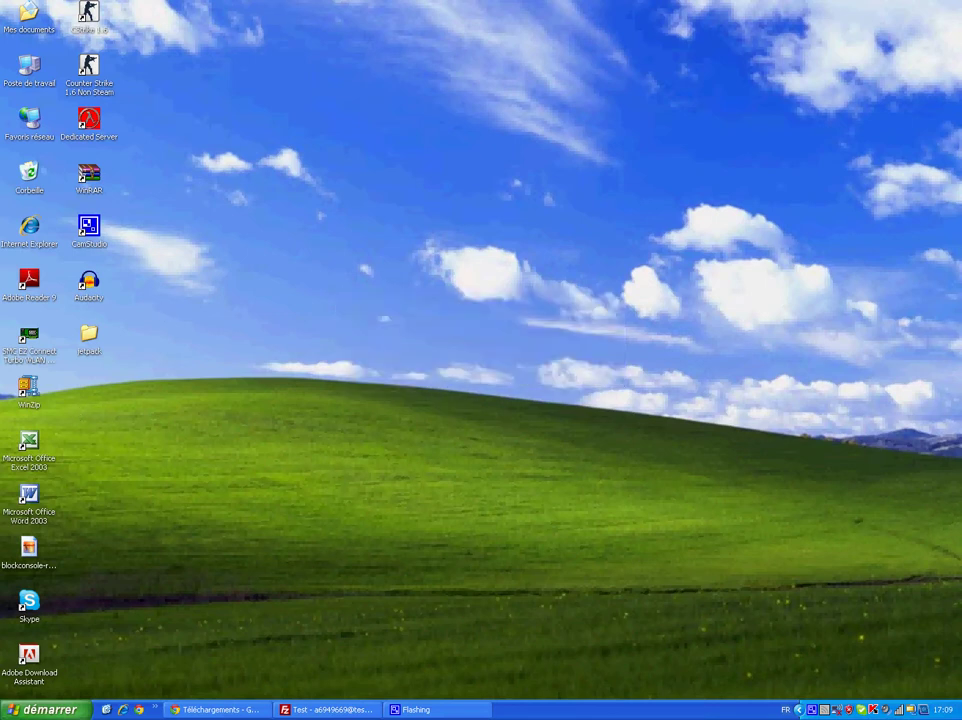
Switch to FileZilla and connect to the saved site Test in a new connection tab
key(super)
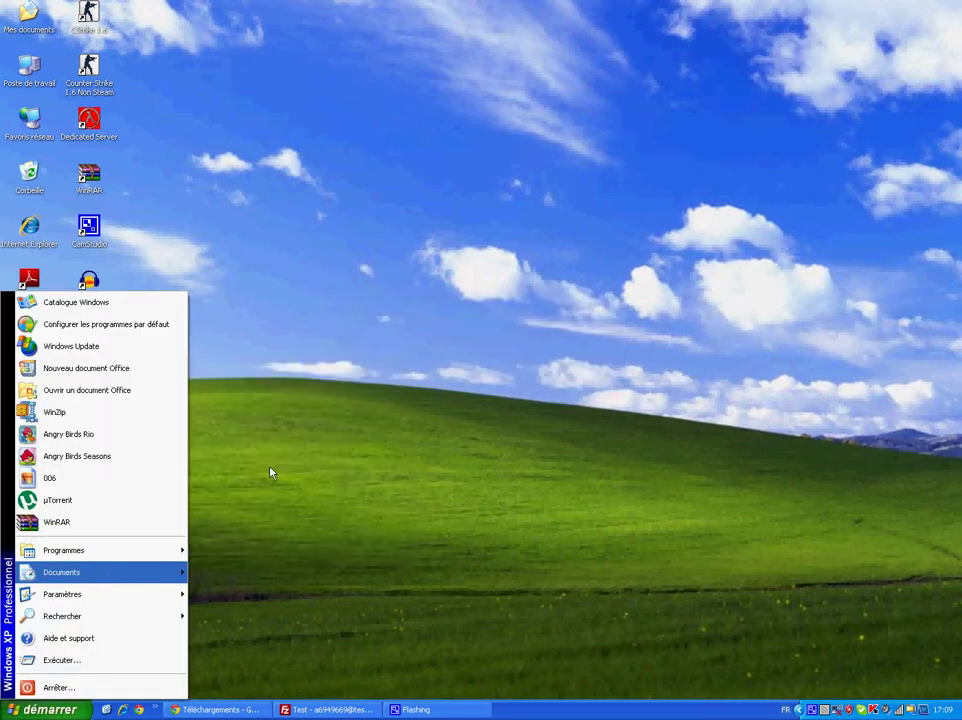
mouse_move(157, 549)
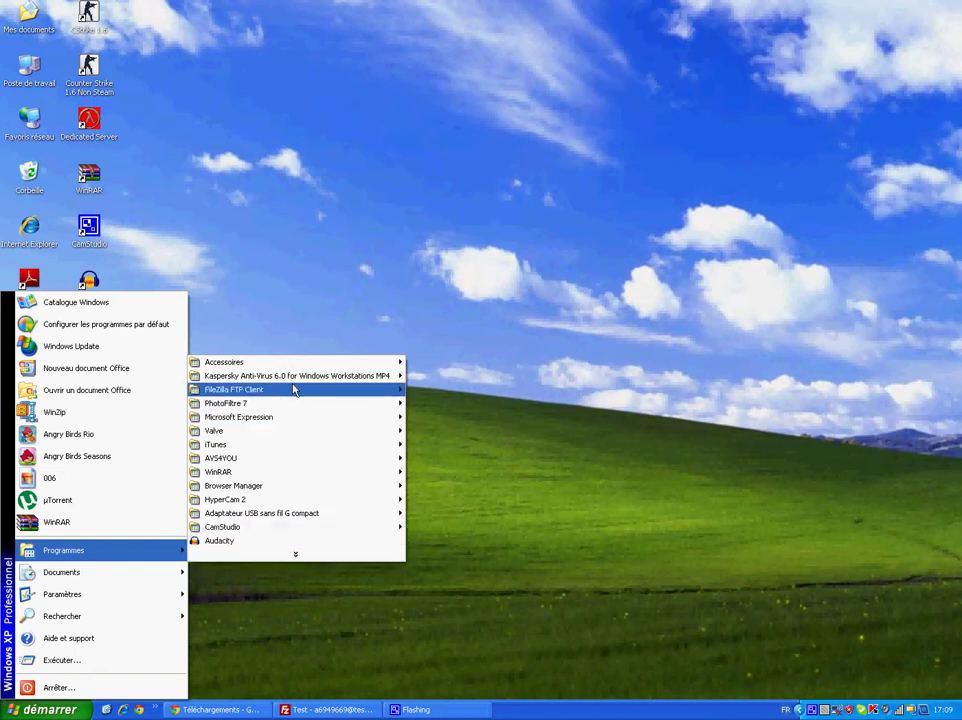
click(318, 708)
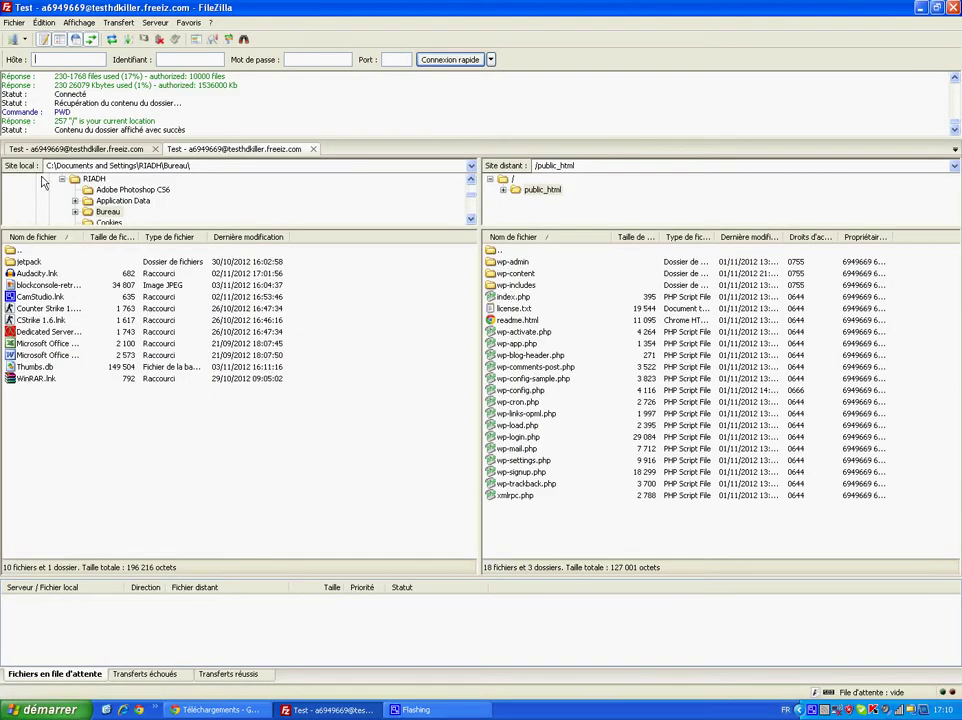
click(13, 39)
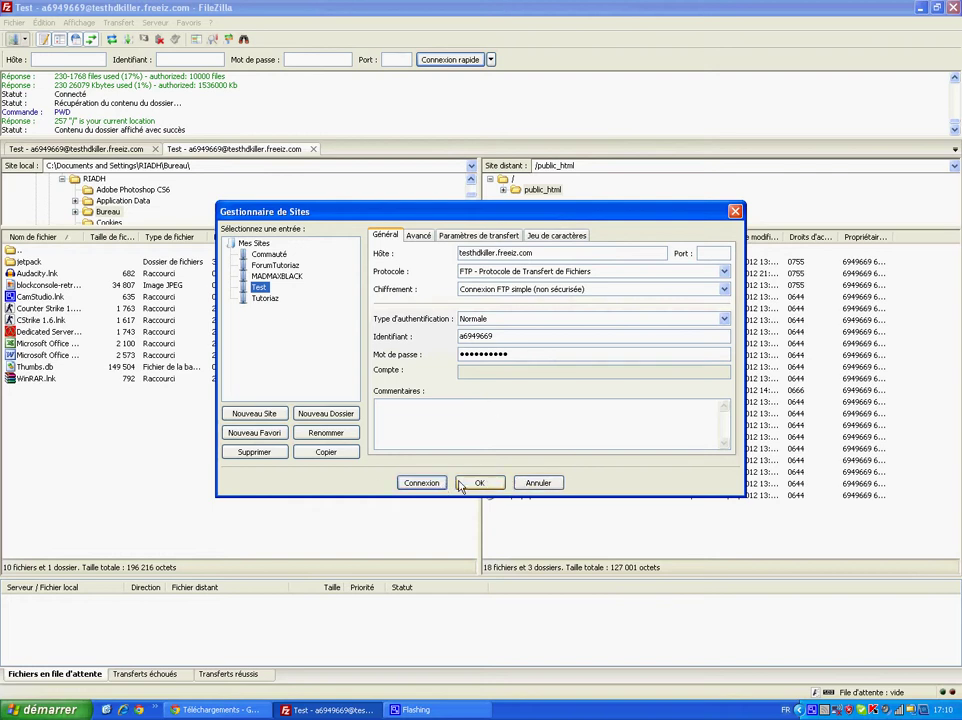
click(424, 484)
click(452, 378)
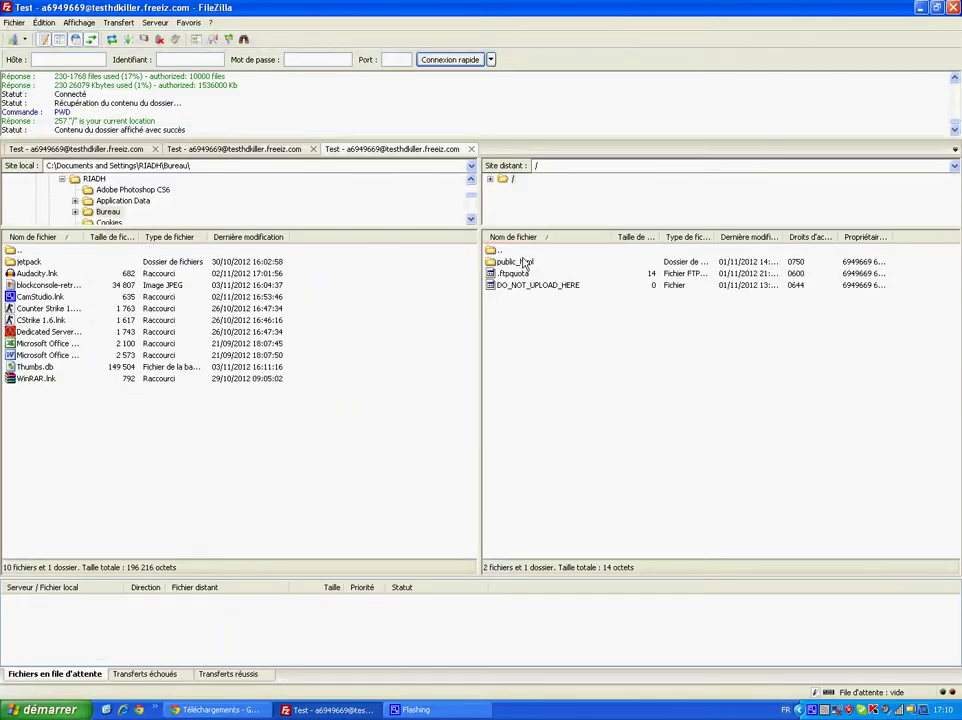
Open the remote folder /public_html/wp-content/plugins on the FTP server
double_click(521, 262)
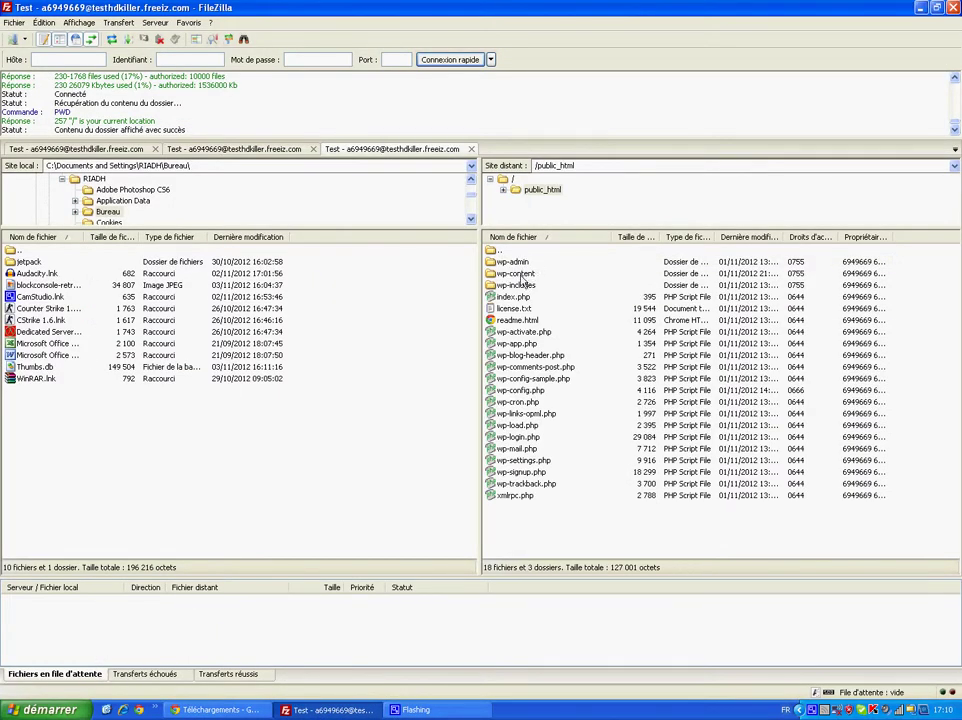
click(516, 274)
double_click(520, 277)
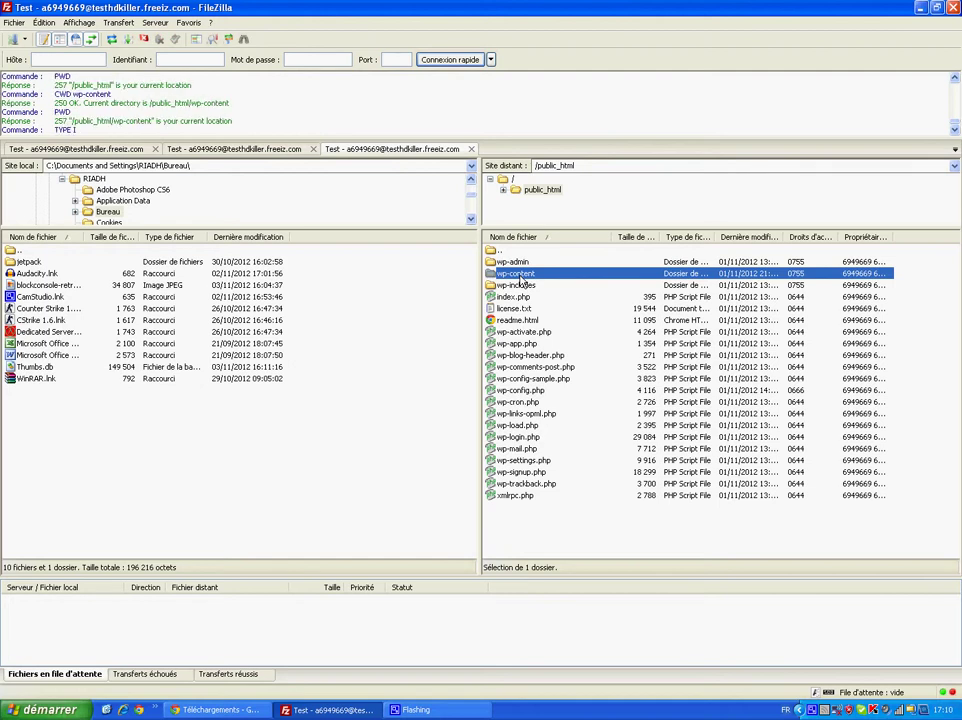
double_click(514, 274)
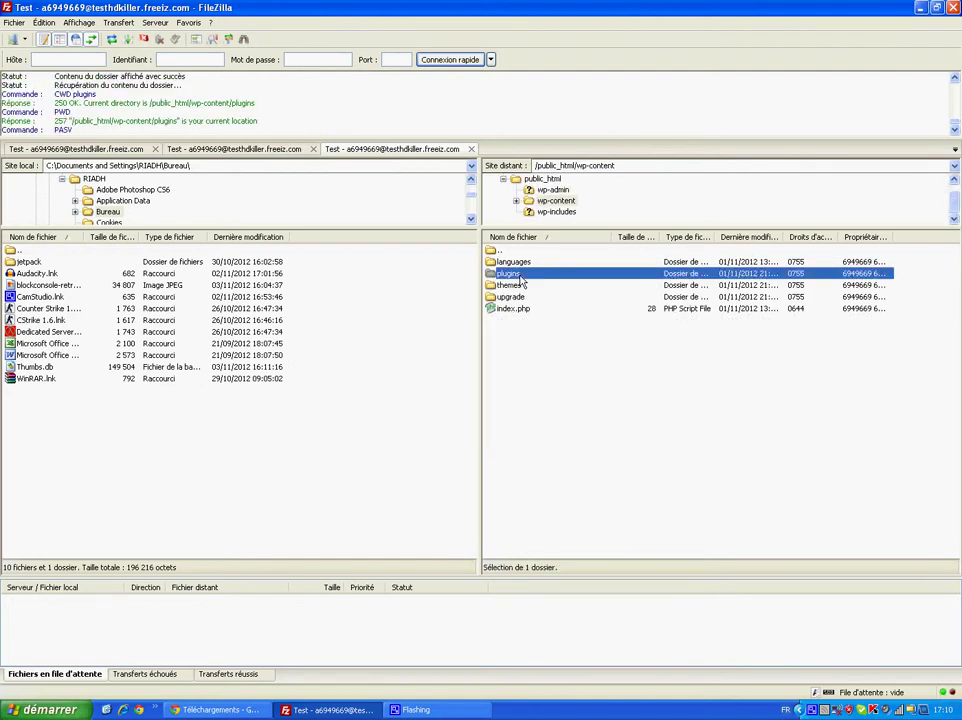
drag(507, 387, 535, 362)
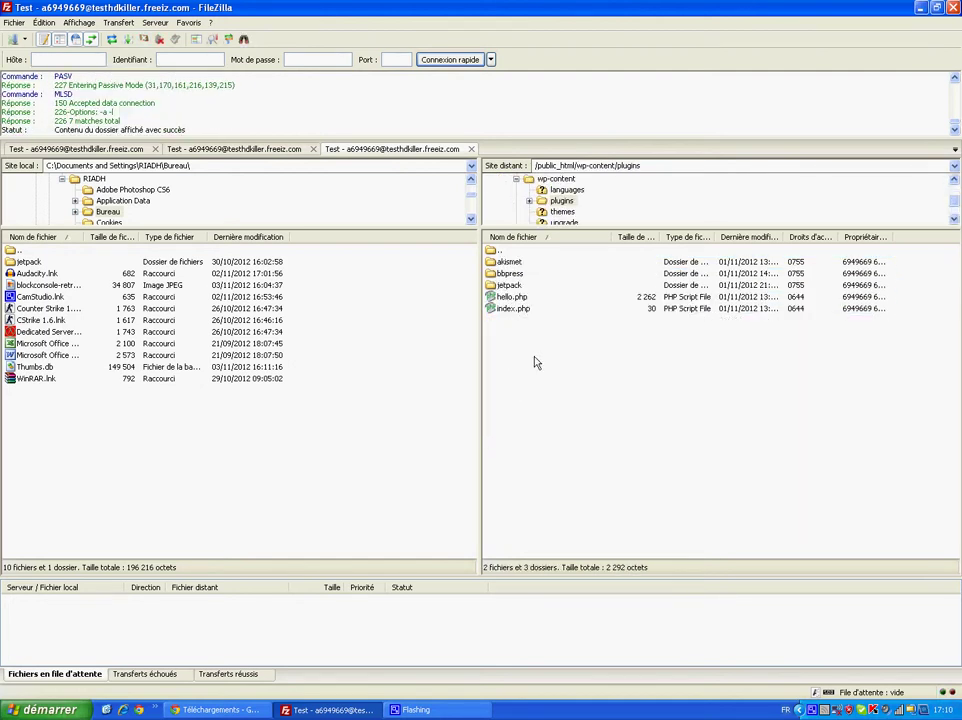
right_click(518, 288)
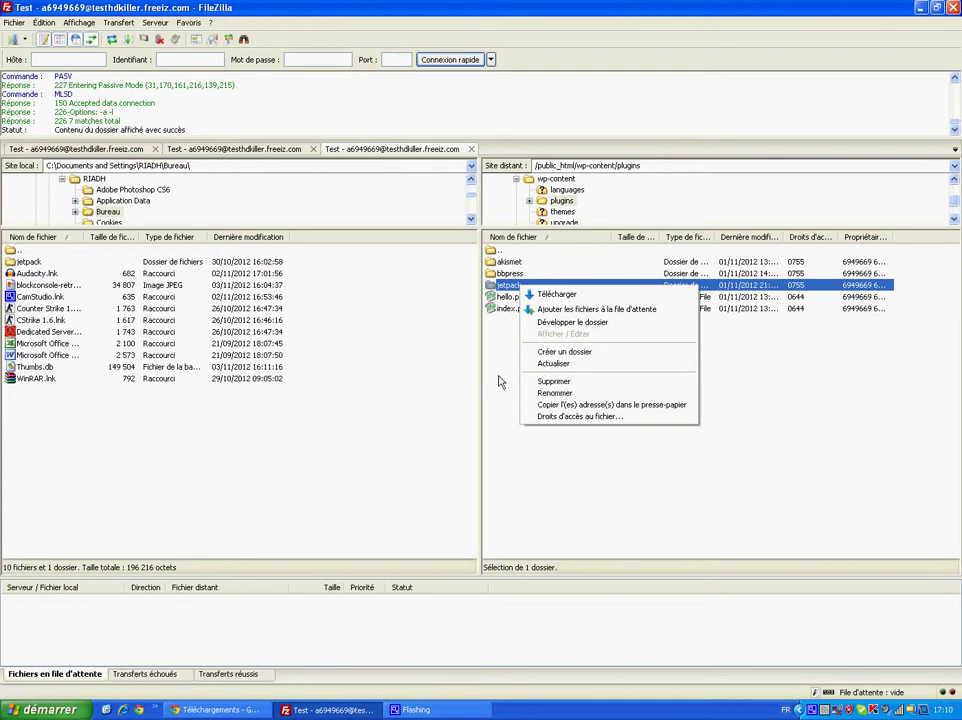
click(509, 376)
click(509, 376)
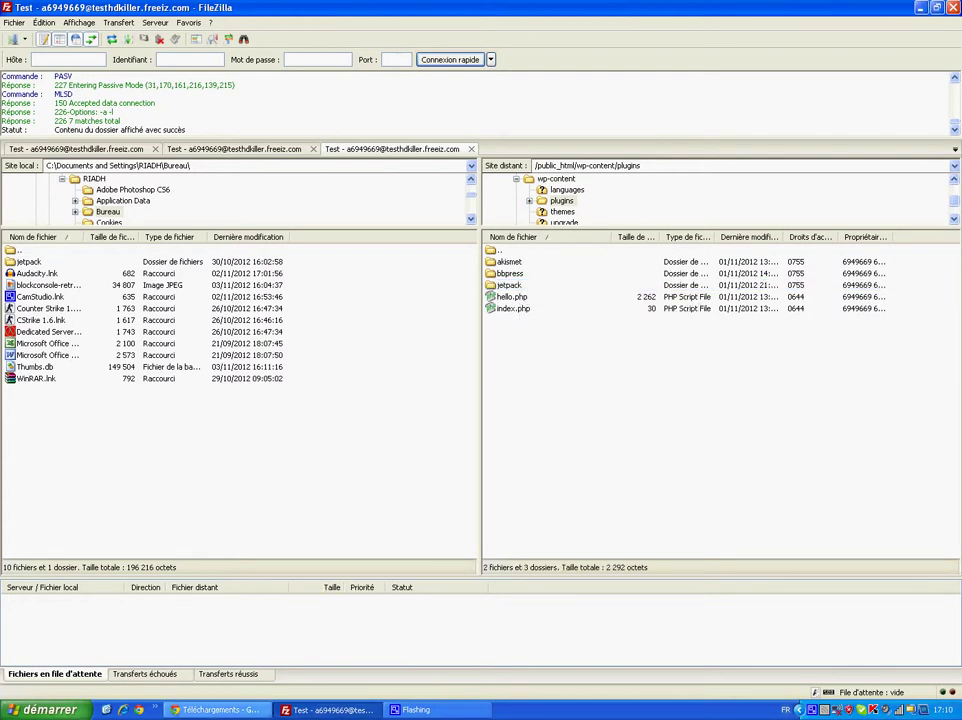
Switch to Chrome and download GRAND FlAGallery version 2.11 from the plugin directory's widget tag
key(alt+Tab)
click(345, 8)
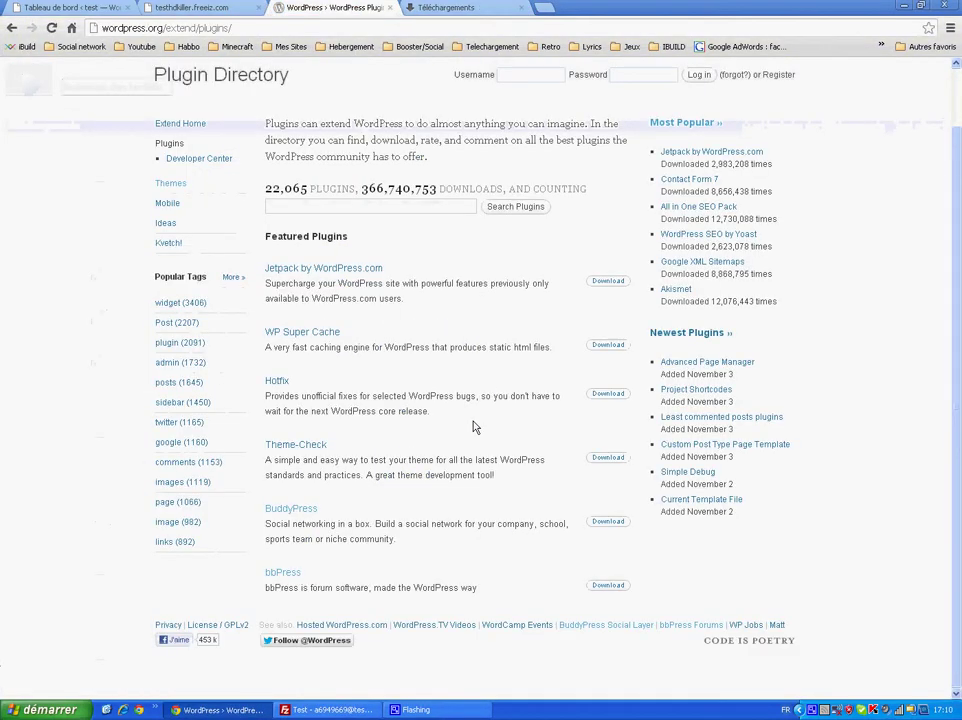
click(177, 302)
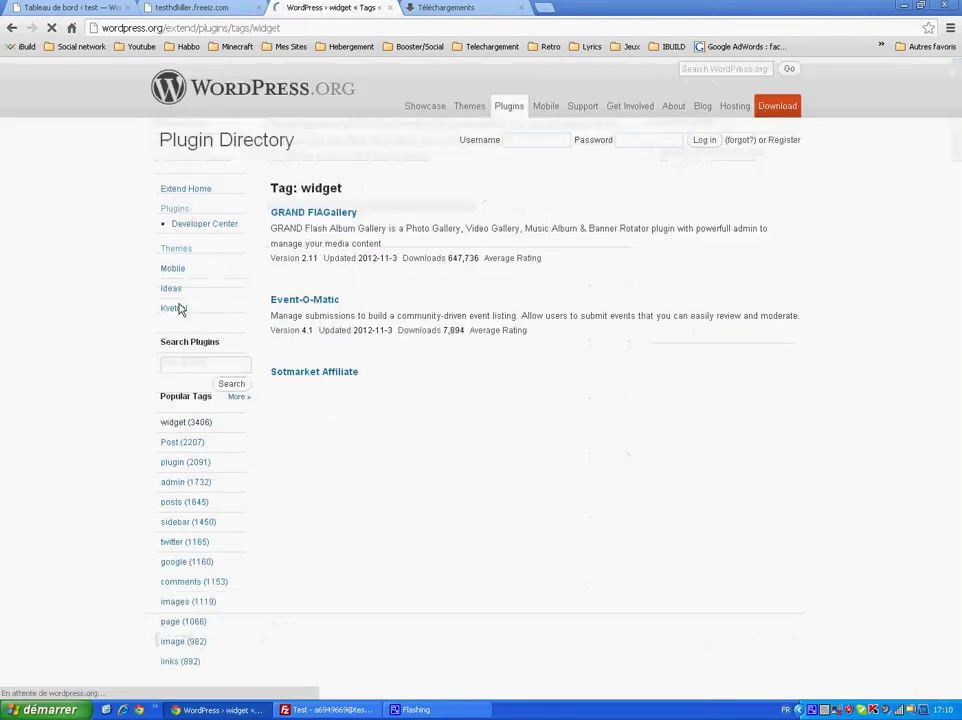
click(338, 213)
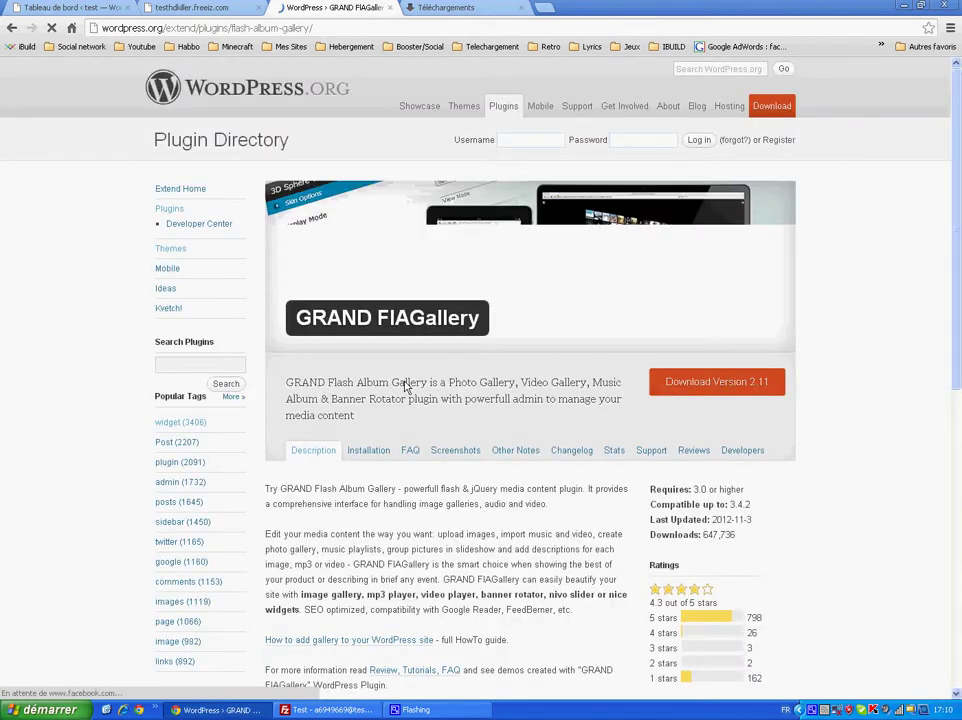
click(741, 388)
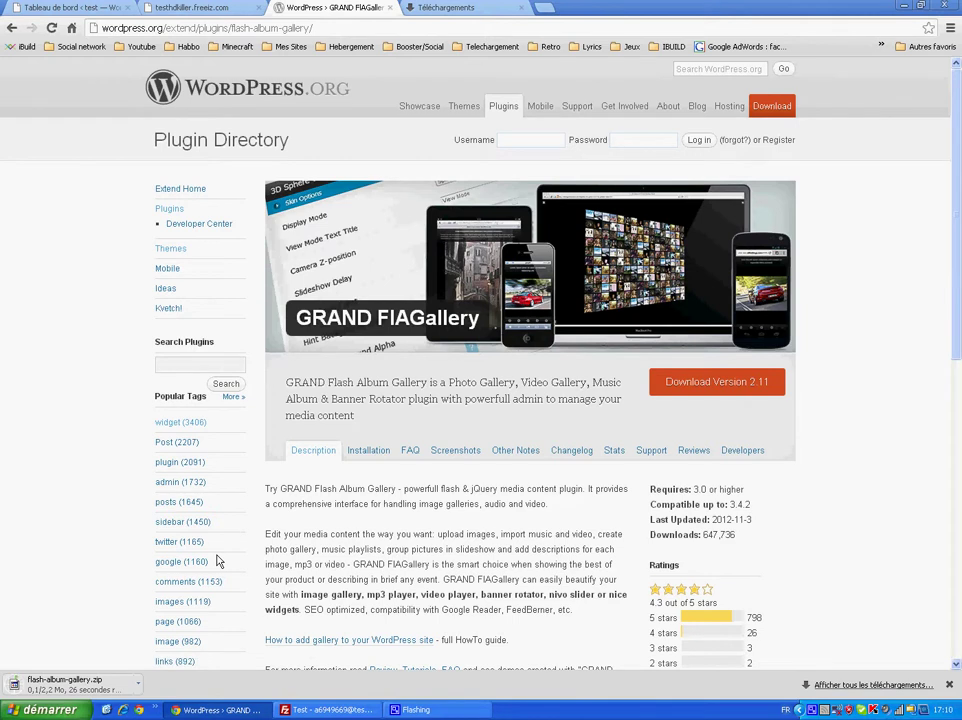
Examine the WordPress test site's home page from header to footer while the plugin downloads
click(219, 7)
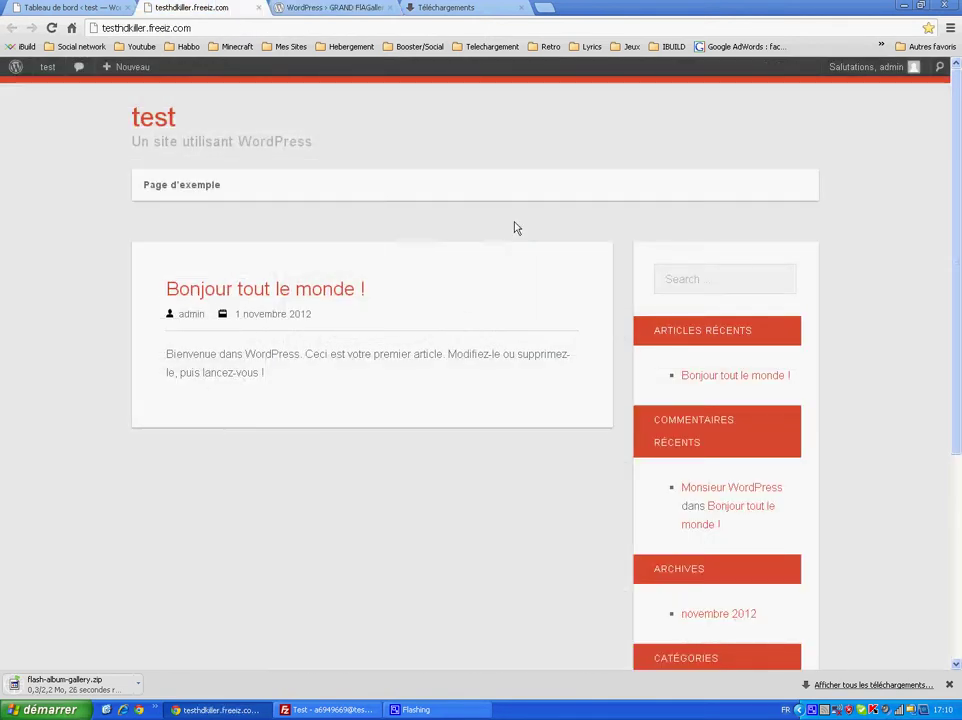
mouse_move(958, 171)
mouse_down()
mouse_move(953, 405)
mouse_move(952, 178)
mouse_up()
scroll(601, 155, down, 1)
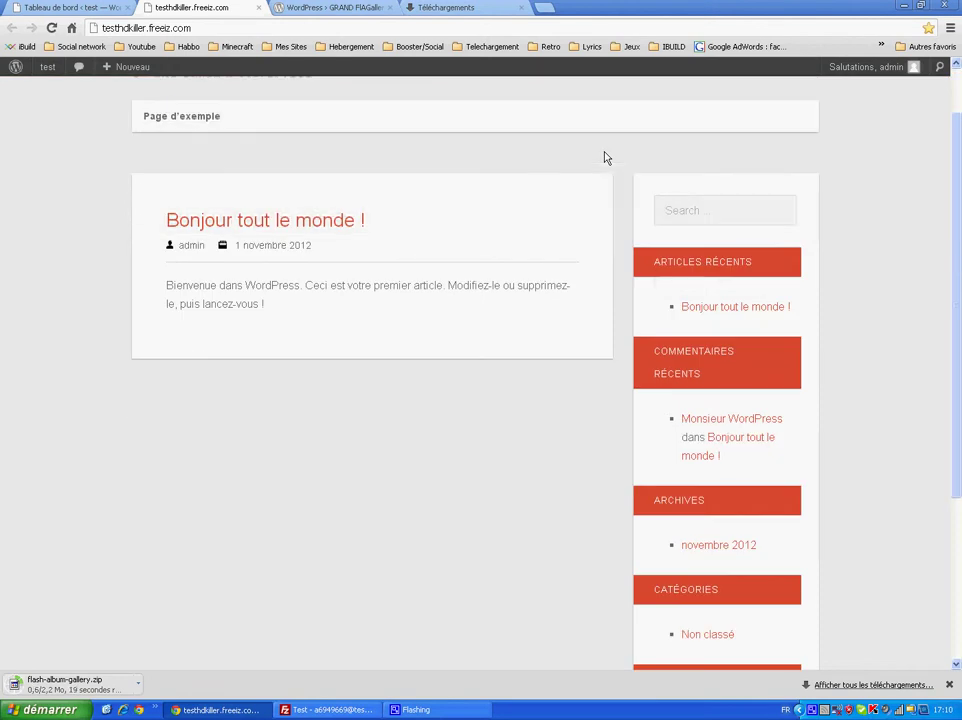
scroll(960, 163, up, 1)
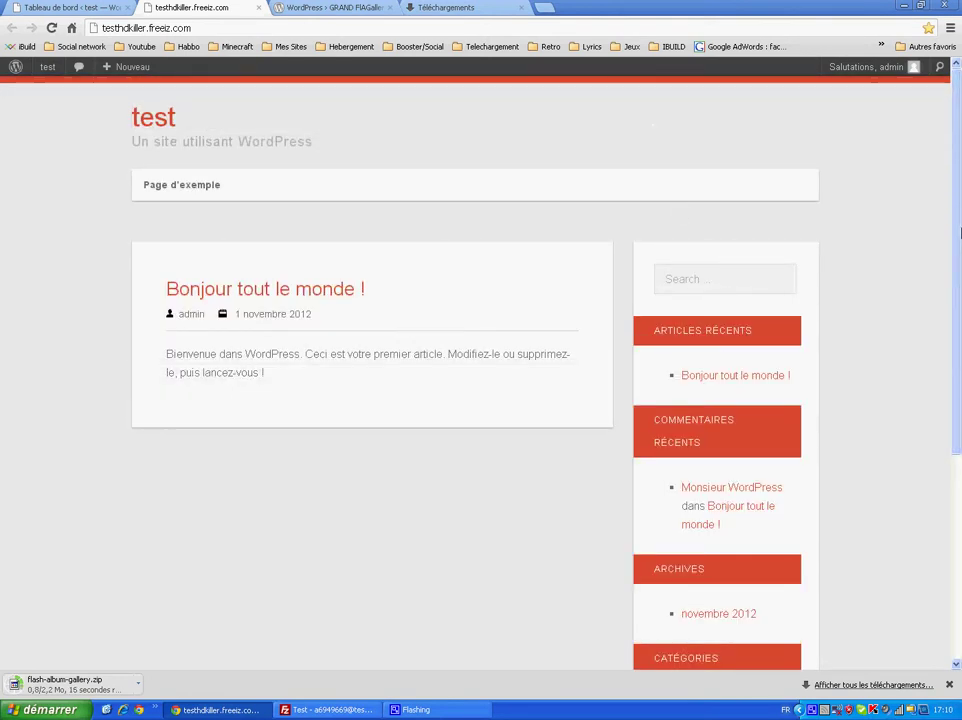
drag(958, 290, 958, 236)
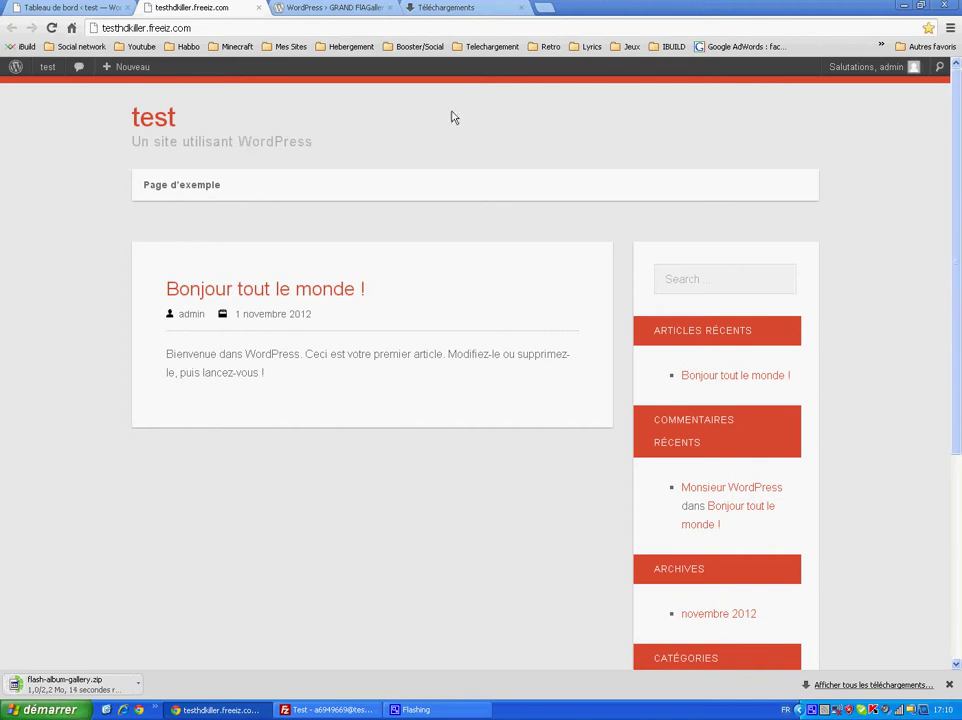
drag(958, 243, 958, 512)
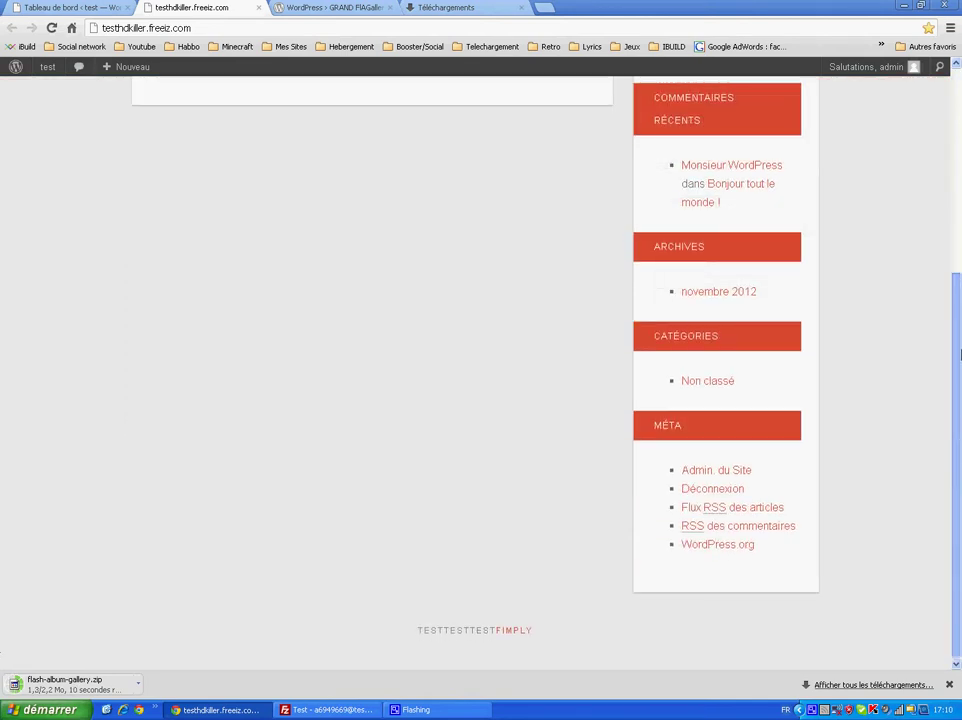
mouse_move(959, 353)
mouse_down()
mouse_move(958, 148)
mouse_move(958, 378)
mouse_move(960, 162)
mouse_up()
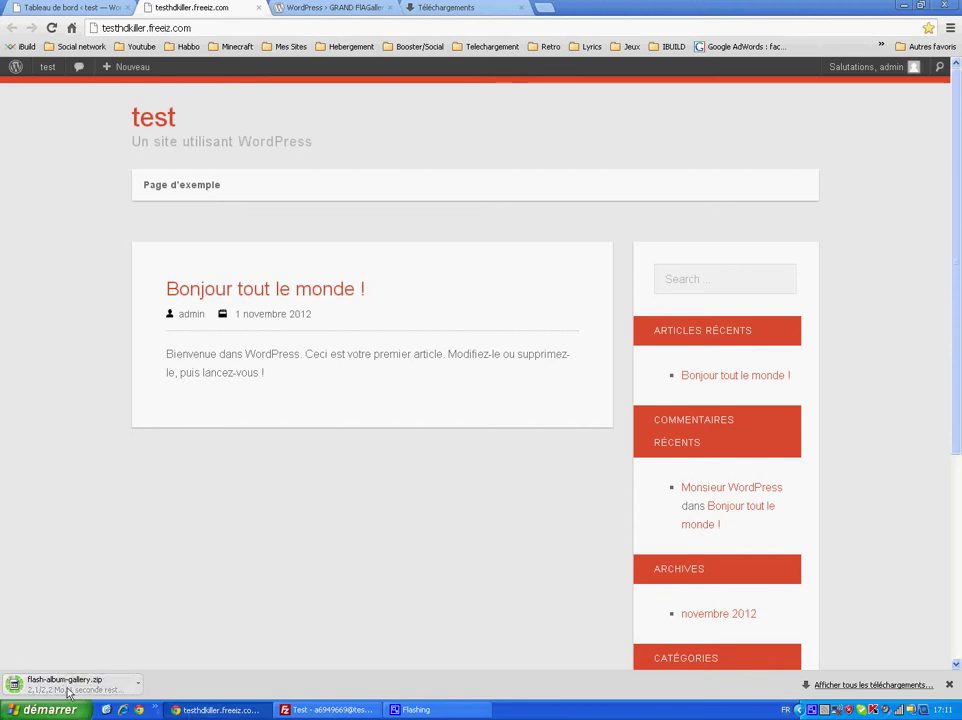
Place the downloaded flash-album-gallery.zip on the desktop and delete the jetpack folder there
drag(48, 686, 255, 281)
drag(167, 348, 100, 336)
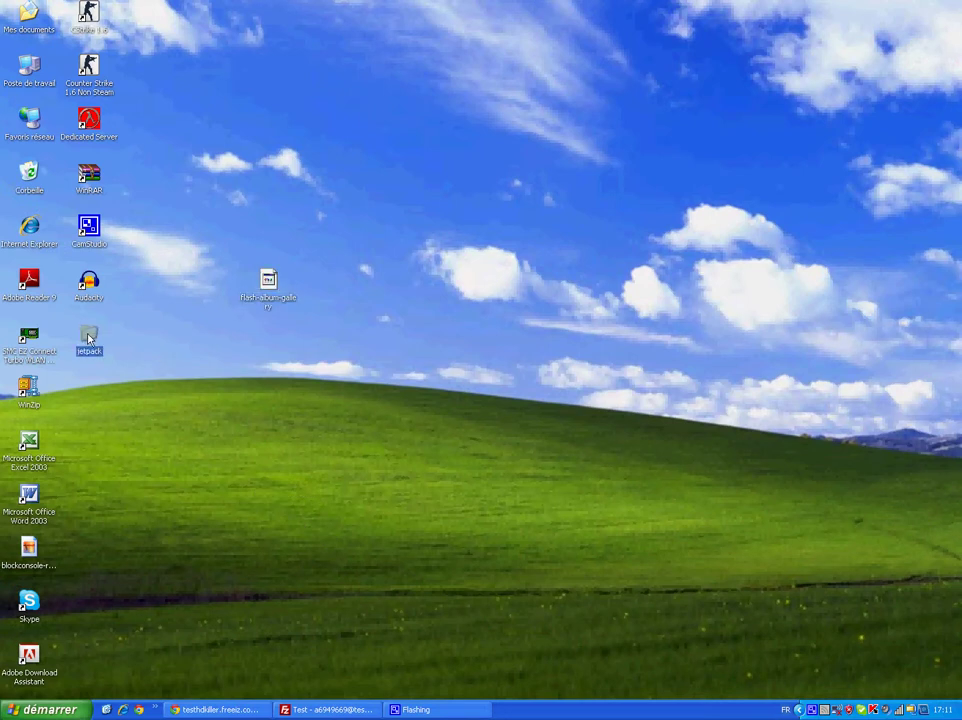
key(Delete)
key(Return)
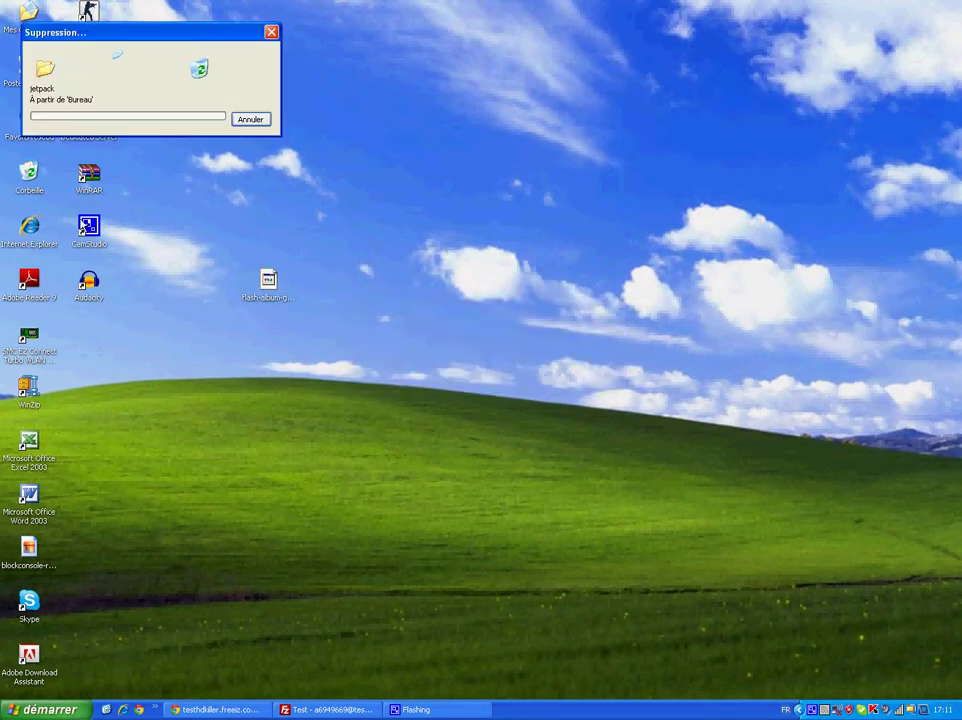
Move the flash-album-gallery archive into the icon column below Audacity and extract it on the desktop
drag(268, 281, 89, 335)
right_click(111, 338)
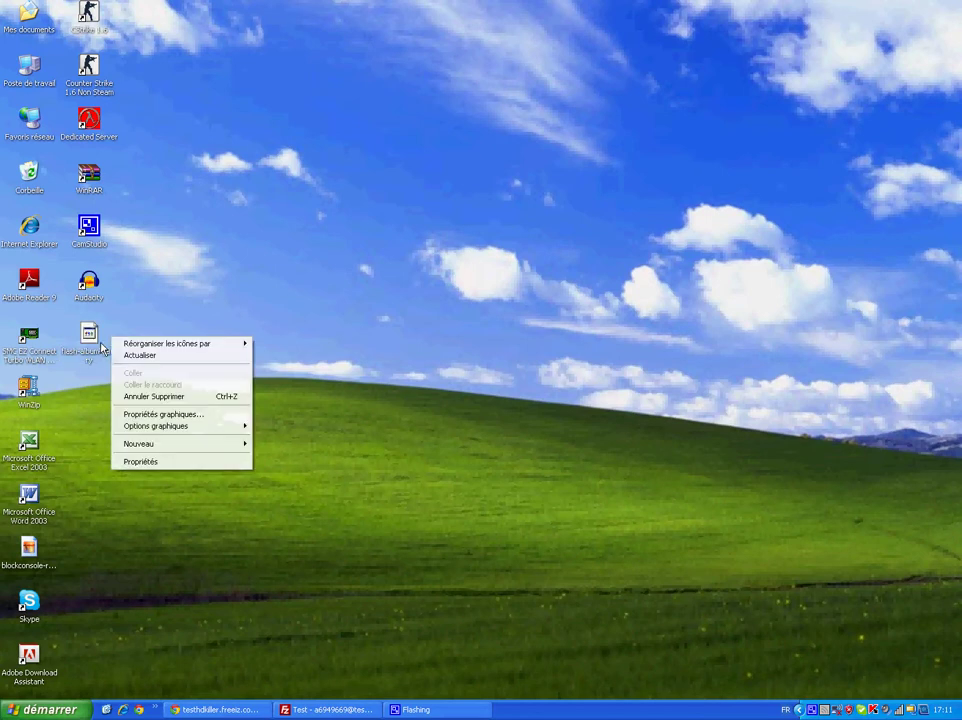
click(89, 338)
right_click(88, 338)
click(151, 393)
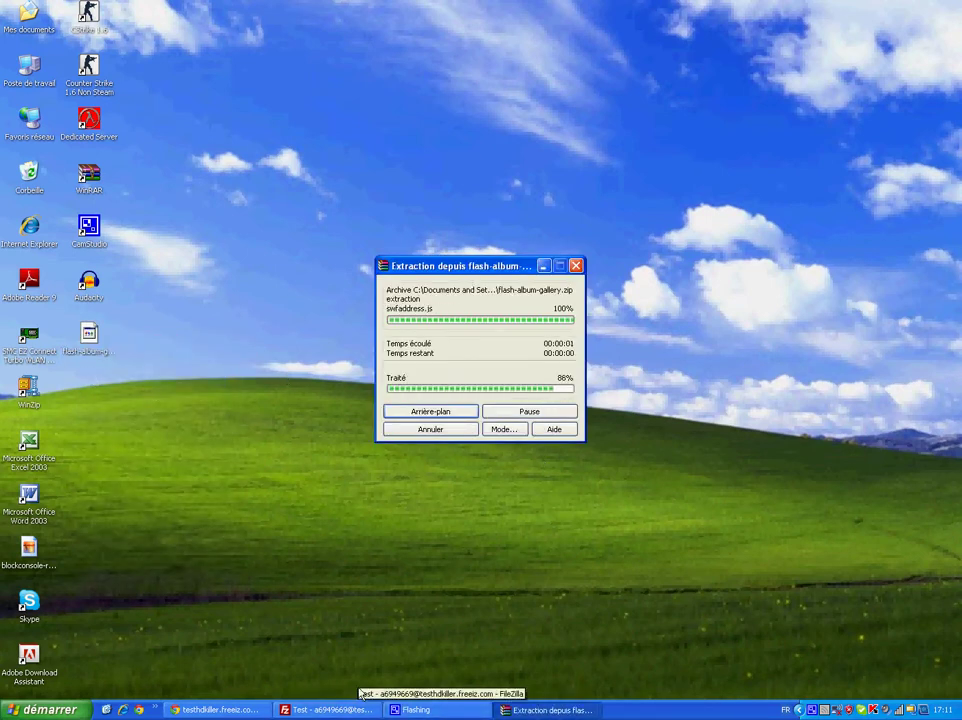
click(95, 335)
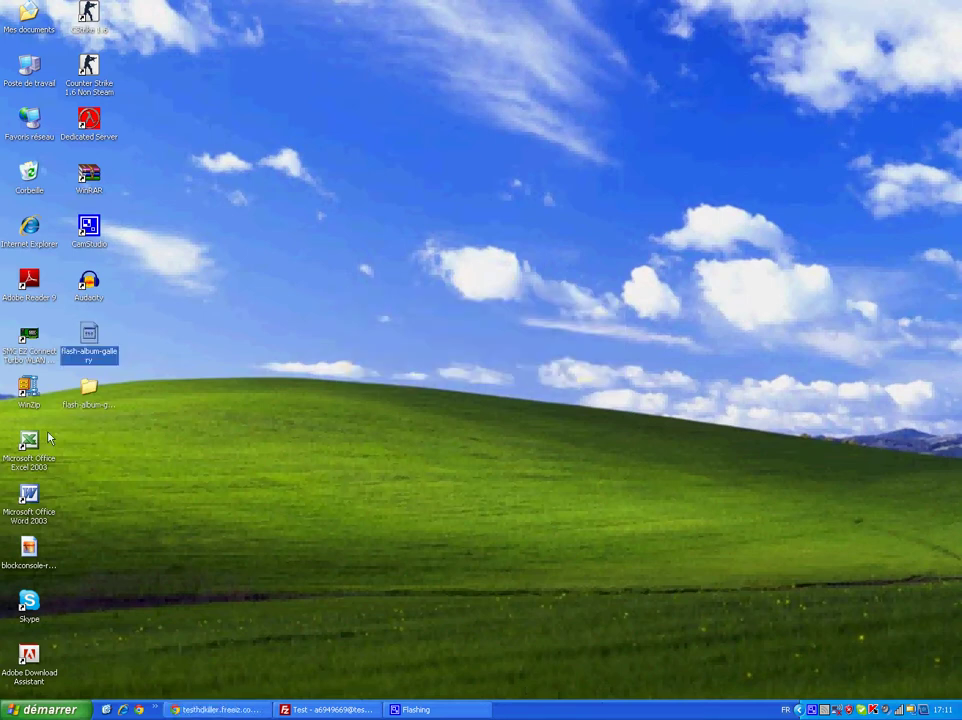
Delete the flash-album-gallery archive from the desktop, switch to FileZilla and connect to the saved Test site in a new tab
key(Delete)
click(362, 709)
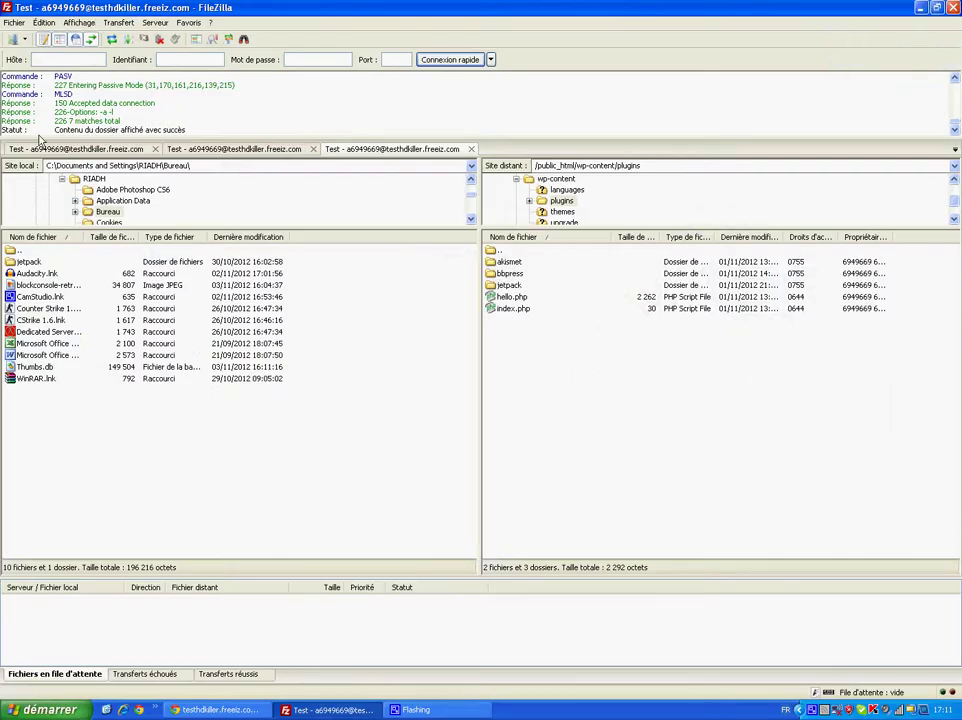
click(10, 38)
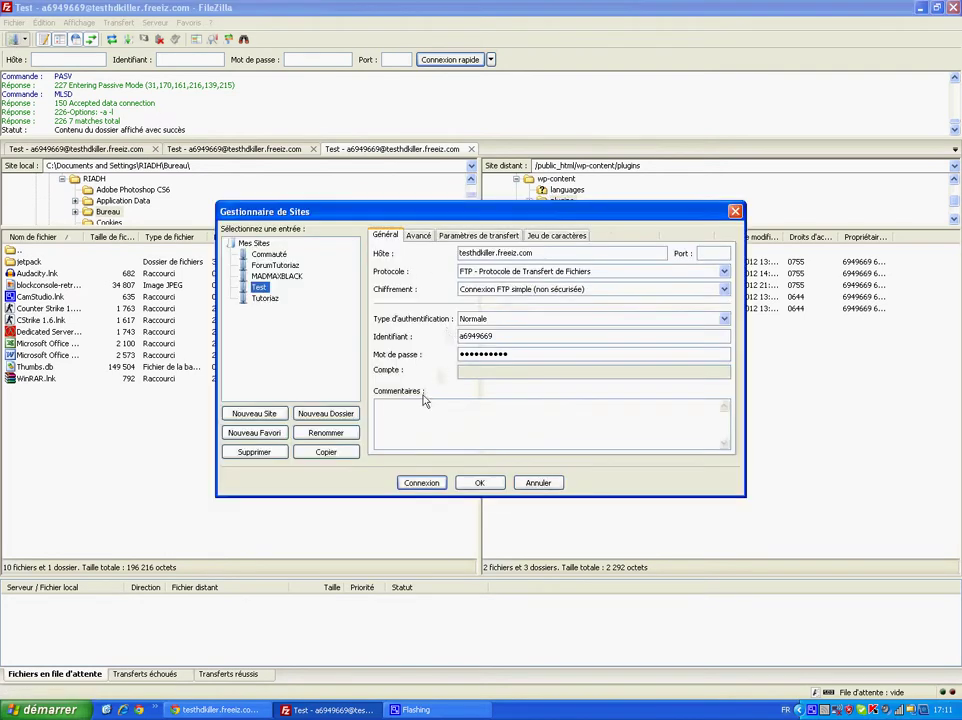
click(423, 481)
click(449, 378)
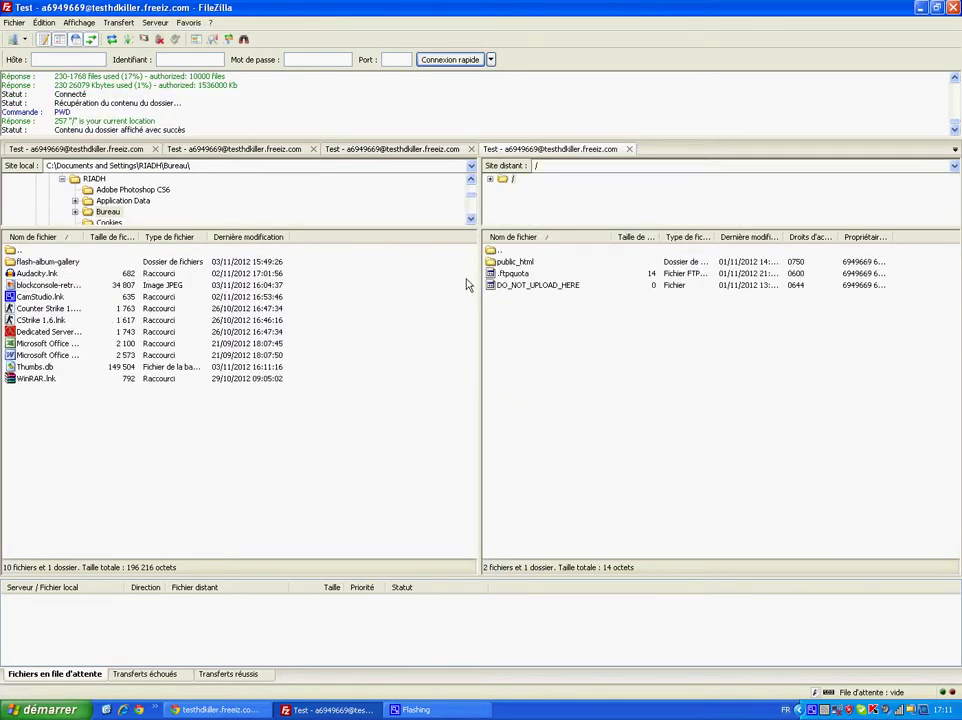
Open public_html/wp-content/plugins on the server and upload the local flash-album-gallery folder into it
double_click(514, 262)
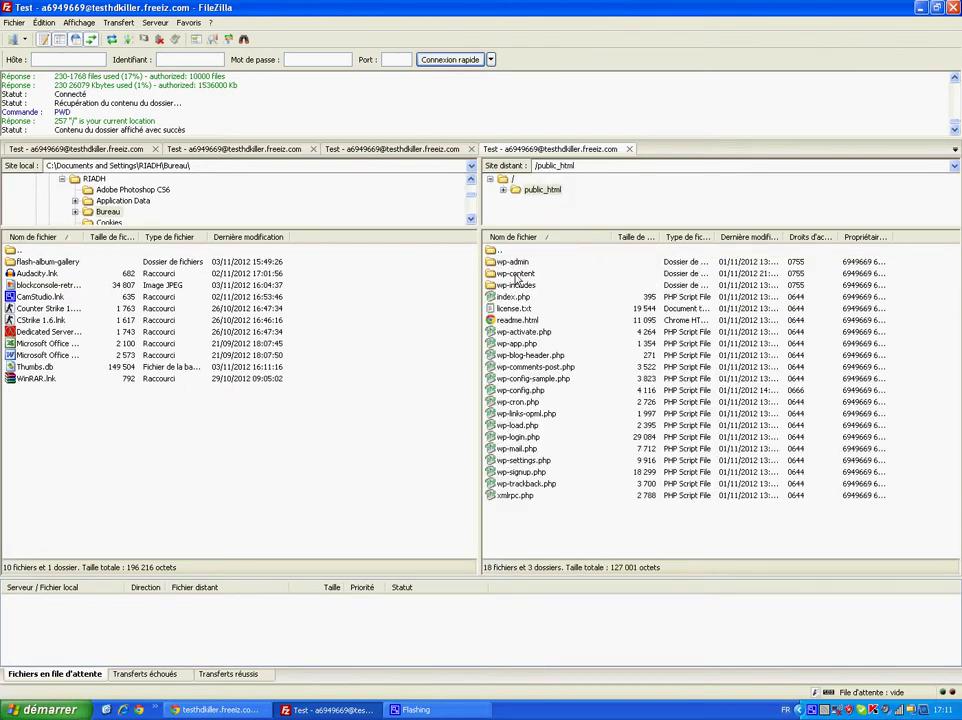
double_click(515, 274)
double_click(519, 274)
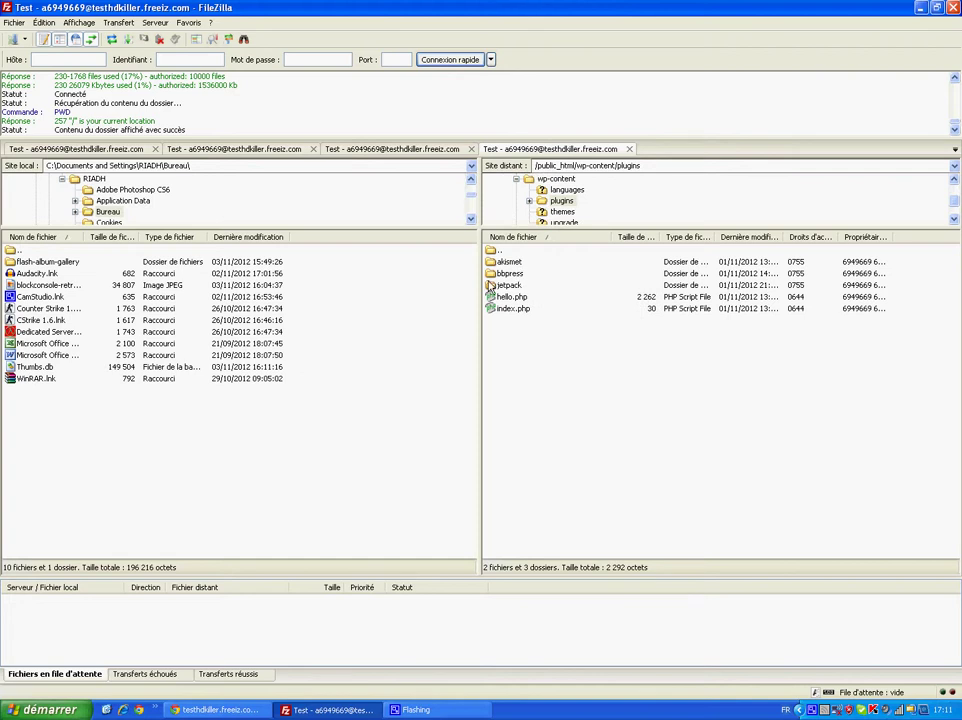
drag(45, 265, 511, 382)
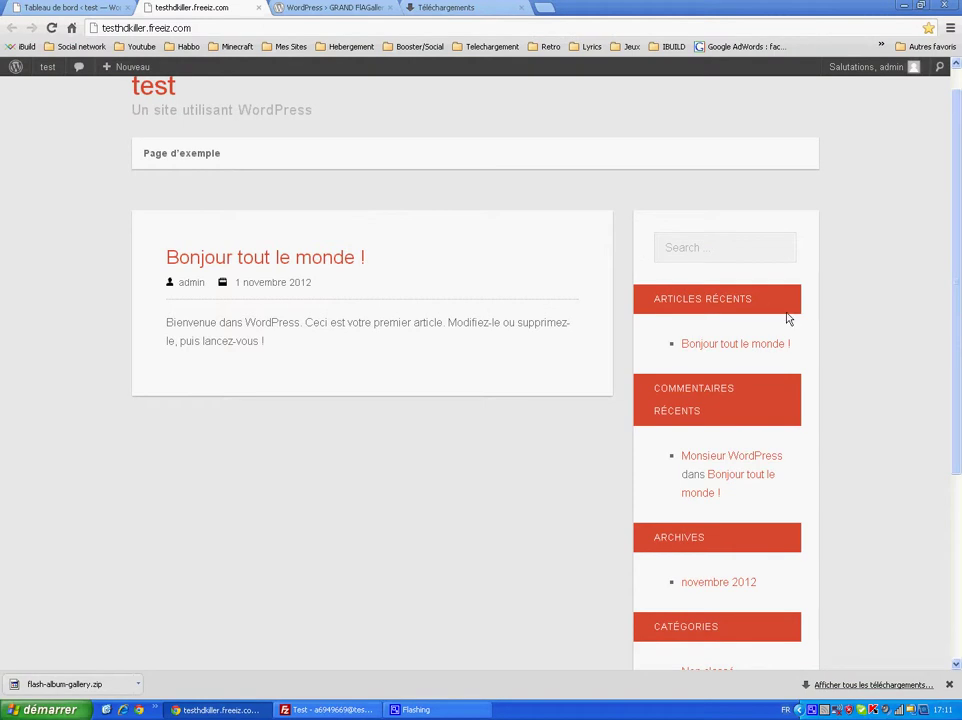
Switch to Chrome and examine the test site's home page down to its footer text, comparing it with the WordPress dashboard
mouse_move(956, 220)
mouse_down()
mouse_move(957, 294)
mouse_move(956, 200)
mouse_move(958, 218)
mouse_up()
scroll(932, 150, down, 3)
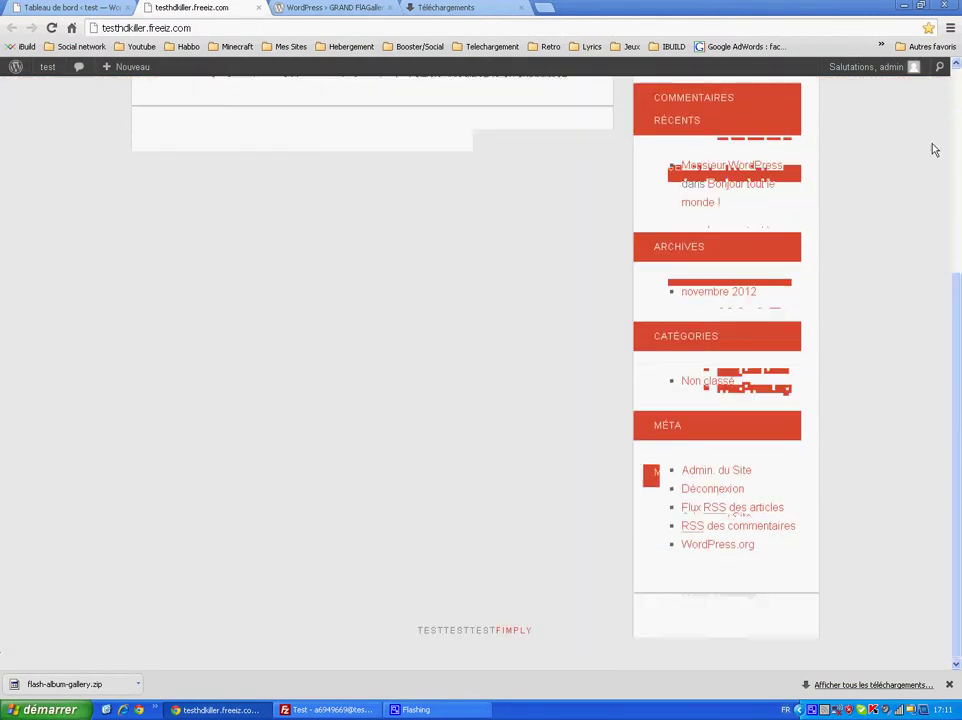
click(60, 7)
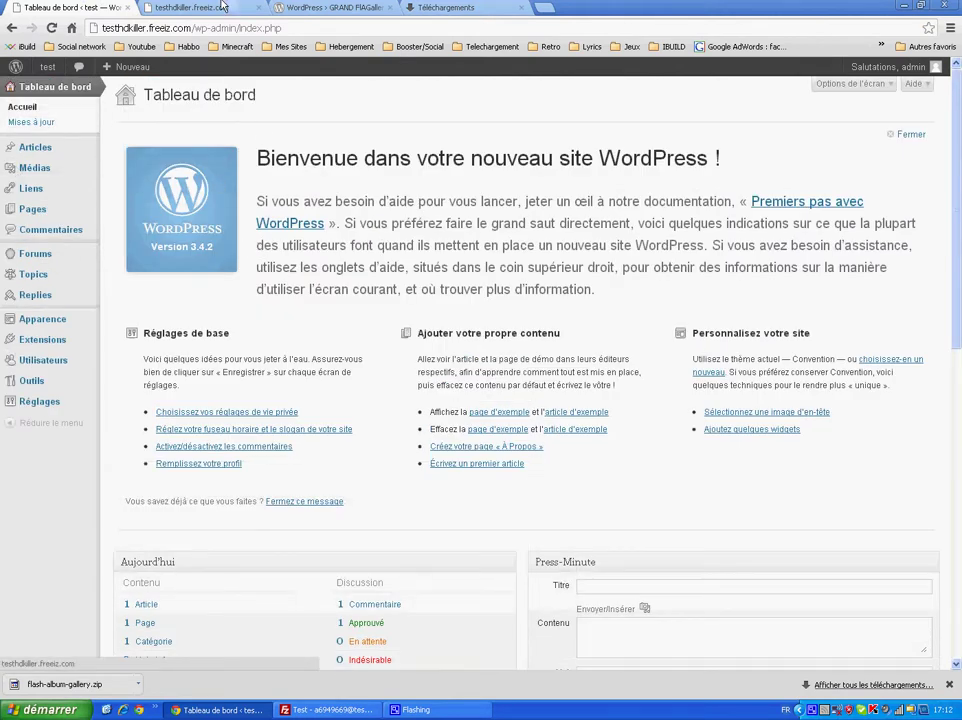
click(222, 7)
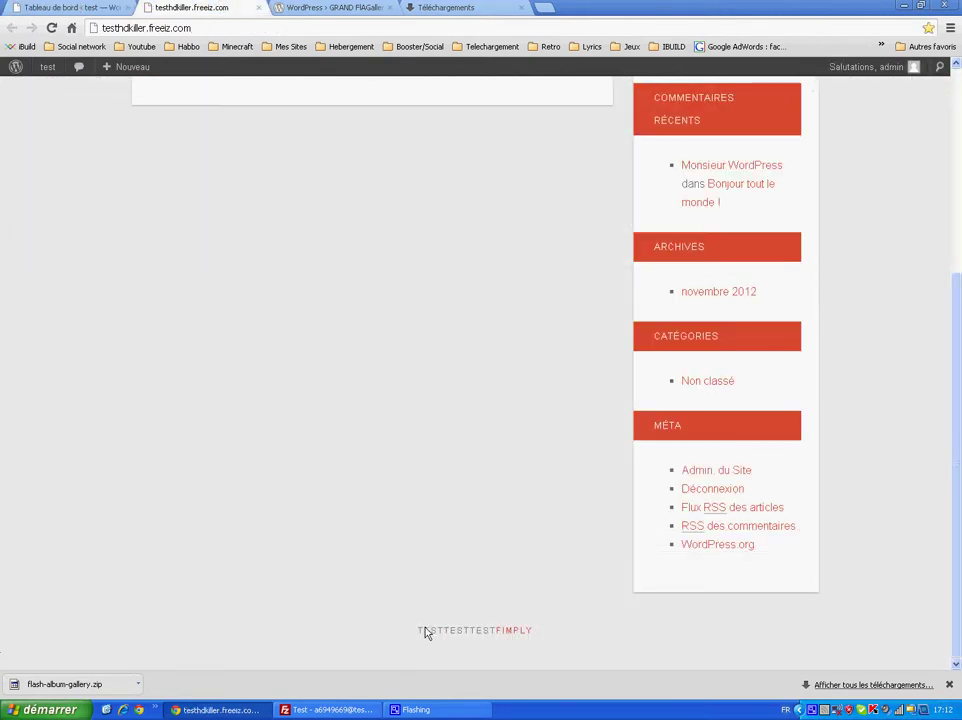
mouse_move(425, 632)
mouse_down()
mouse_move(590, 644)
mouse_move(425, 633)
mouse_up()
click(565, 627)
click(65, 7)
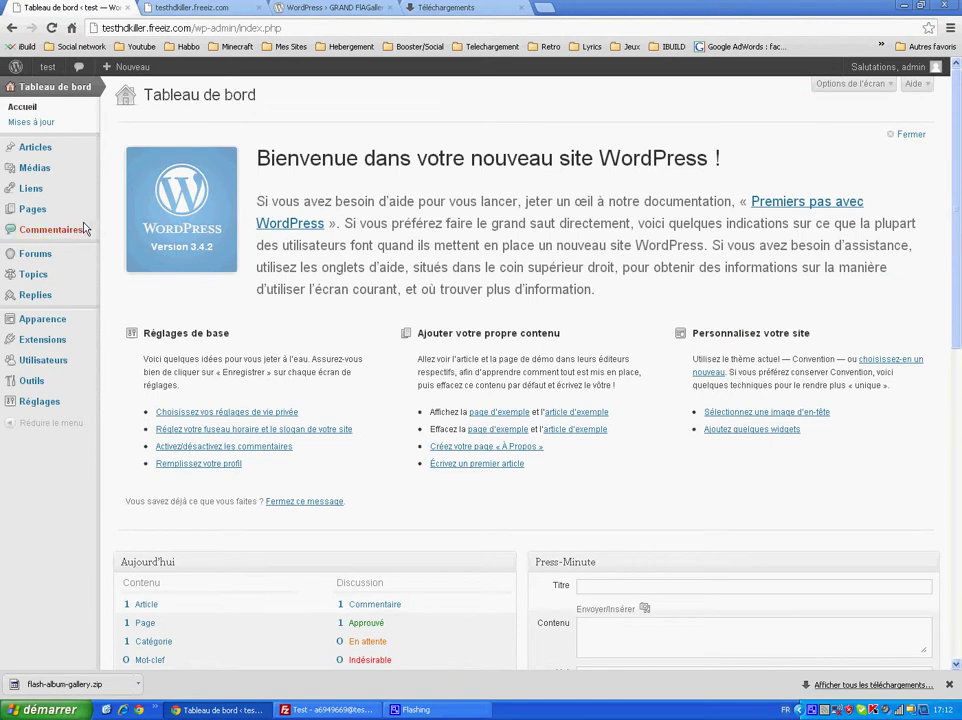
click(189, 7)
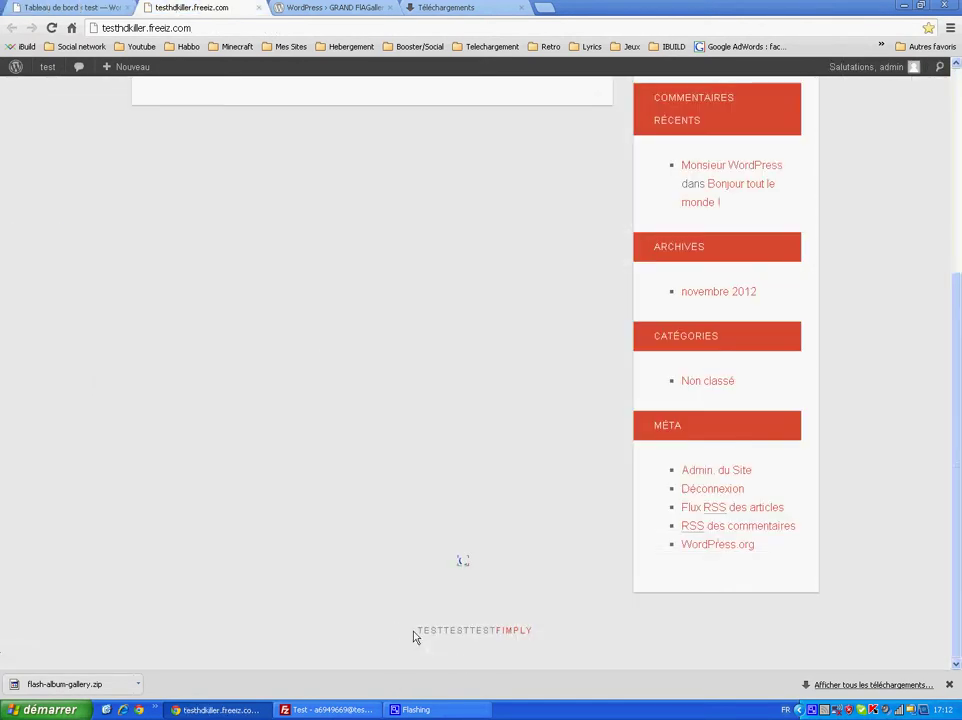
drag(414, 636, 563, 636)
click(483, 667)
Open the Convention theme's footer template, footer.php, in the WordPress theme editor
click(62, 7)
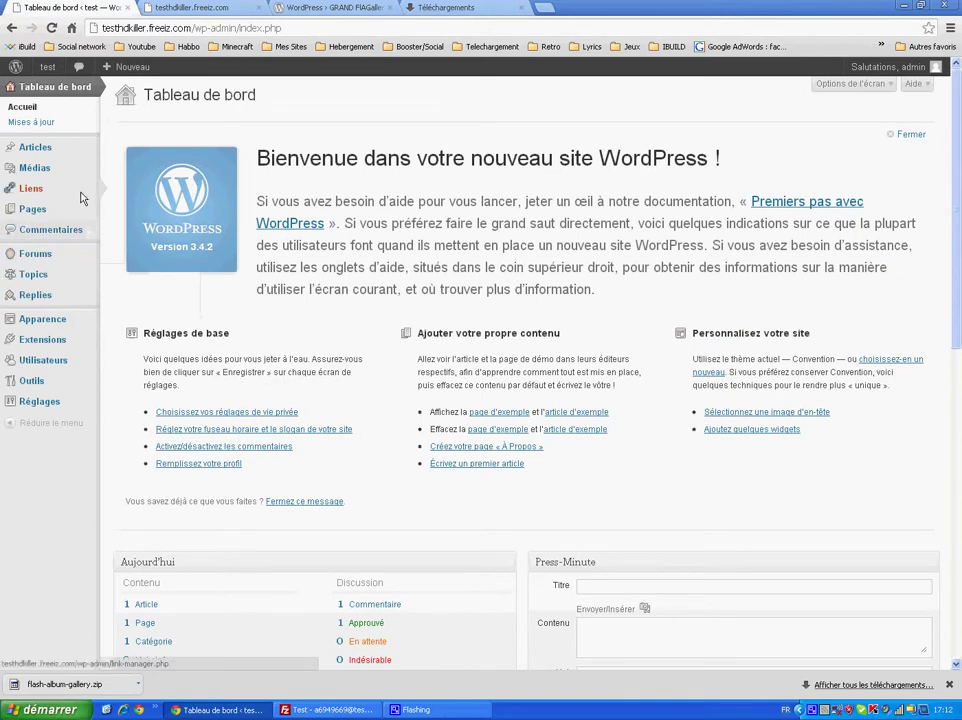
mouse_move(60, 318)
click(126, 394)
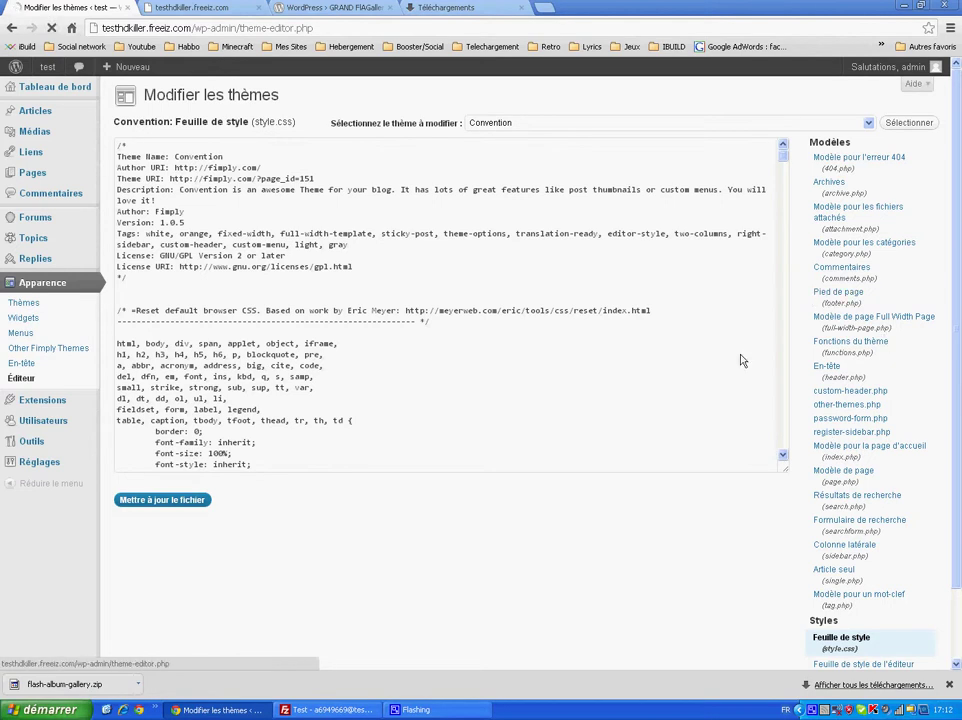
click(838, 292)
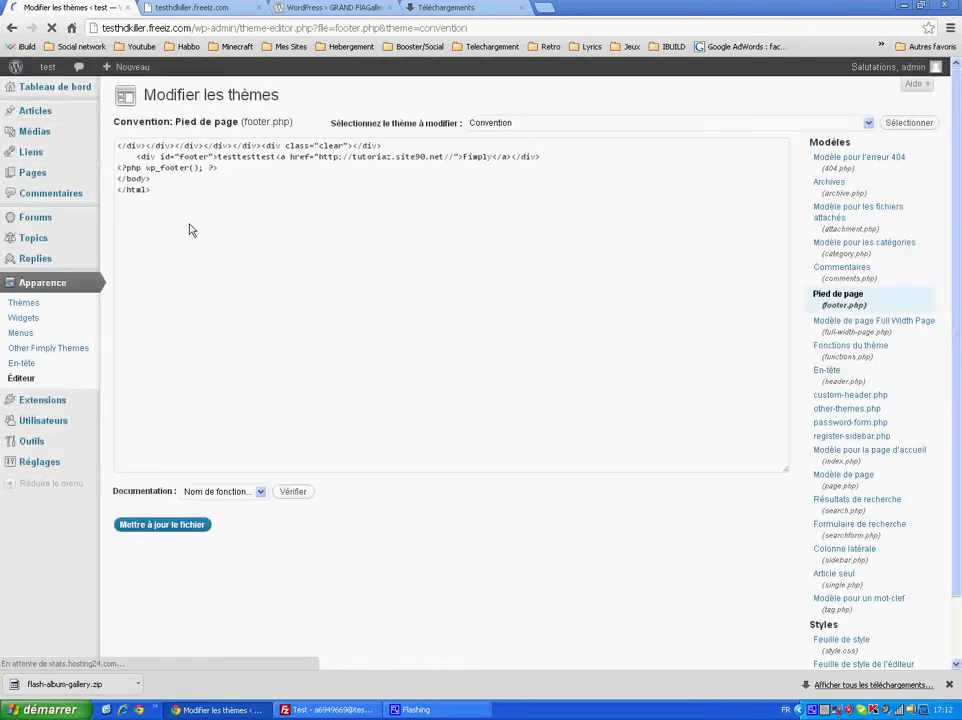
Replace the footer text "testtesttest" with "testdetutoral", update the file and view the footer on the site's home page
drag(218, 157, 266, 160)
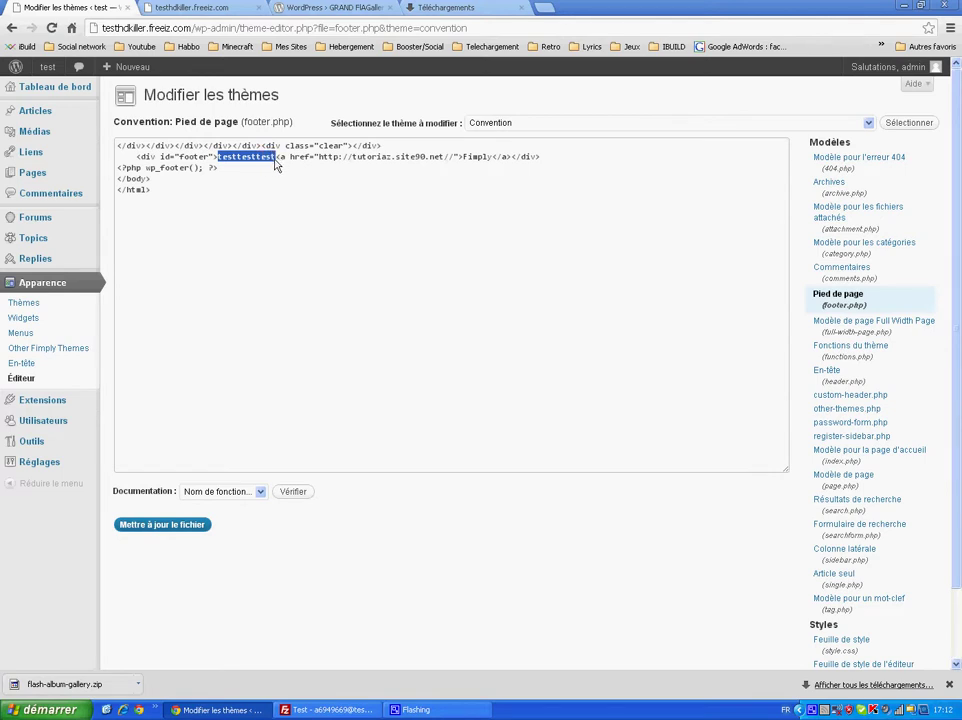
key(ctrl+Tab)
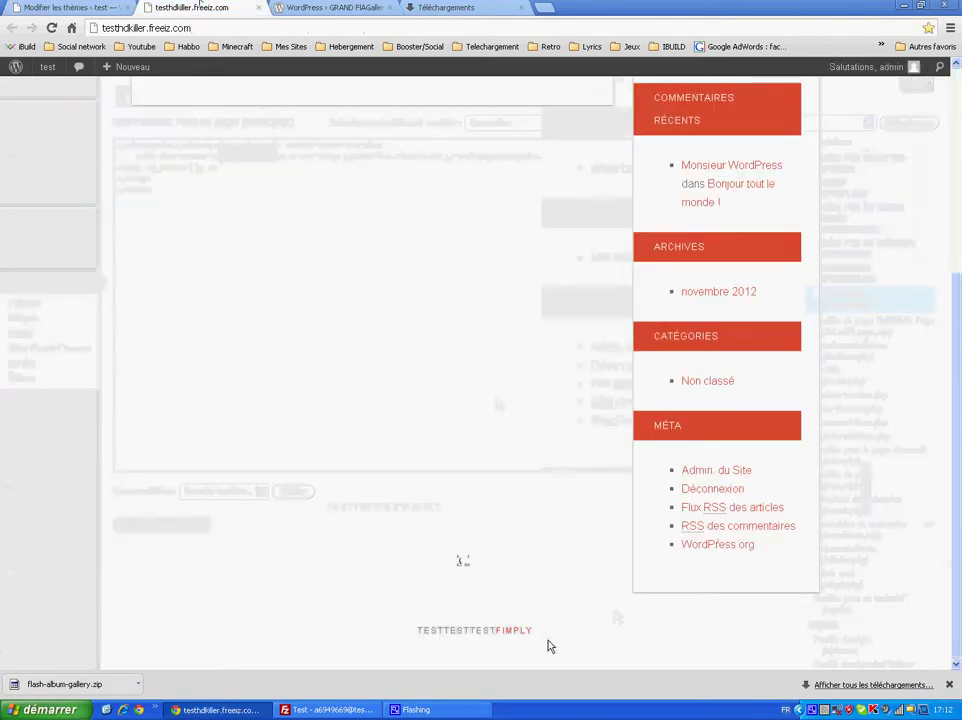
key(ctrl+shift+Tab)
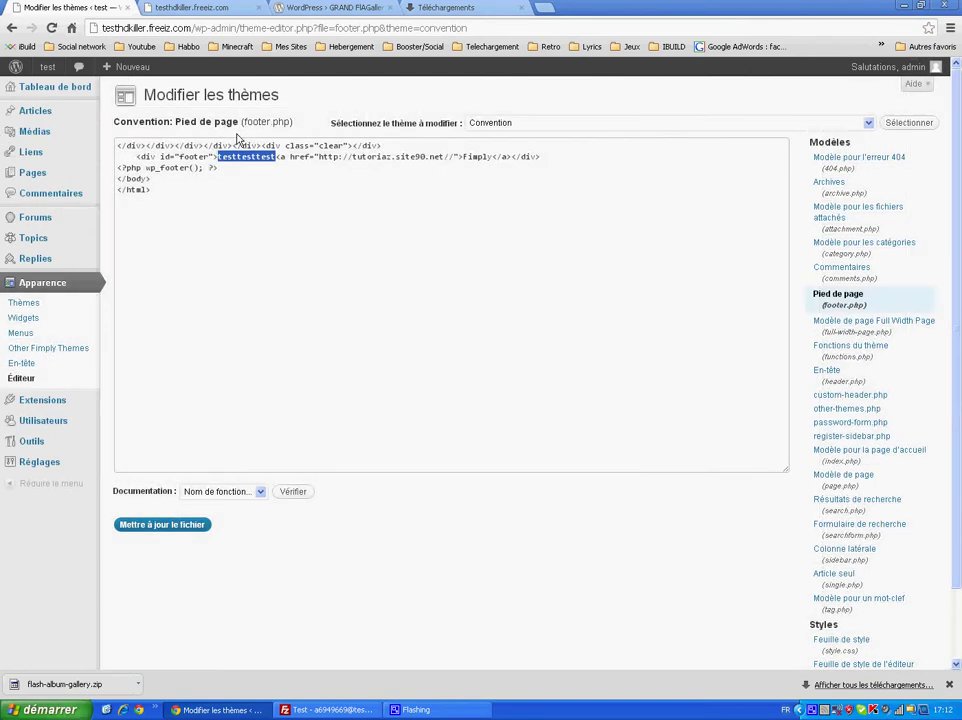
text(test)
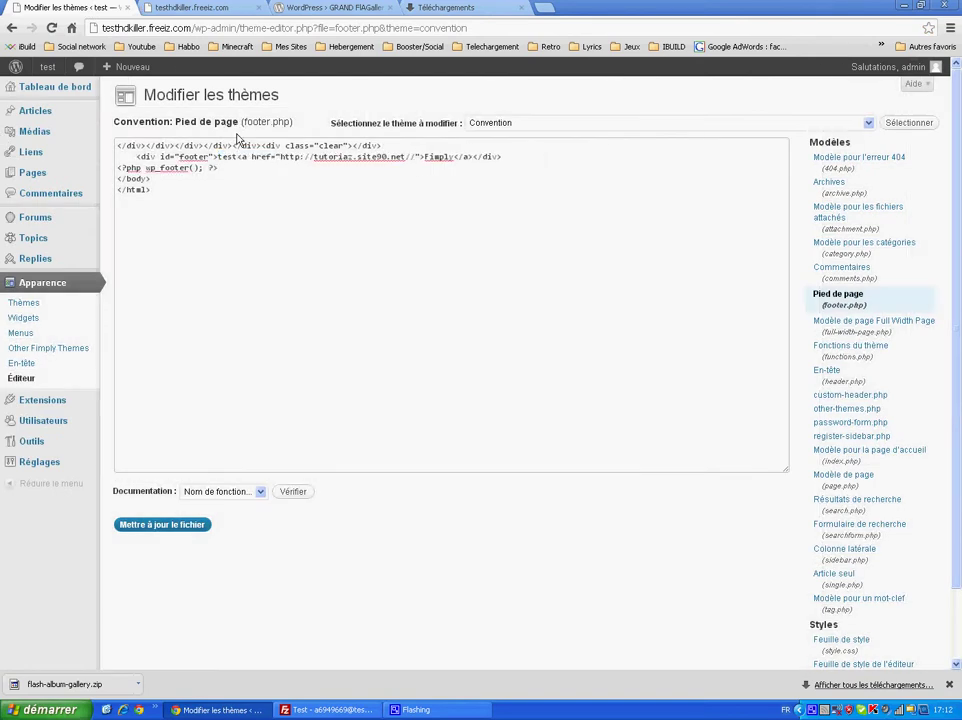
text(detuto)
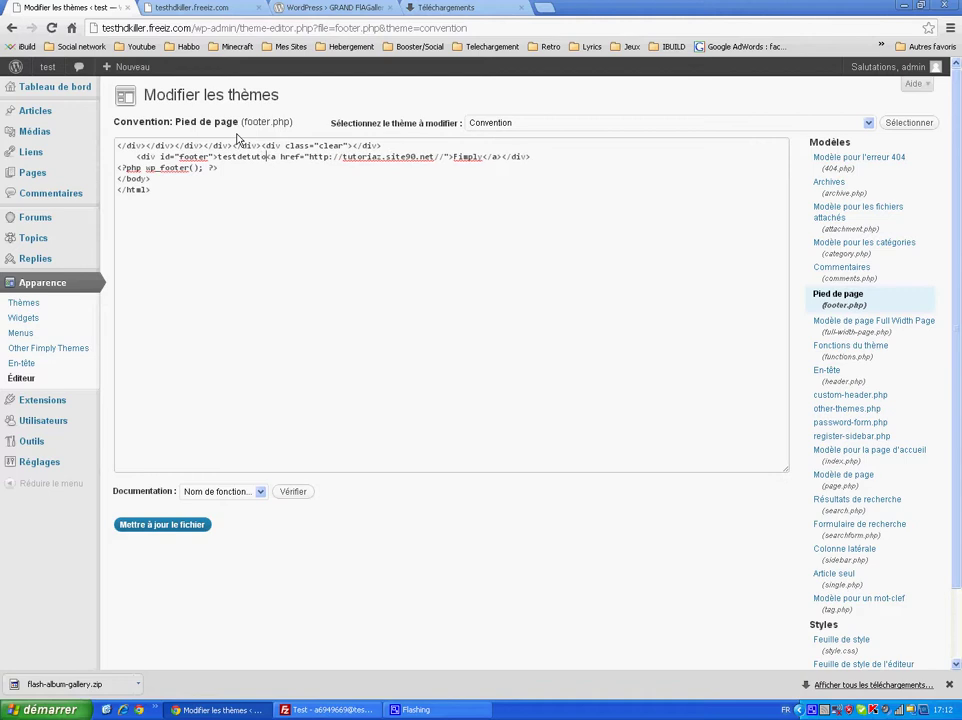
text(ral)
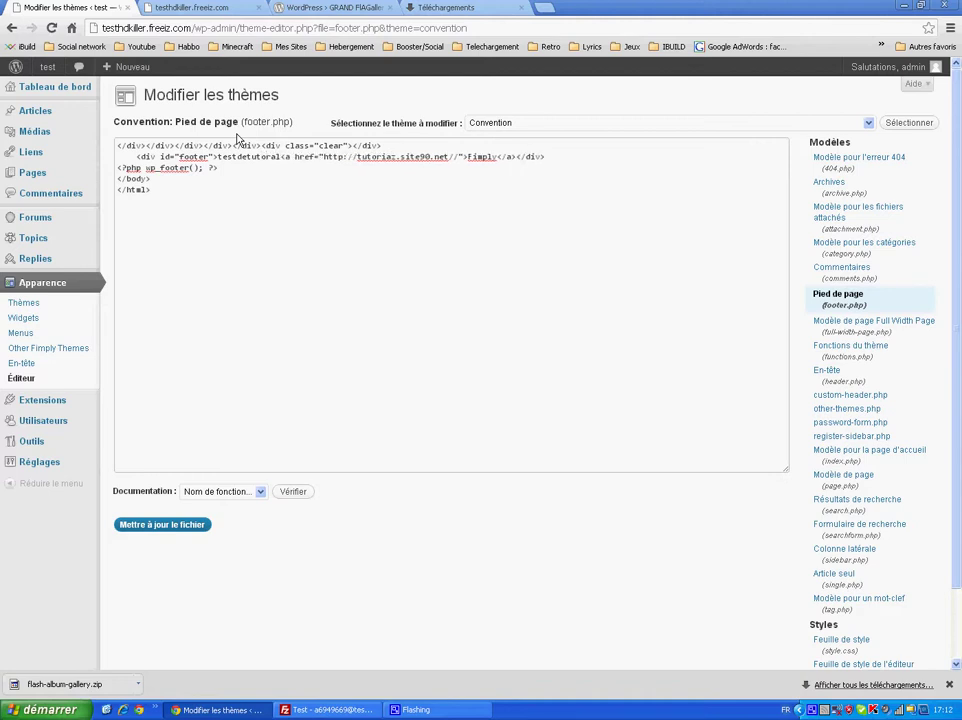
click(176, 526)
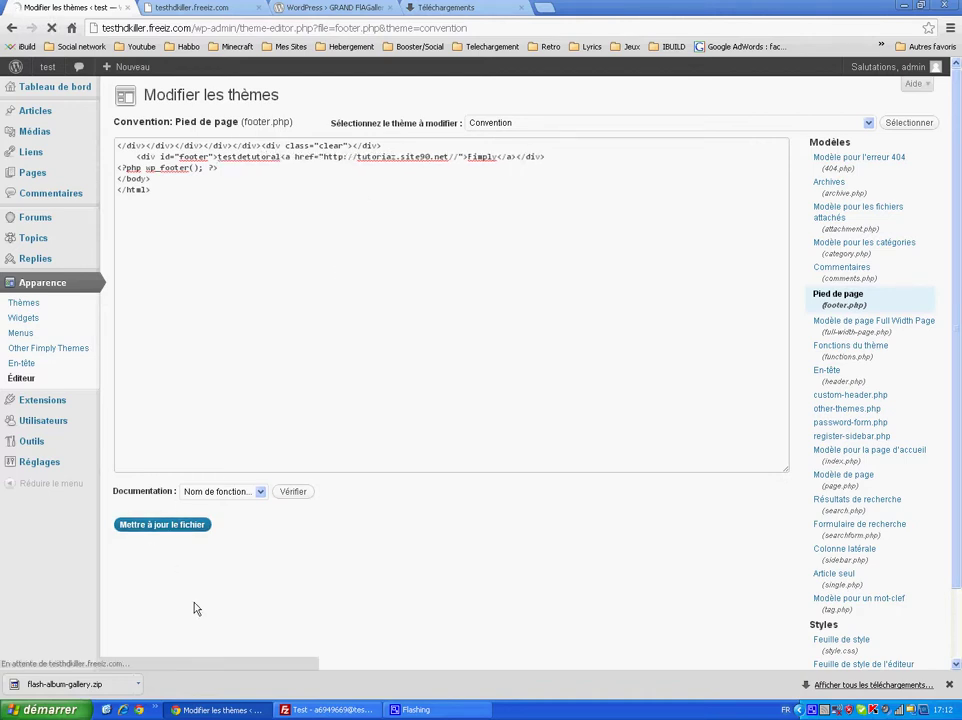
click(199, 7)
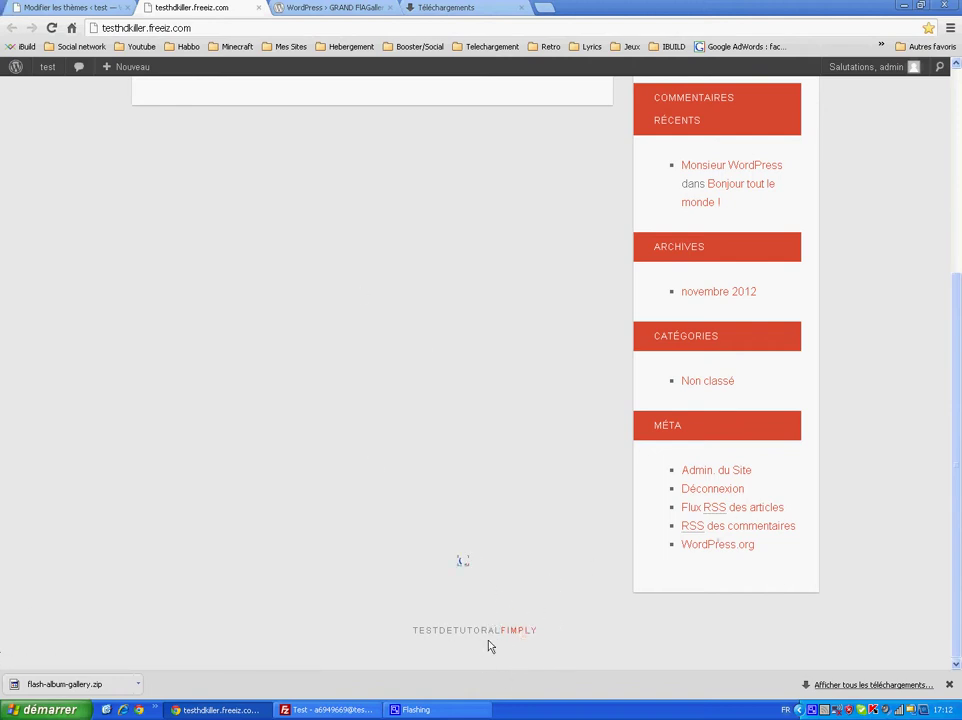
Replace the footer's link text "Fimply" with " ici" in footer.php and update the file
click(82, 7)
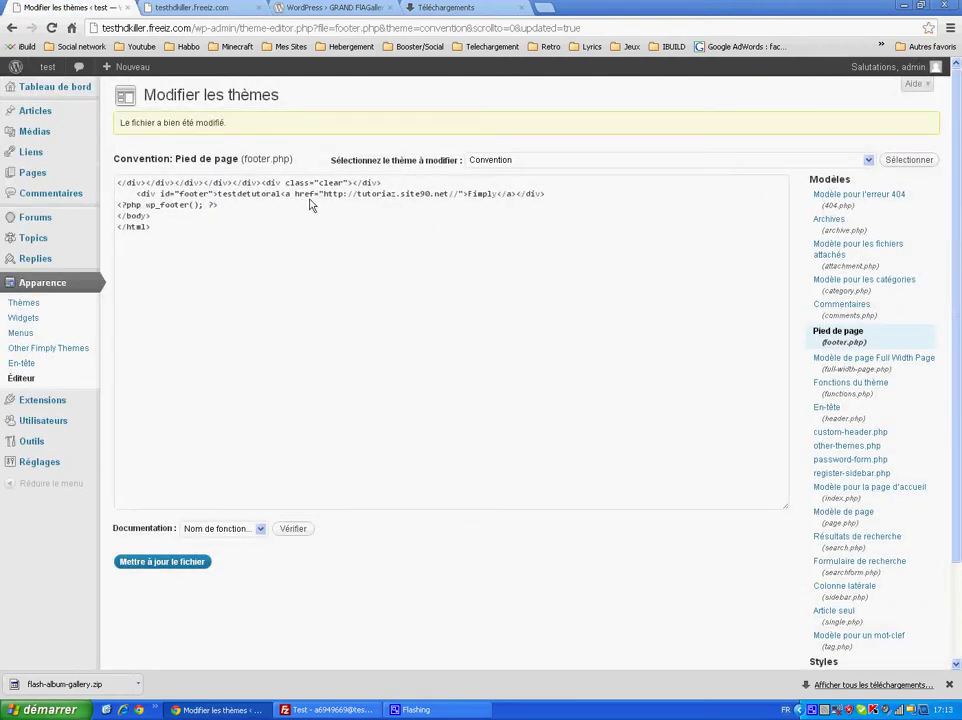
double_click(477, 195)
key(ctrl+Tab)
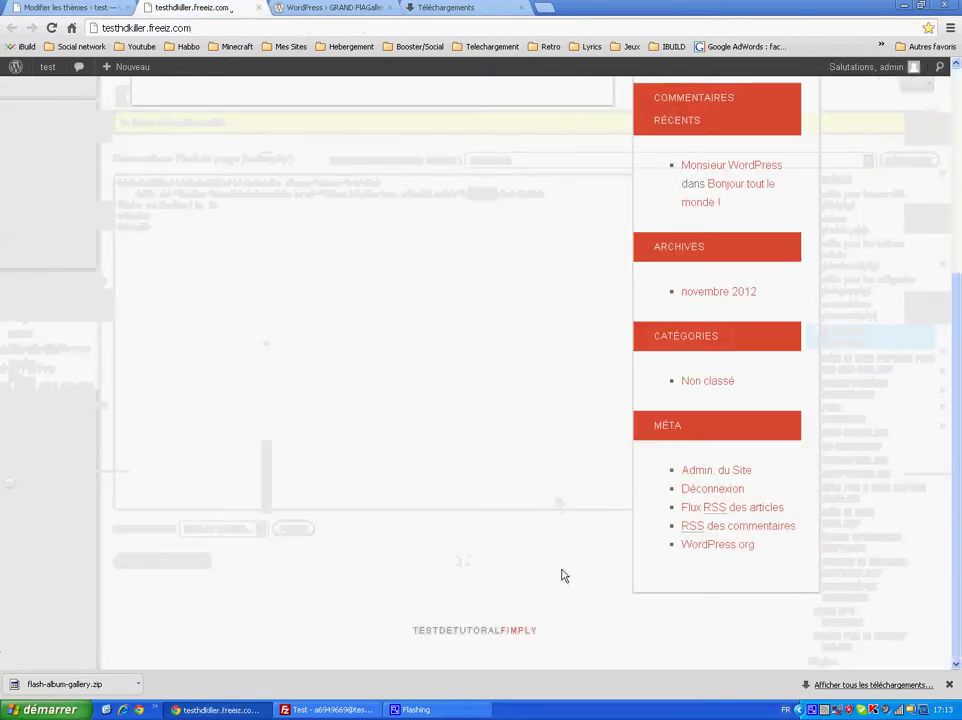
key(ctrl+shift+Tab)
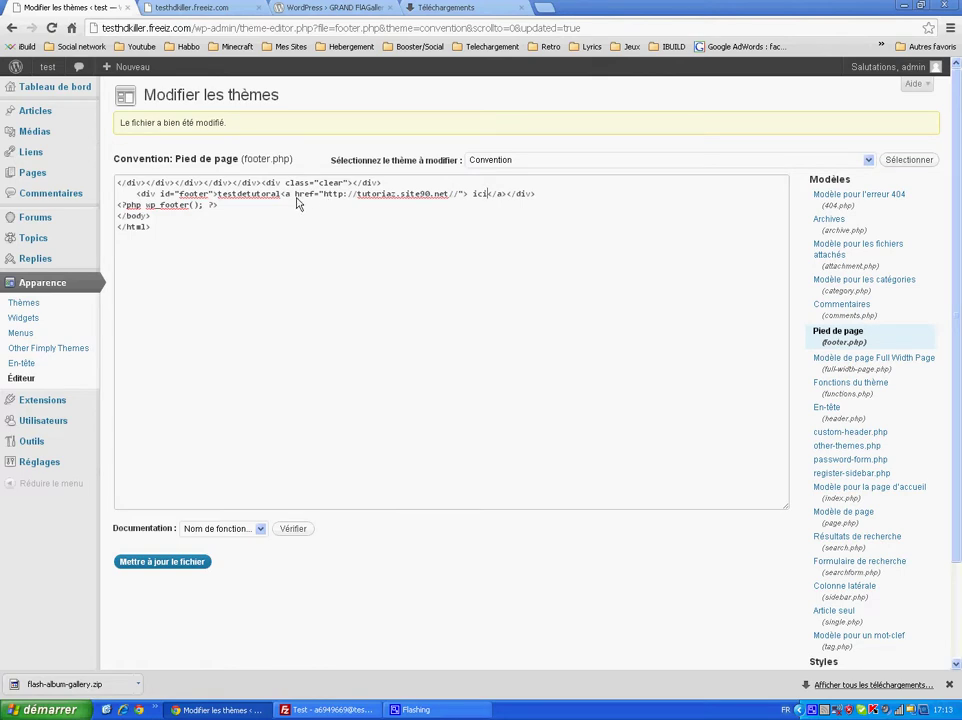
drag(324, 199, 368, 199)
click(325, 202)
click(196, 562)
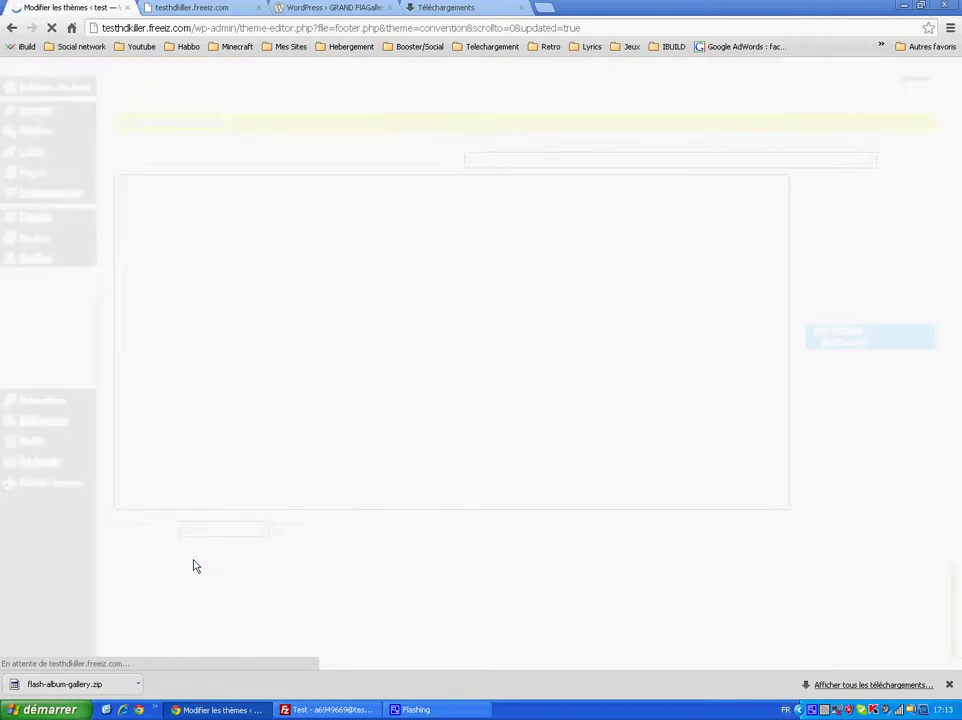
Reload the test site's home page, compare its footer with the template code and follow the footer's ici link
click(230, 7)
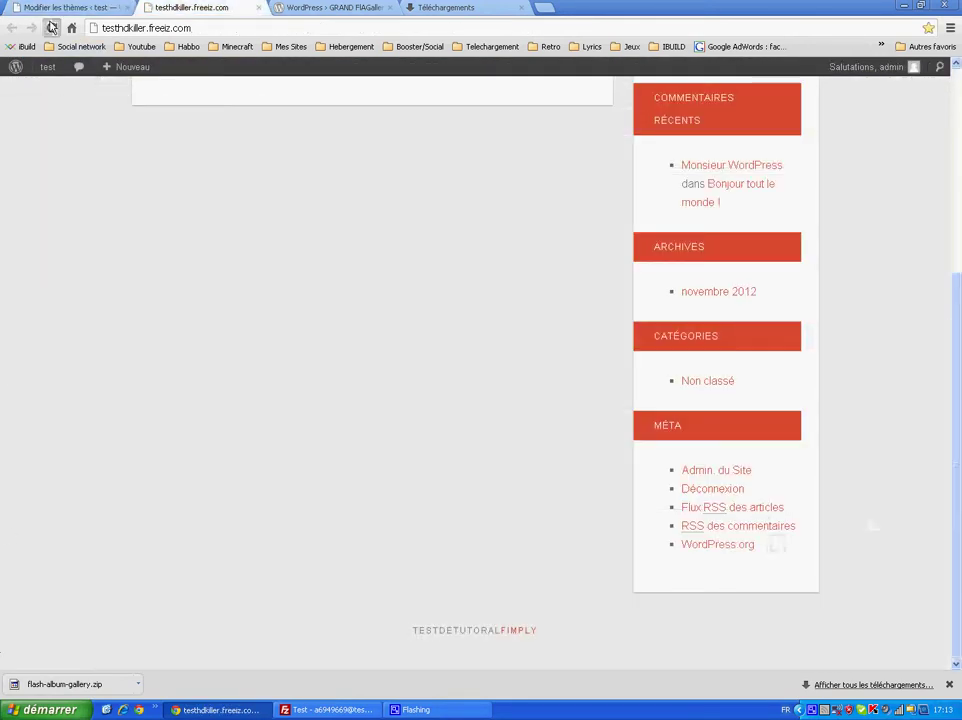
click(52, 27)
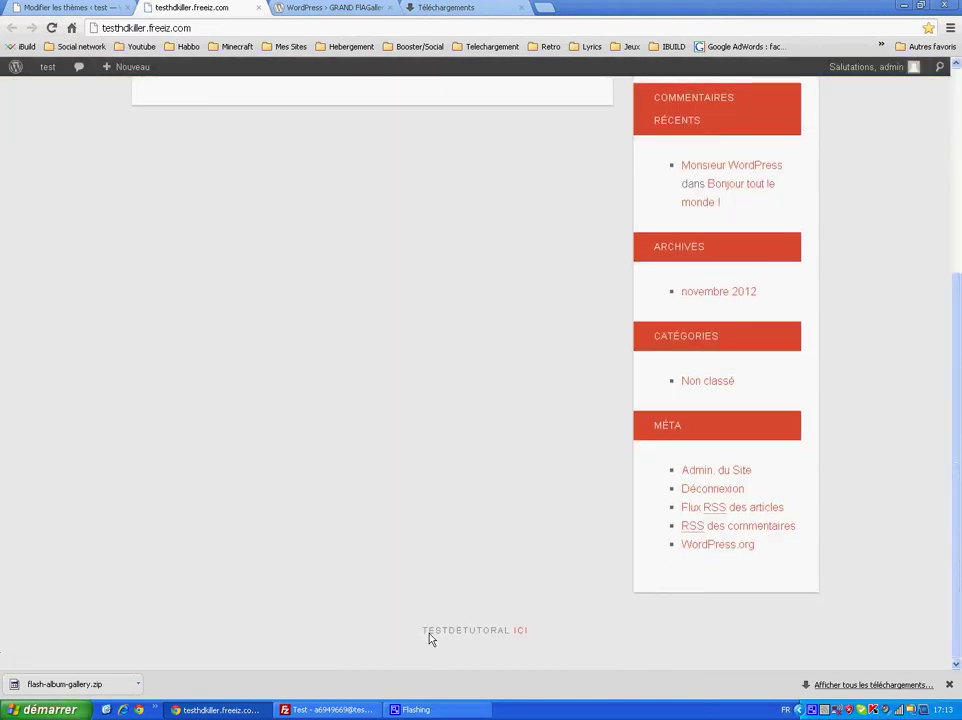
click(45, 7)
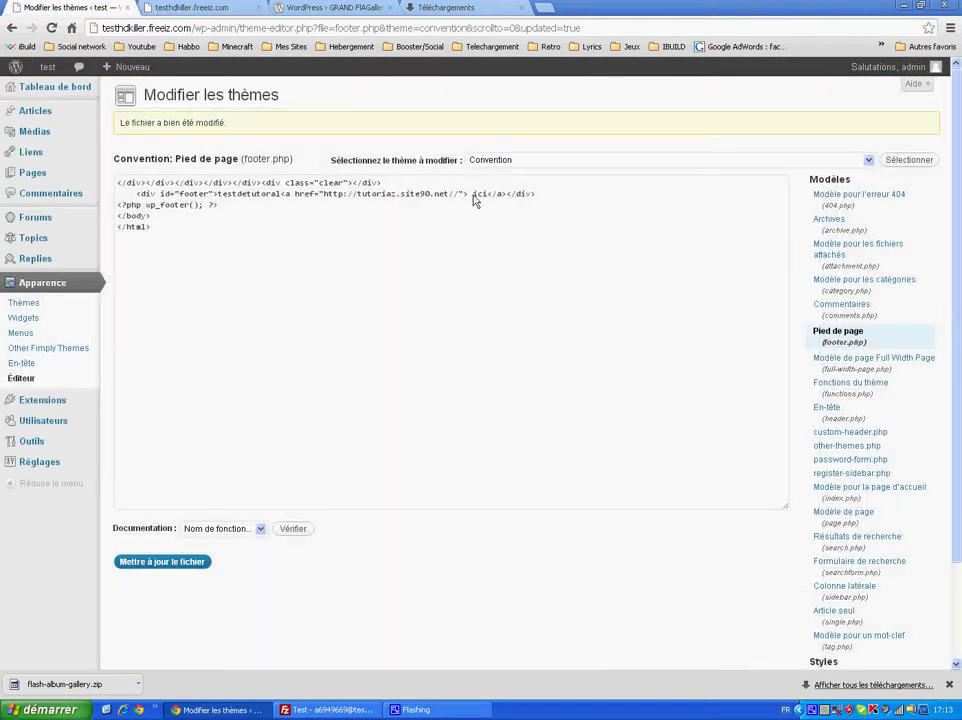
click(260, 6)
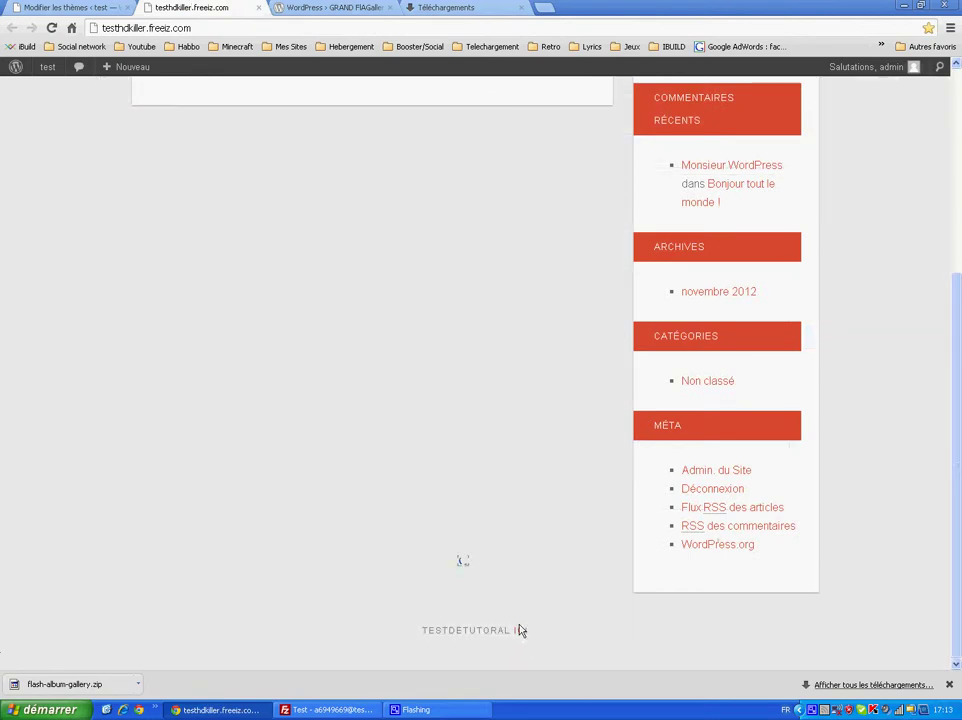
click(519, 630)
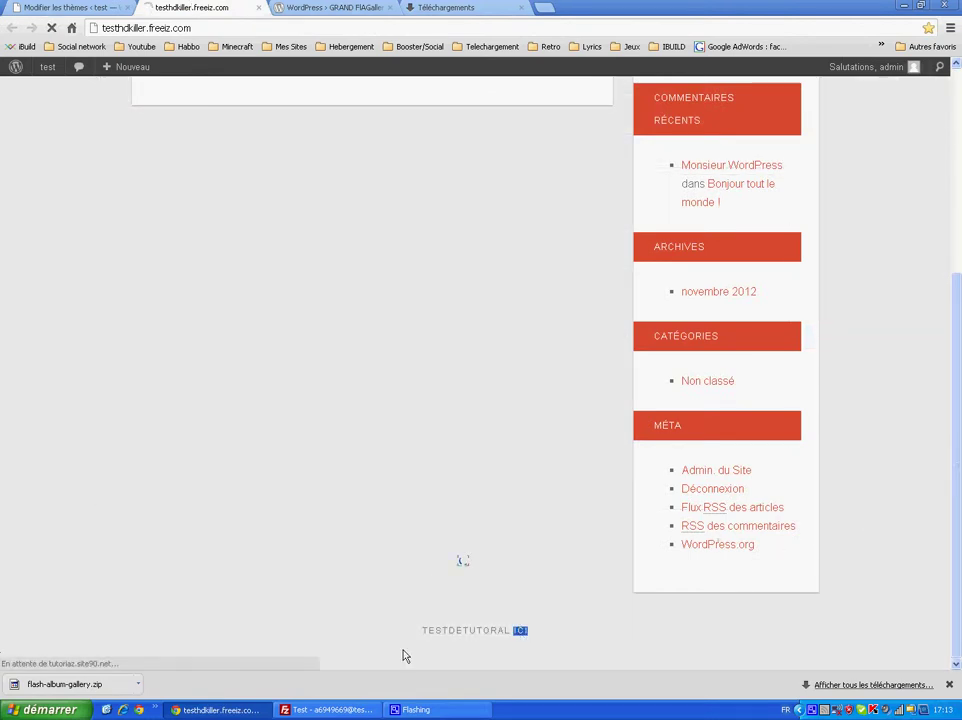
Check on FileZilla, and examine the header and post grid of the Tutoriaz home page in Chrome
click(330, 709)
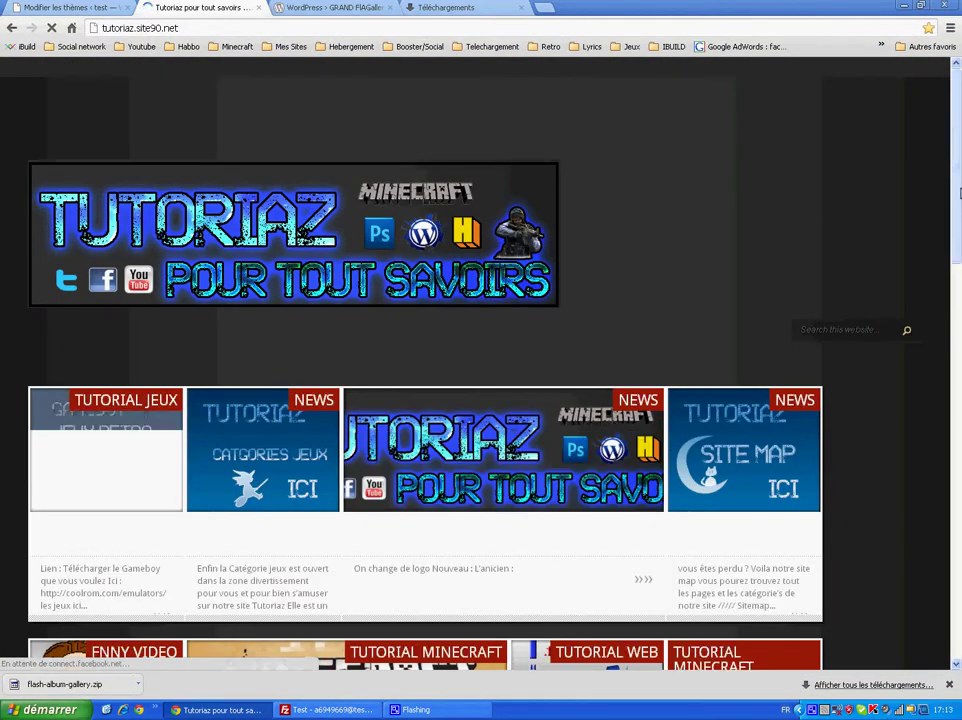
scroll(957, 237, down, 3)
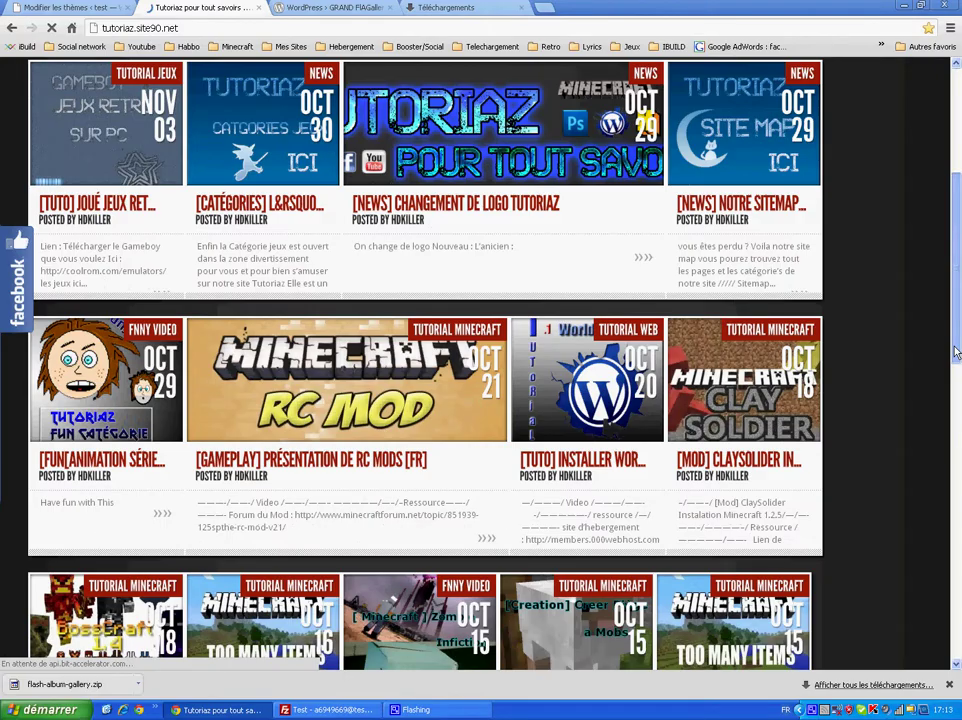
drag(957, 224, 946, 47)
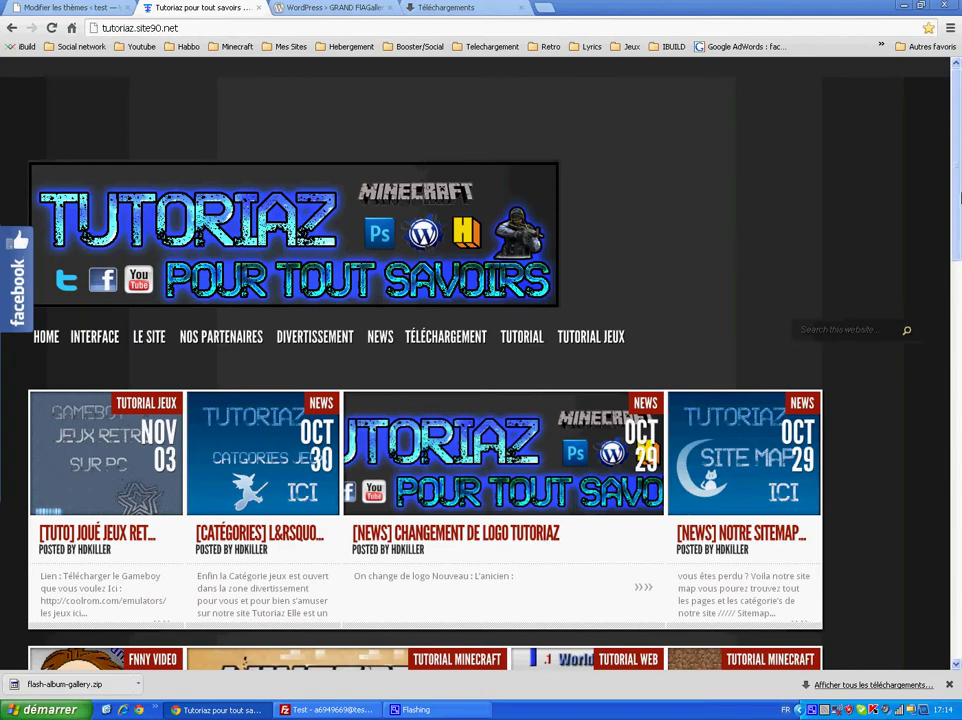
drag(958, 197, 958, 385)
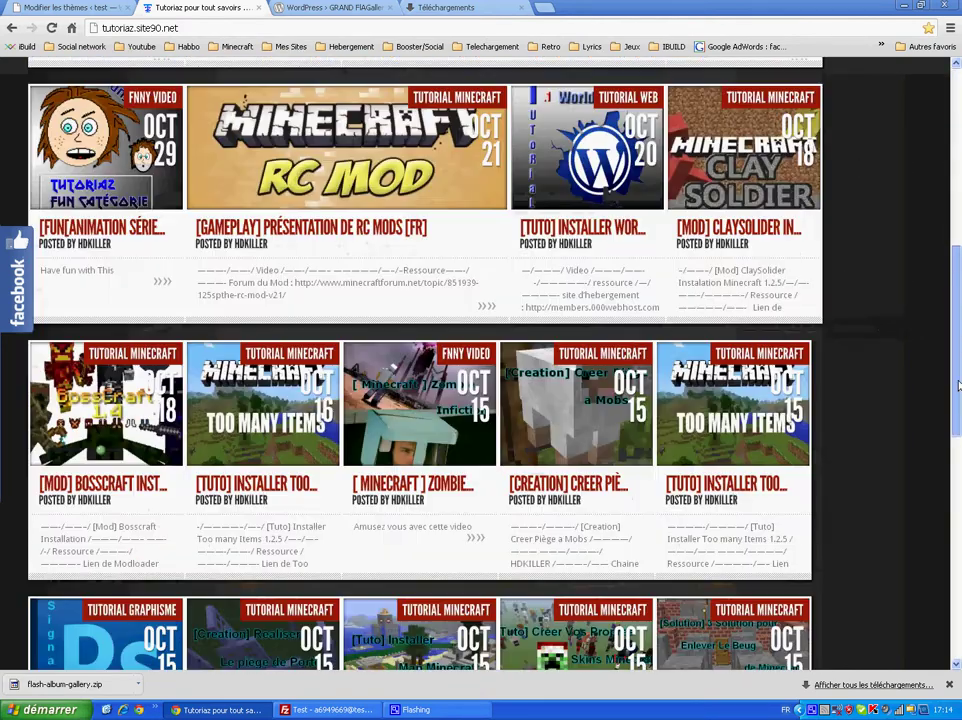
Examine the older posts and the footer of the Tutoriaz home page
scroll(638, 551, down, 7)
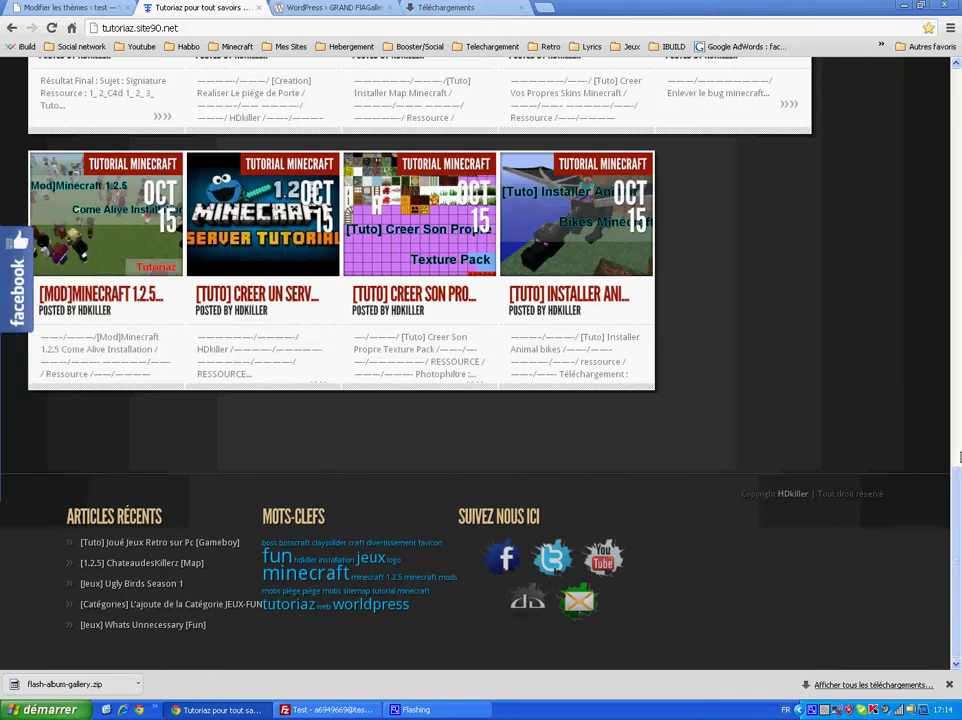
click(958, 457)
scroll(935, 288, down, 5)
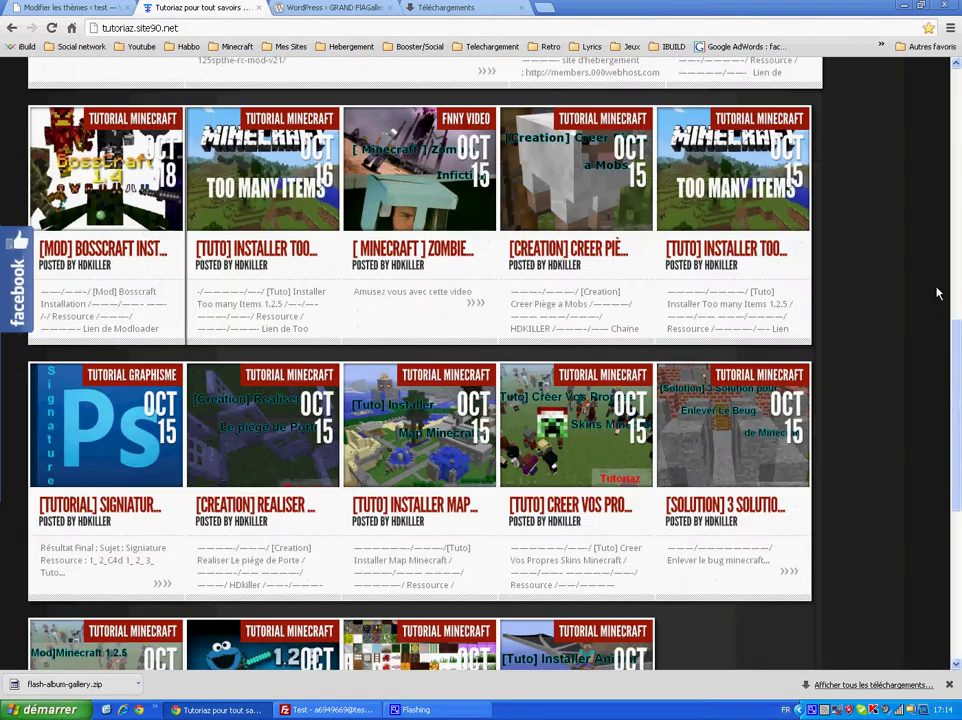
scroll(852, 453, up, 4)
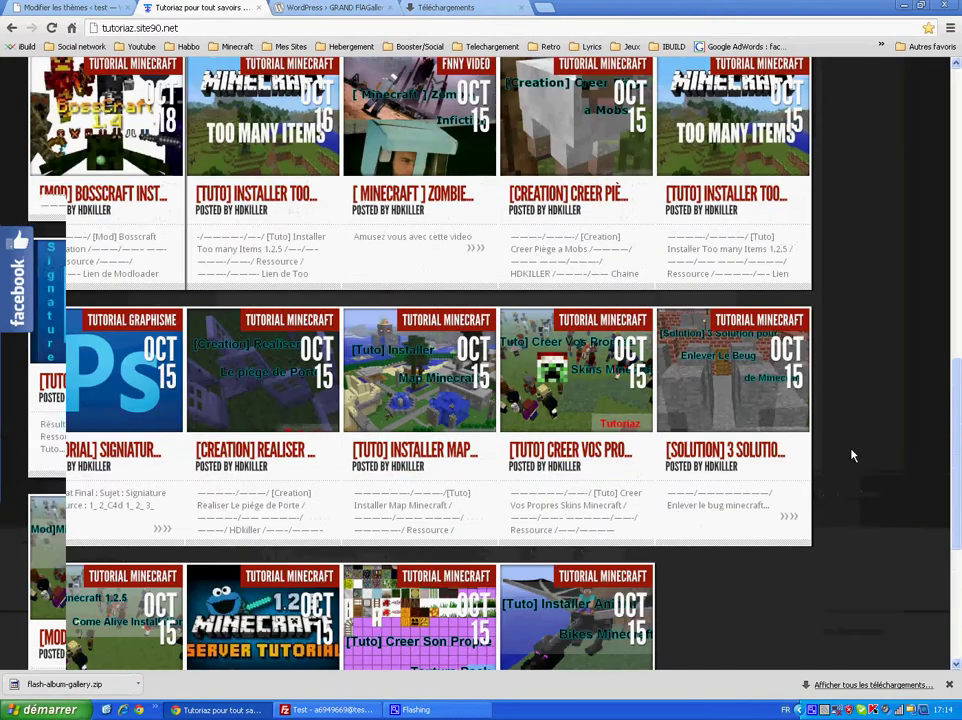
scroll(806, 250, up, 5)
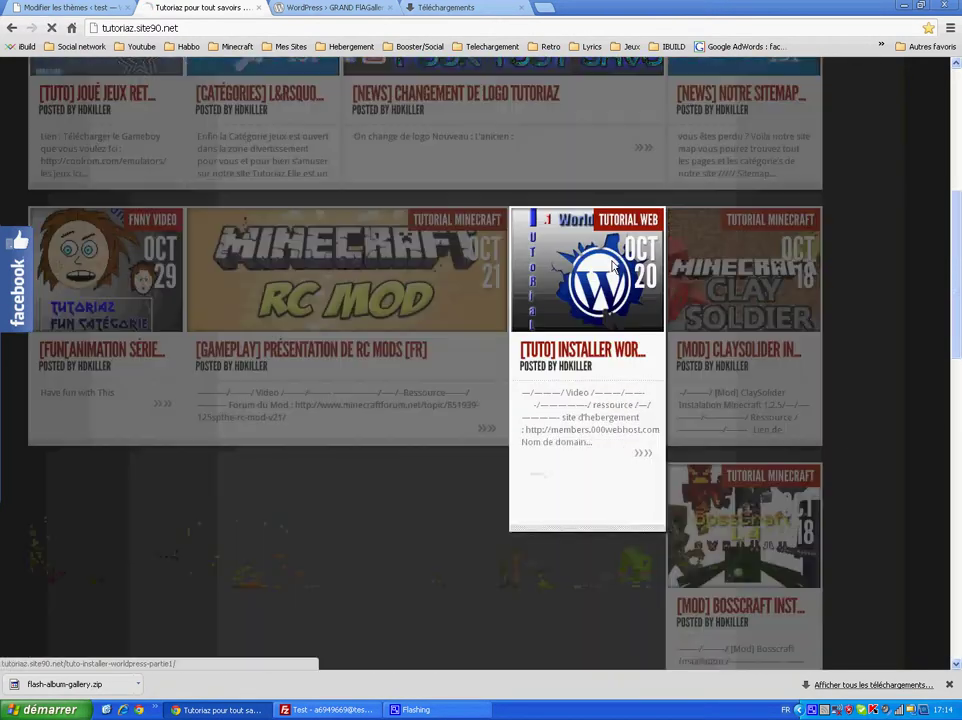
Open the Installer Worldpress [PARTIE1] tutorial post, review its video and resource links, and open the Elegant Themes partner link
click(600, 275)
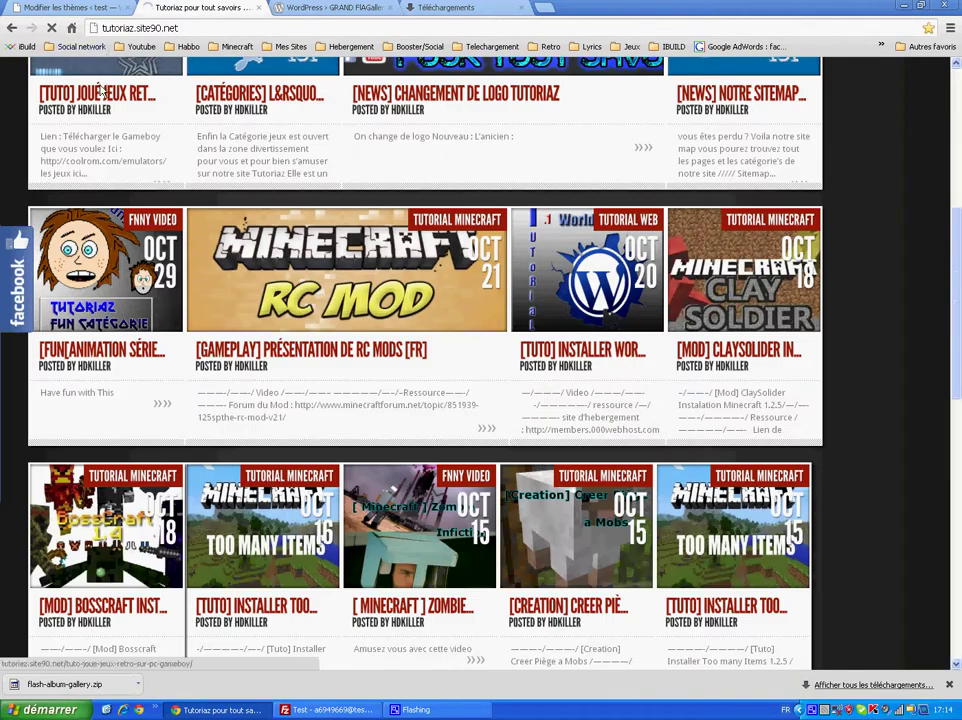
scroll(668, 141, down, 5)
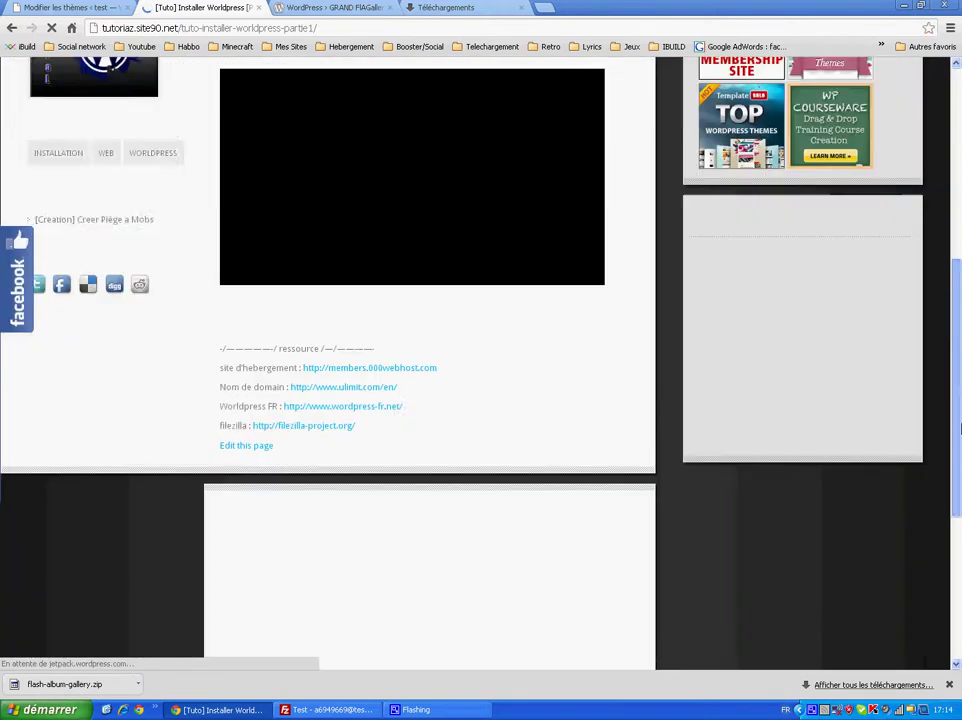
drag(955, 437, 958, 283)
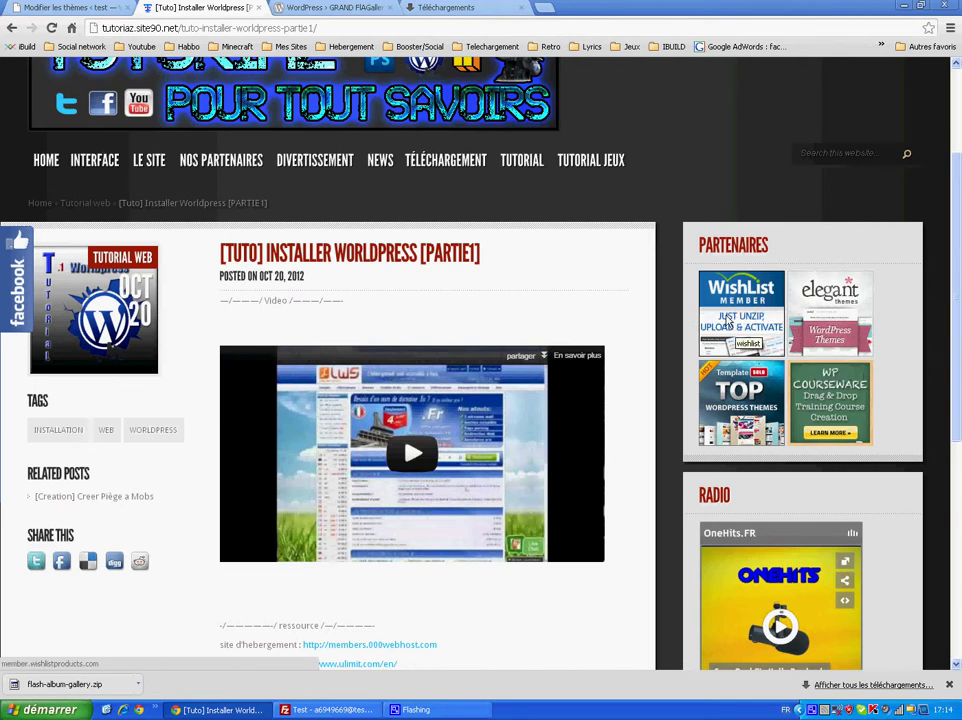
click(807, 311)
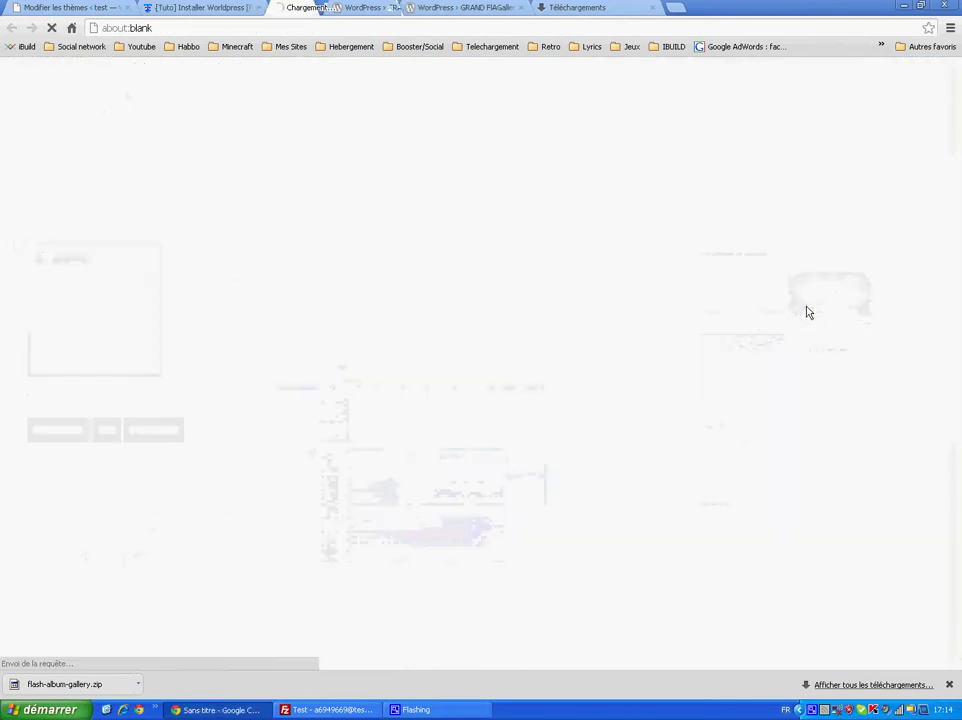
Look over the tutorial post's page again, return to the Tutoriaz home page and close that site
click(235, 7)
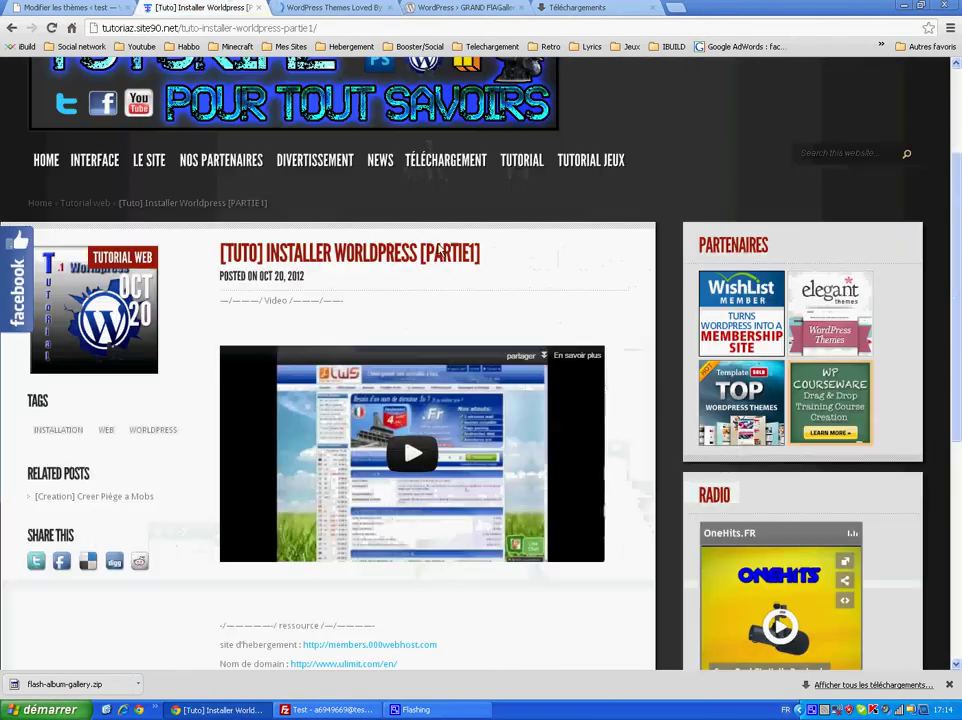
scroll(543, 252, up, 2)
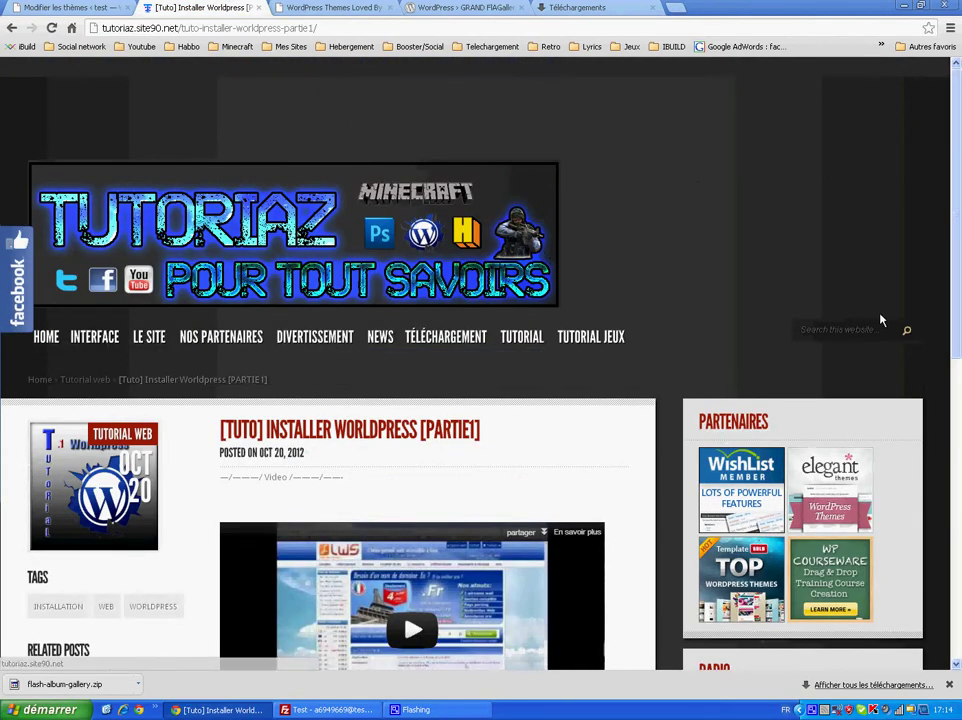
drag(957, 298, 857, 560)
scroll(477, 93, up, 8)
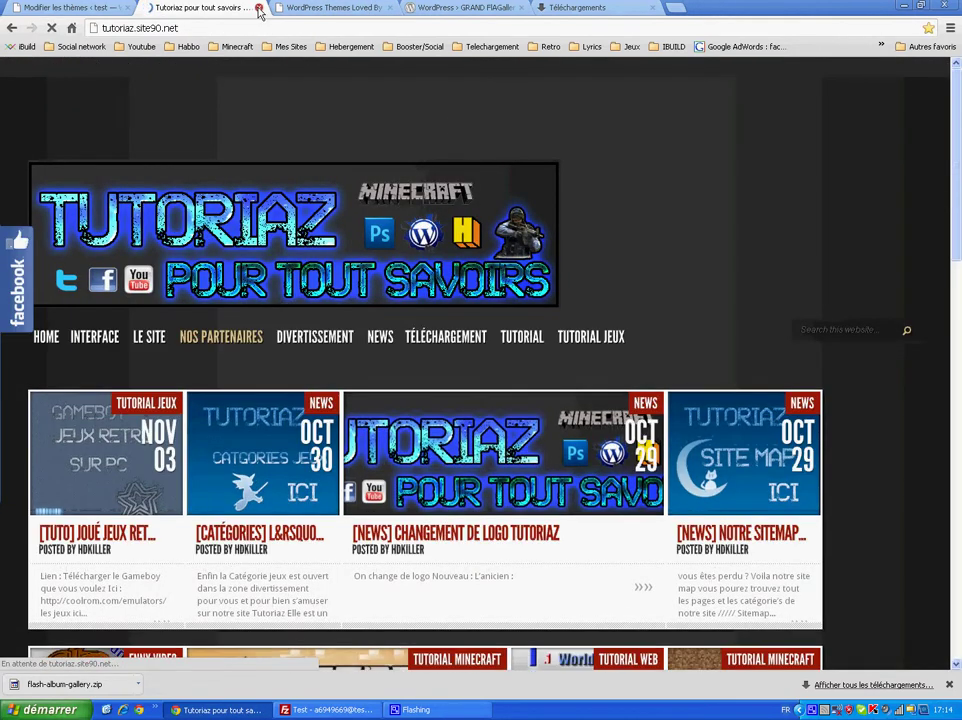
click(258, 8)
View the test site's home page from the theme editor, and check the plugin's upload queue in FileZilla
click(60, 7)
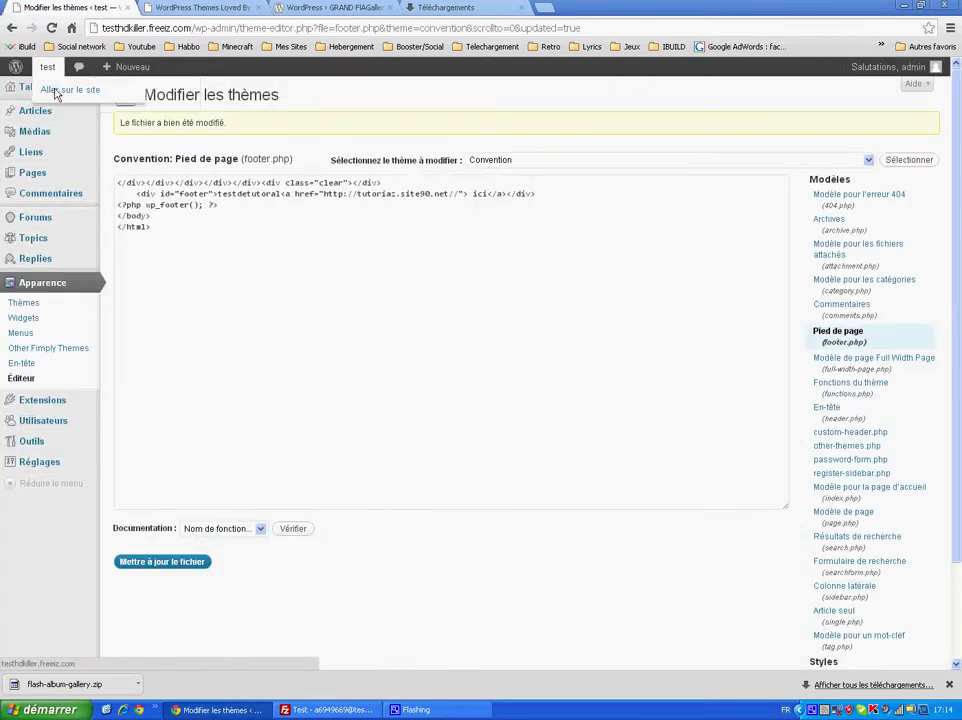
click(62, 90)
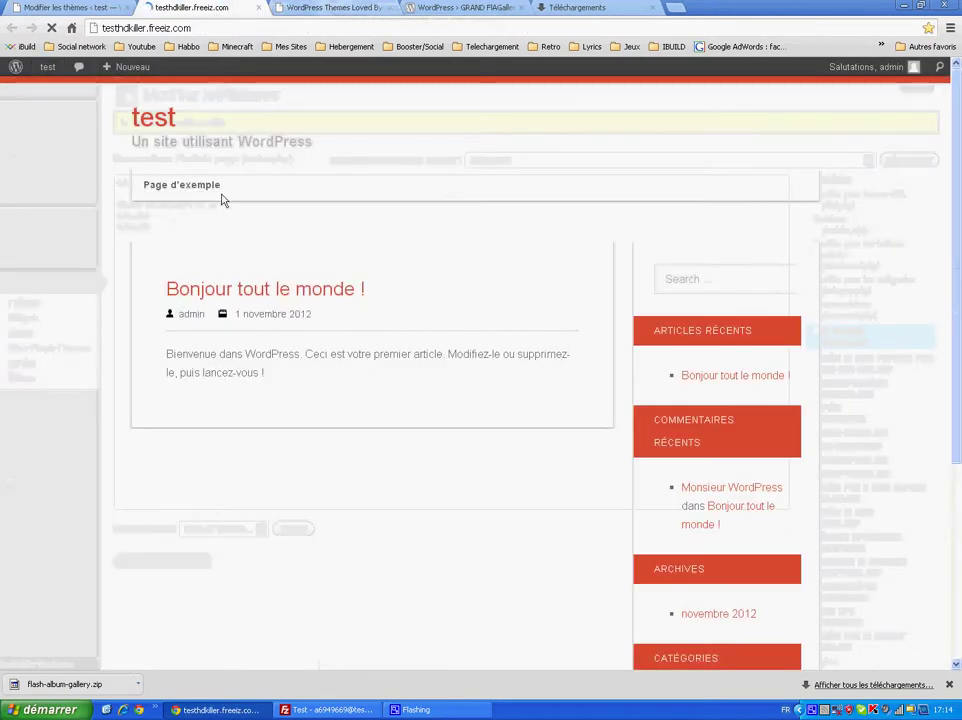
scroll(334, 291, down, 3)
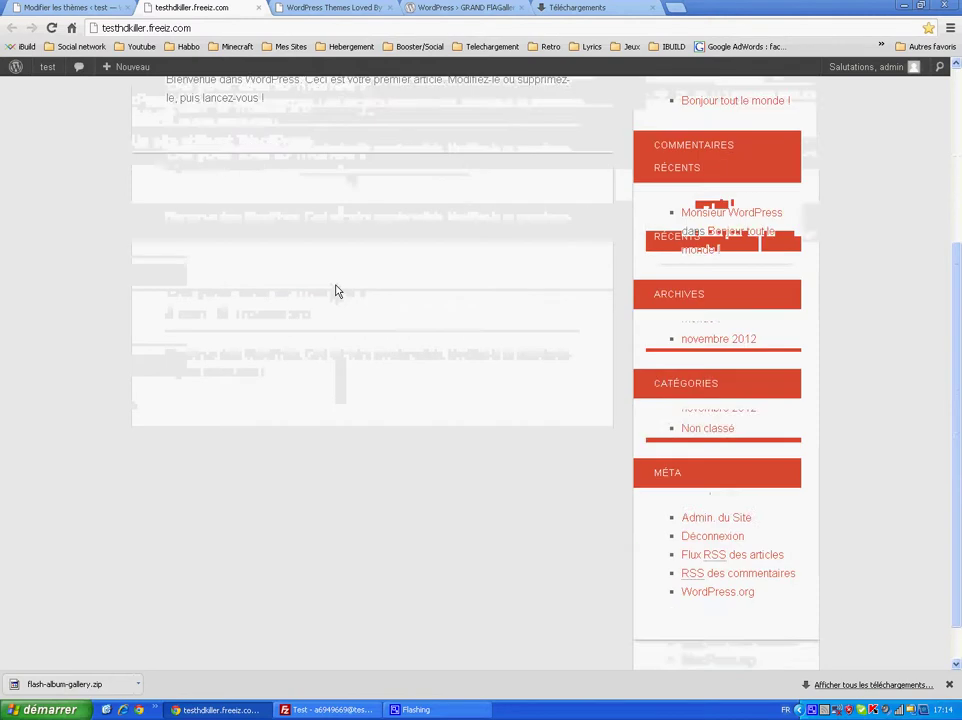
click(330, 709)
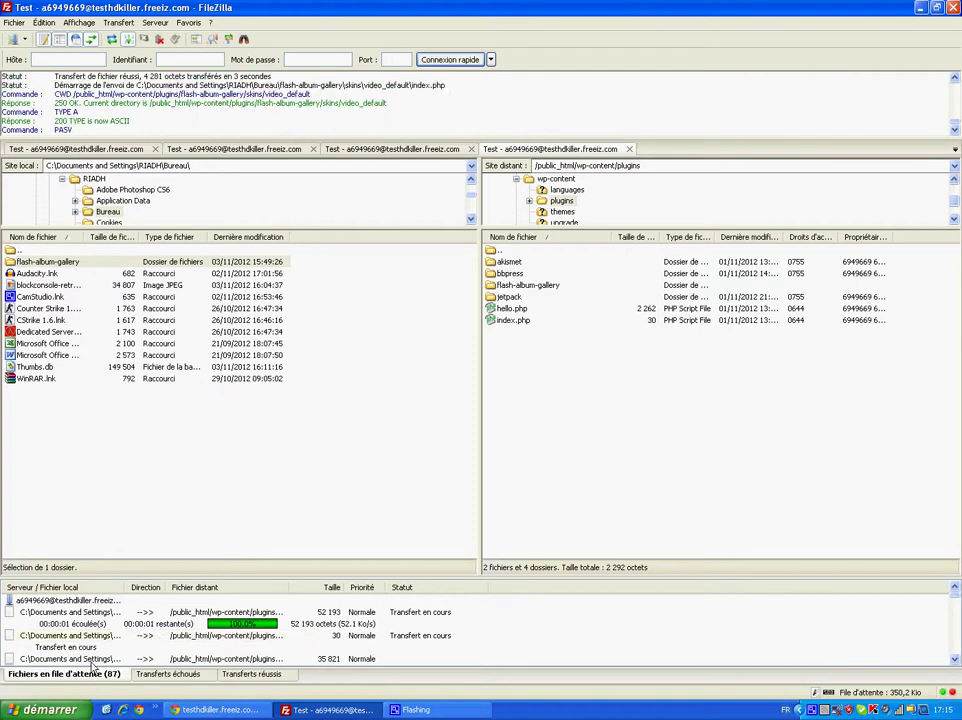
right_click(818, 710)
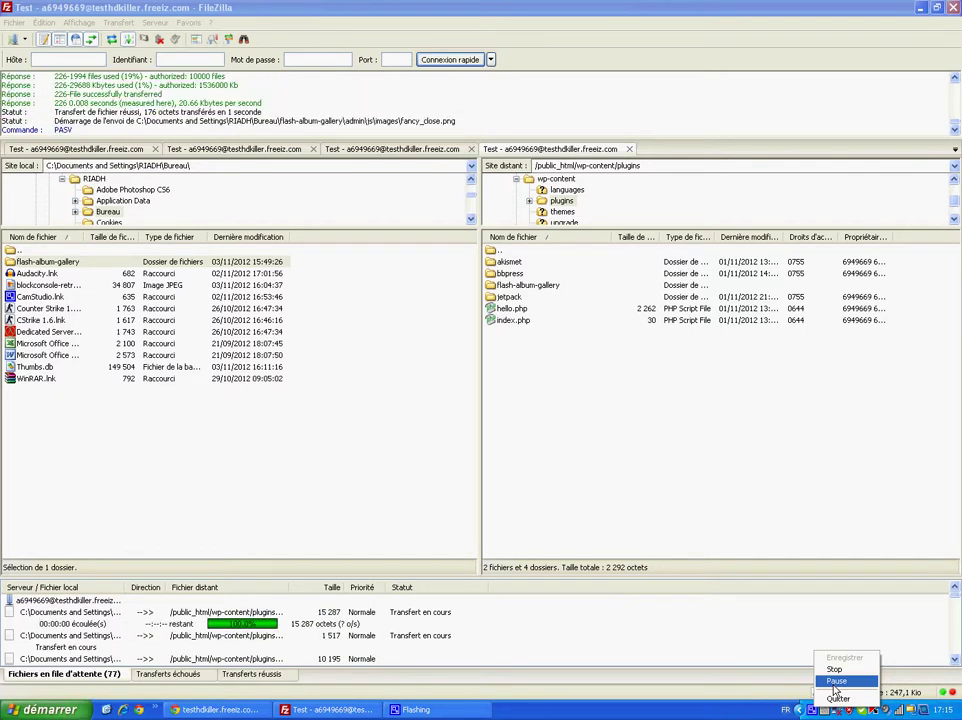
click(835, 682)
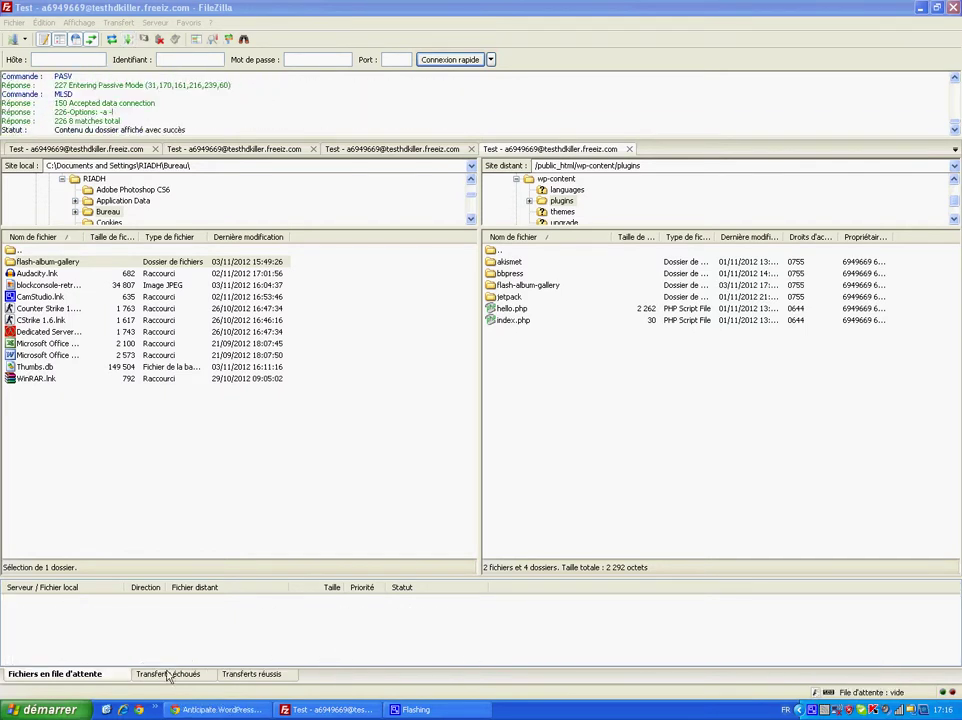
Return to the WordPress admin in Chrome and activate the GRAND Flash Album Gallery extension
click(215, 710)
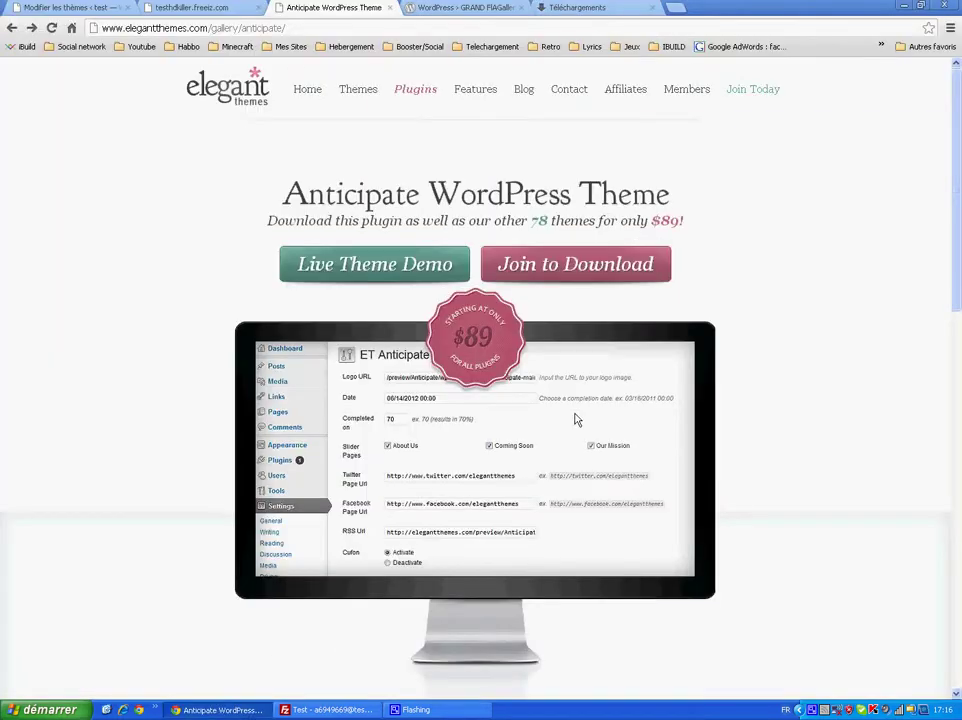
click(89, 6)
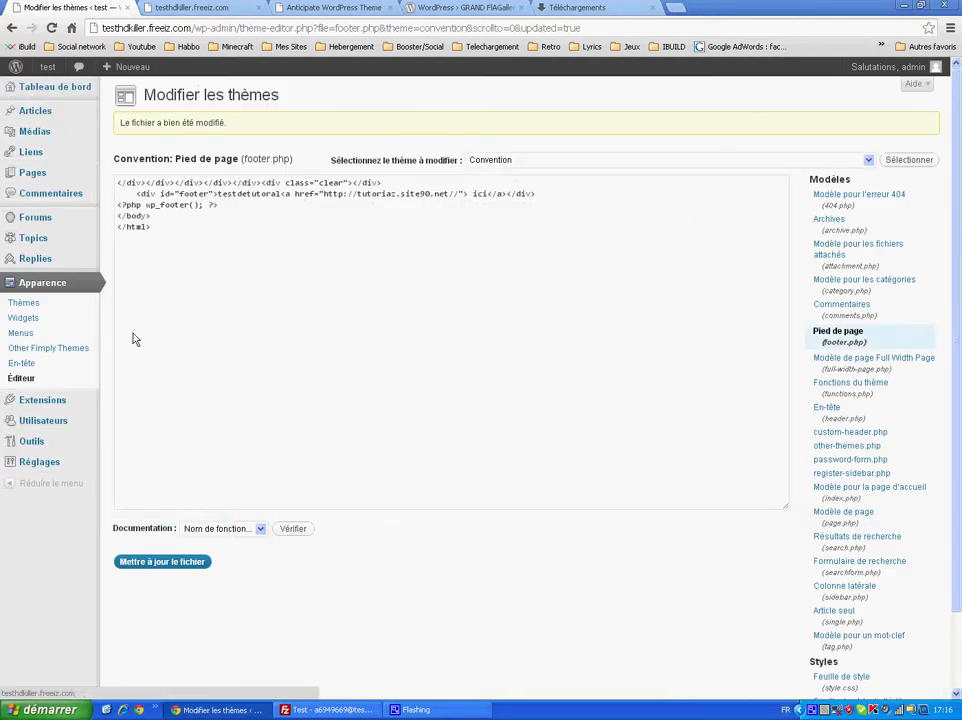
scroll(913, 365, down, 1)
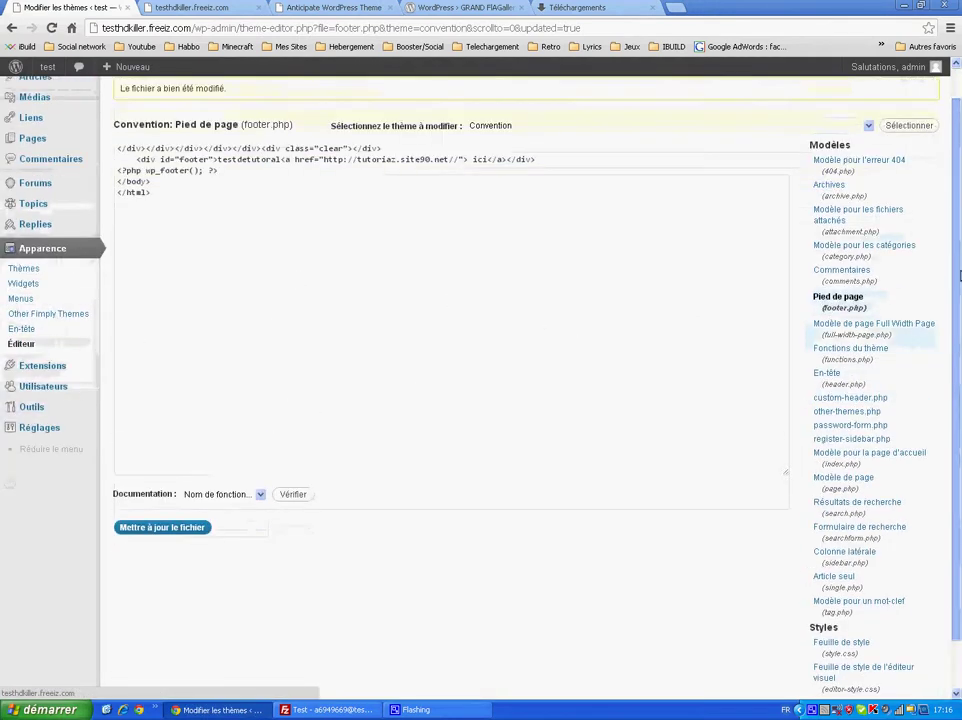
scroll(958, 312, up, 1)
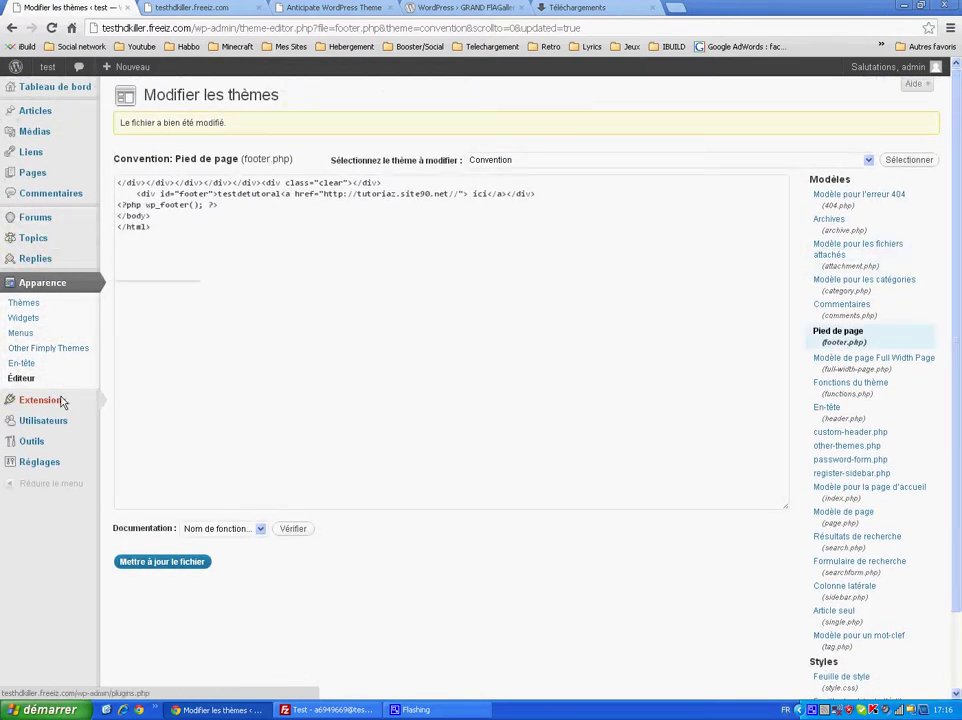
mouse_move(64, 401)
click(121, 401)
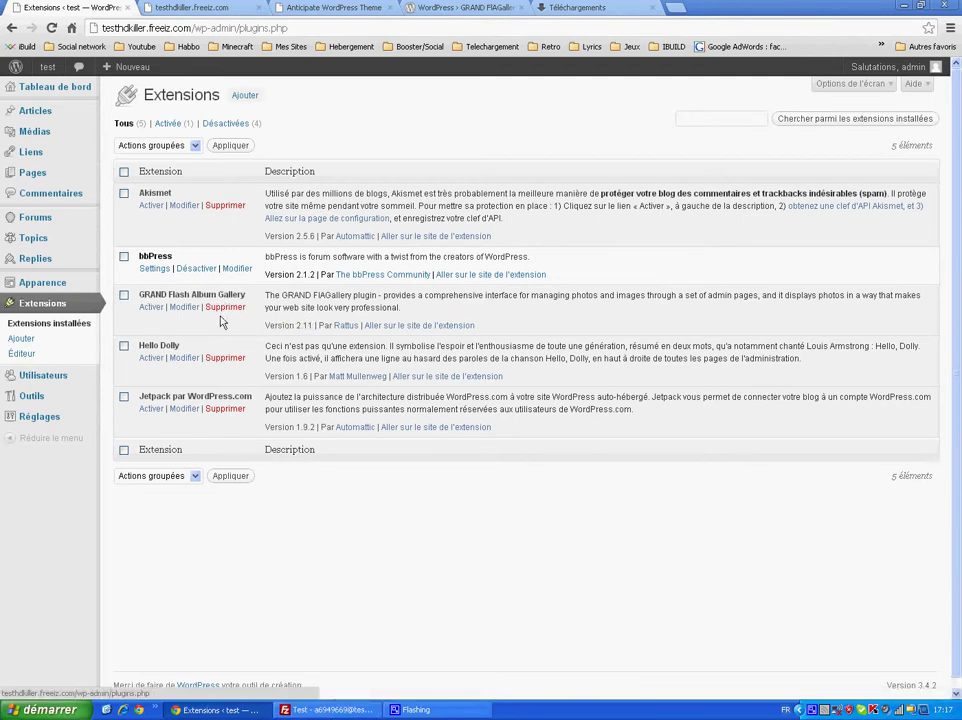
click(152, 307)
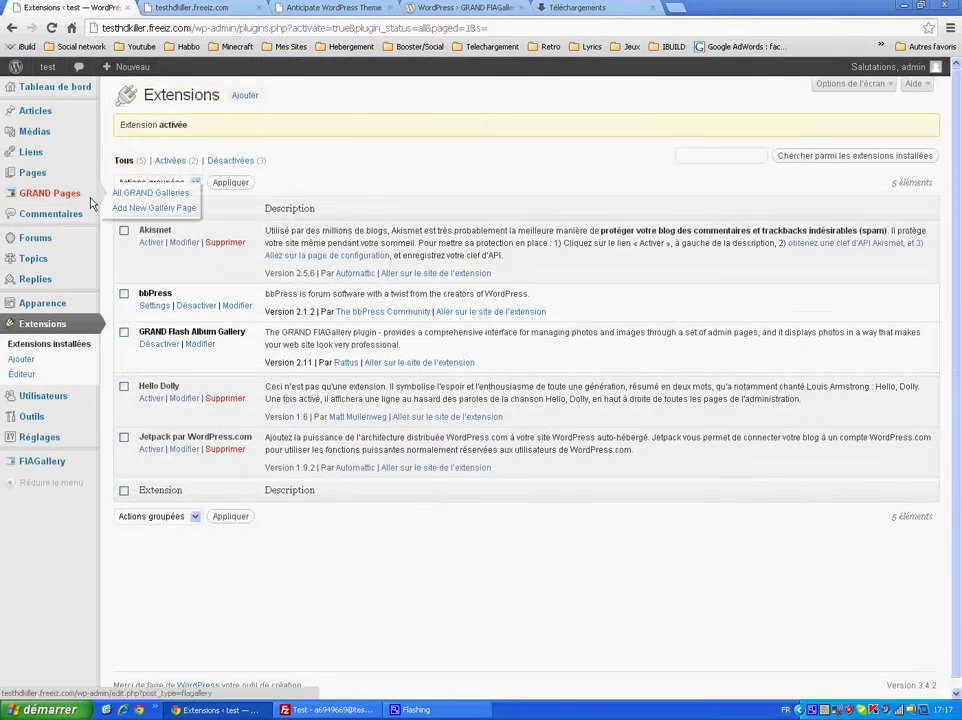
Open the list of all GRAND Galleries and compare it with the plugin's description page on WordPress.org
click(90, 200)
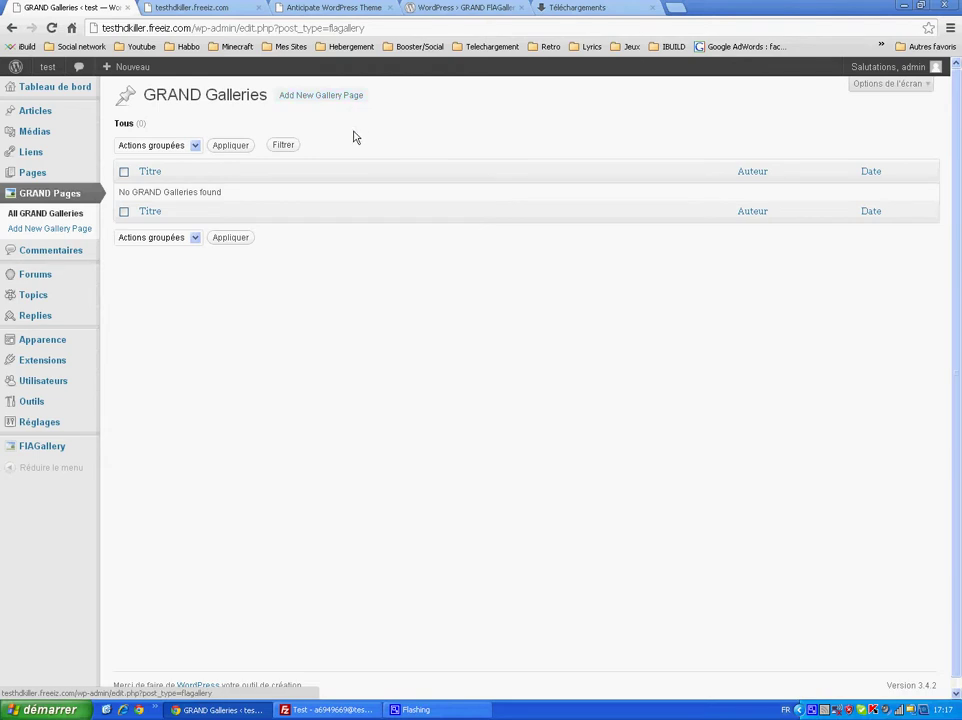
click(440, 10)
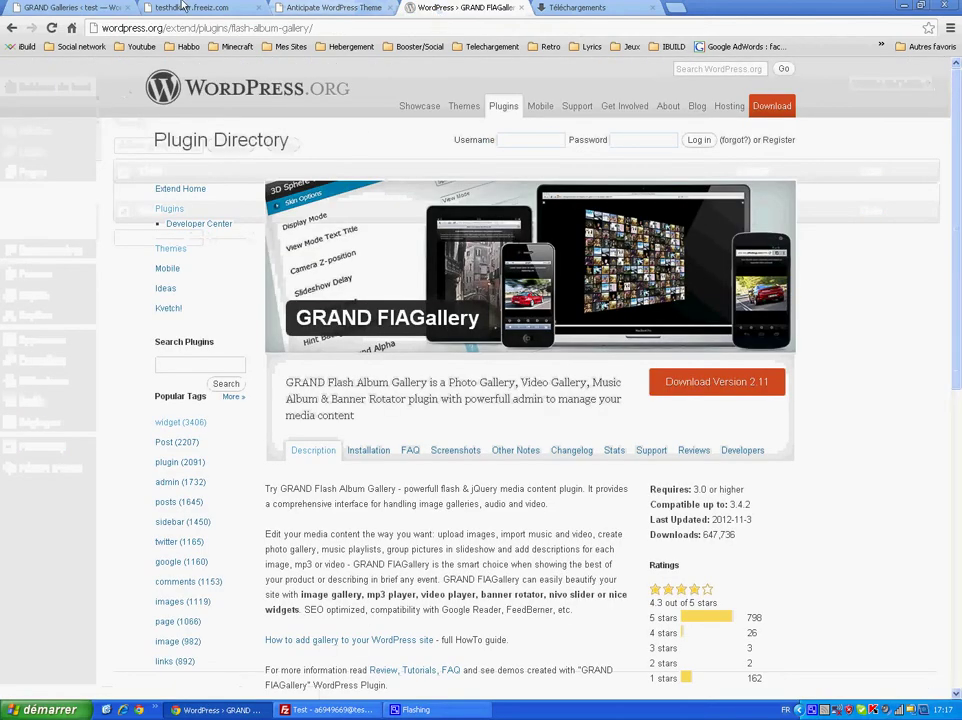
click(110, 7)
mouse_move(122, 68)
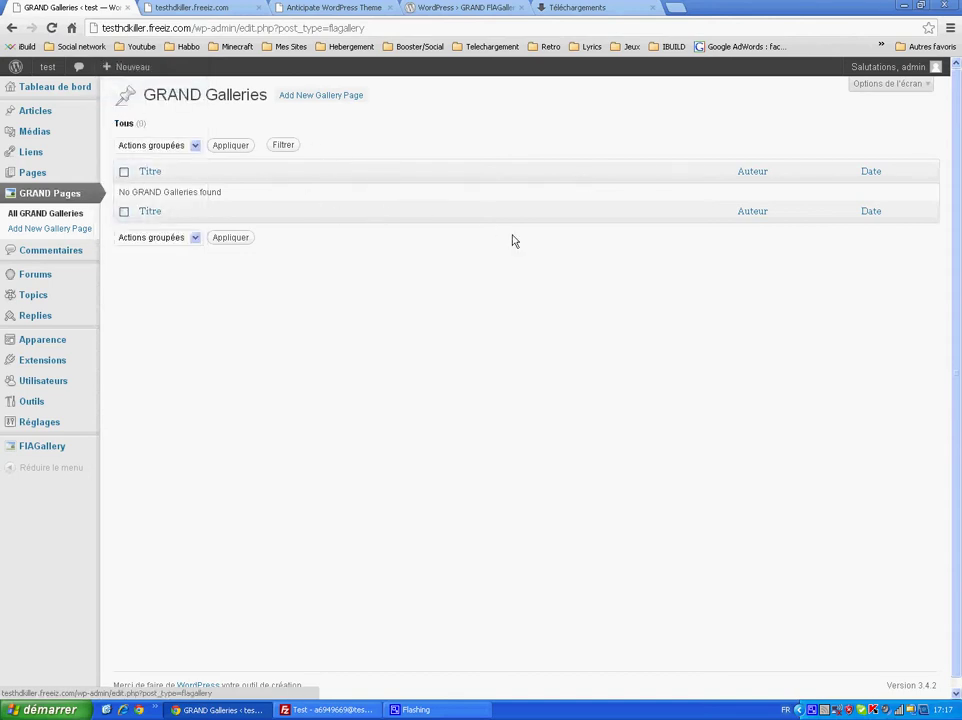
Open the GRAND FlAGallery screenshots on WordPress.org and look through them
click(331, 7)
click(410, 7)
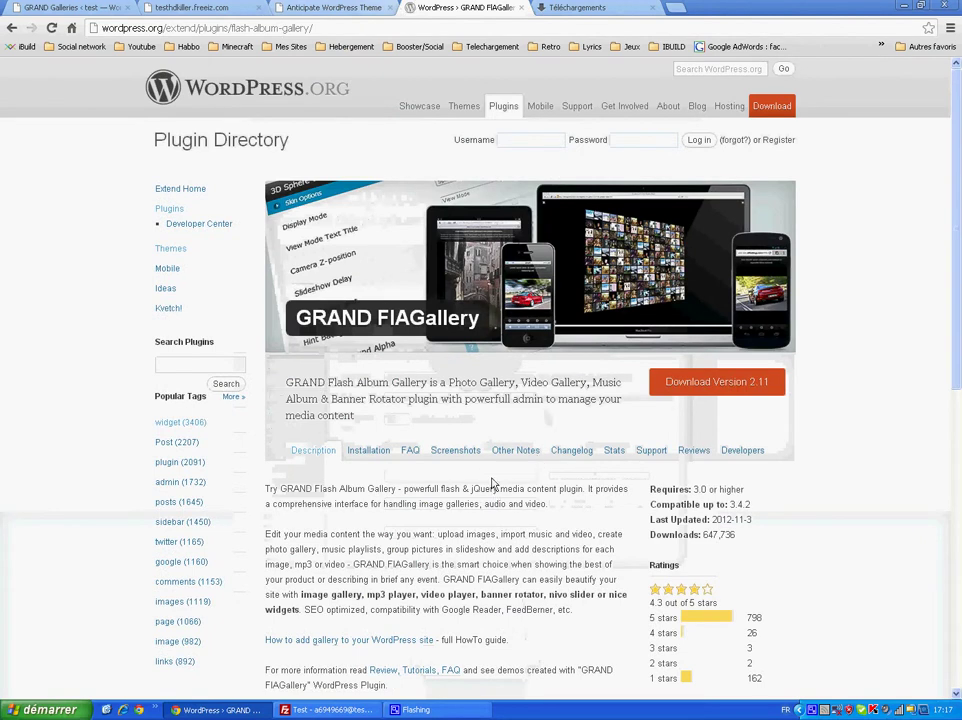
click(455, 450)
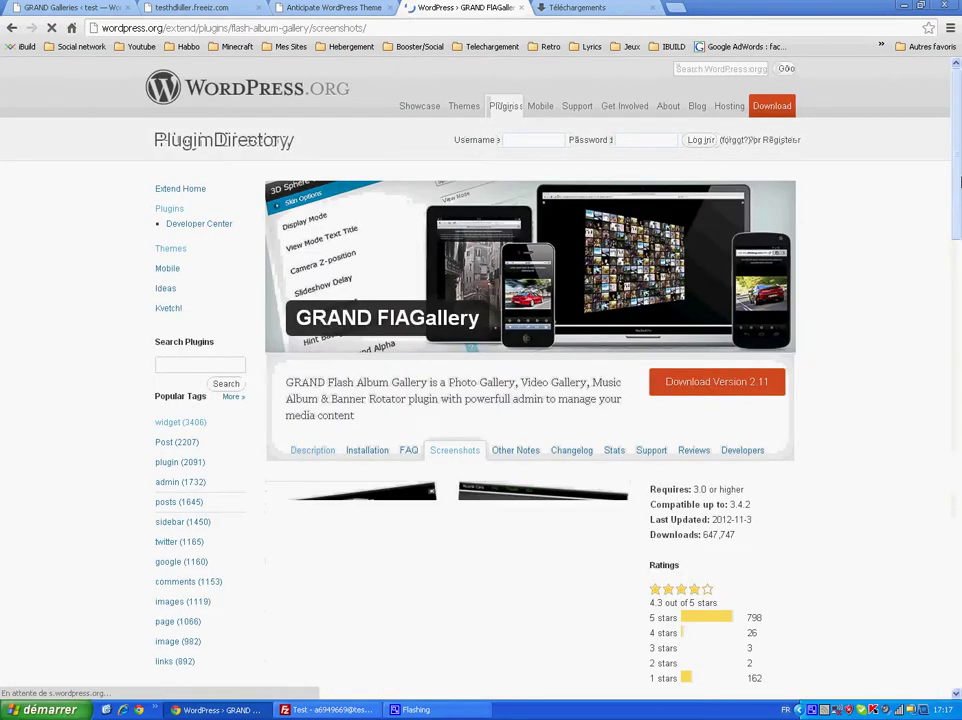
scroll(960, 181, down, 3)
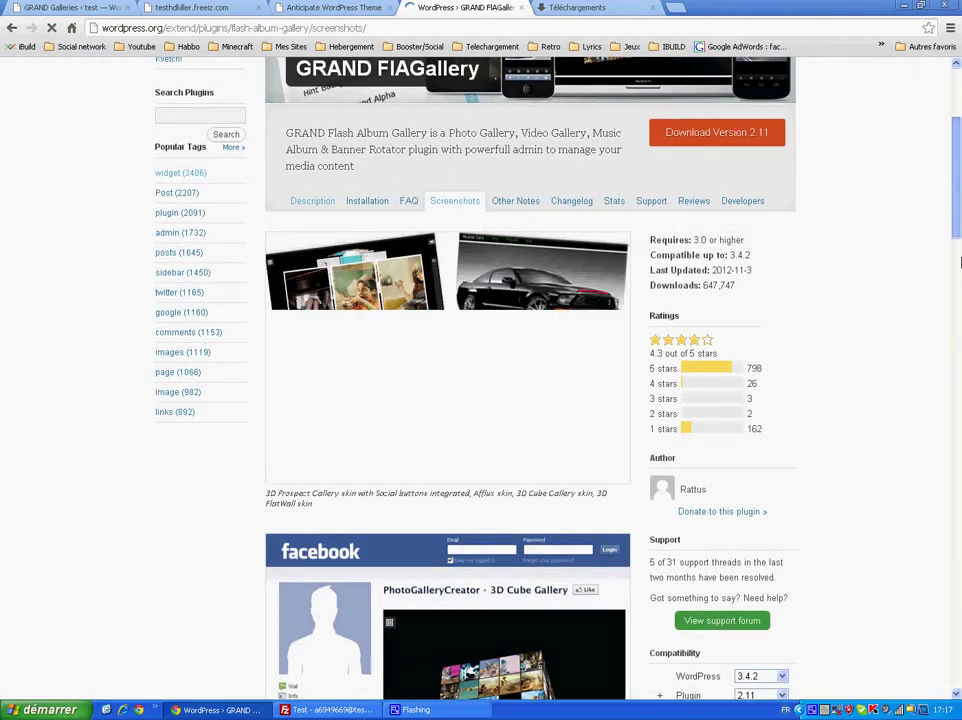
drag(960, 262, 955, 558)
Open the test site's Widgets page and examine the FLAGallery widgets available for the sidebar
click(198, 7)
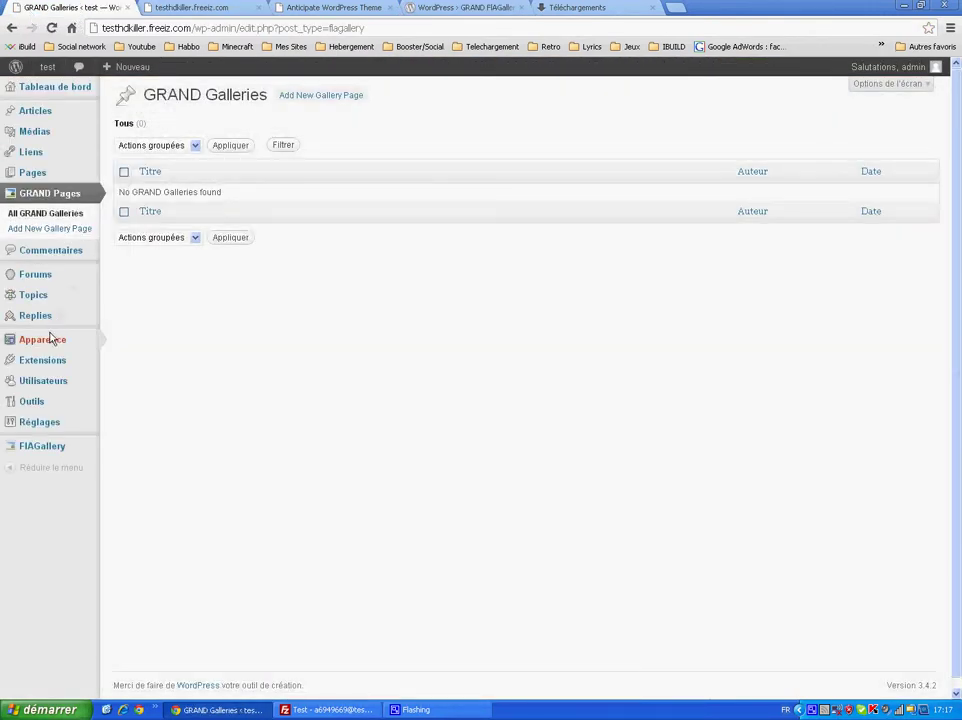
mouse_move(50, 340)
click(150, 356)
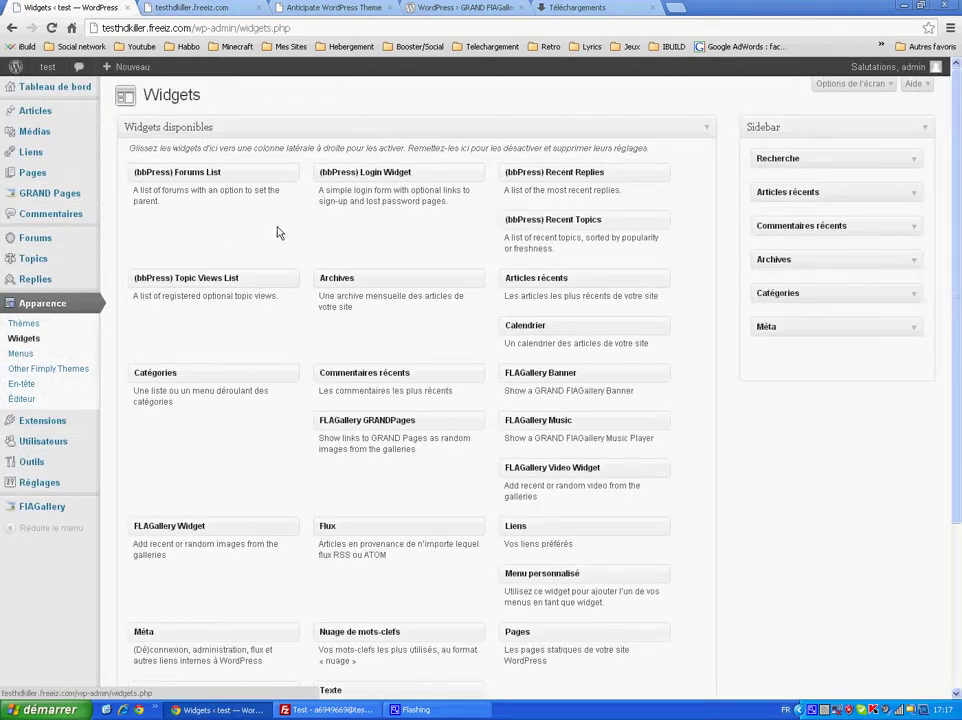
scroll(450, 283, down, 3)
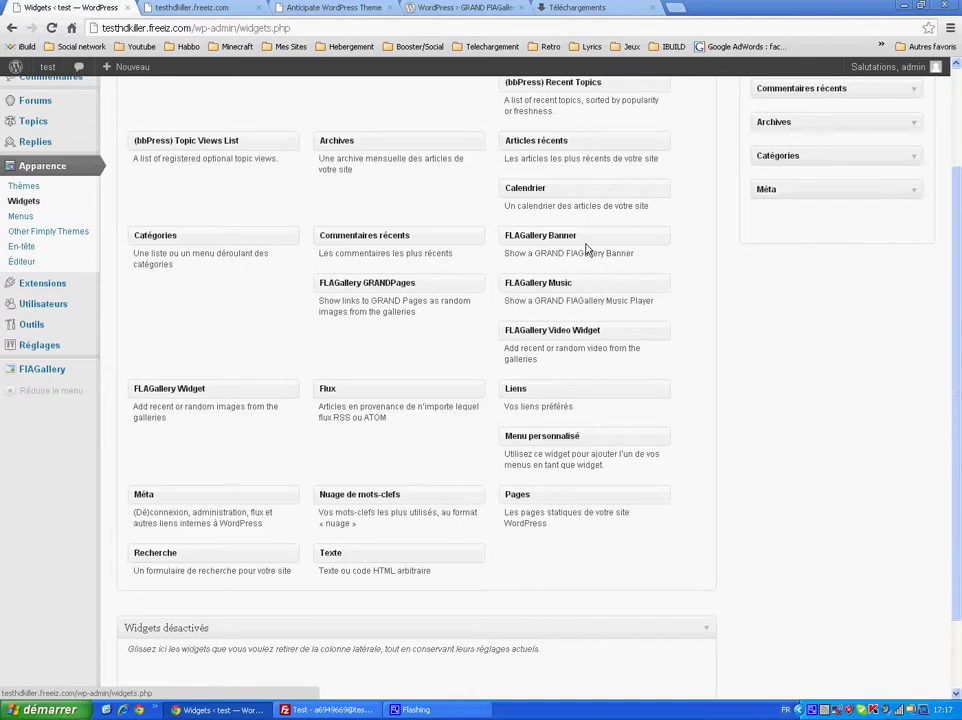
scroll(707, 313, up, 3)
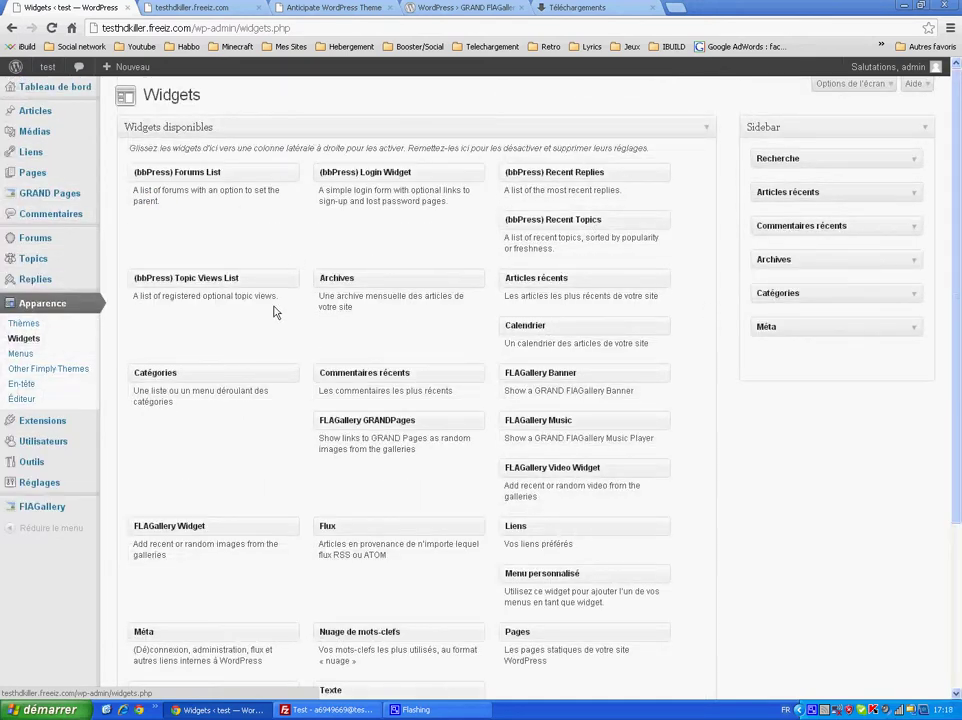
Open the test site's dashboard, and review the plugin's gallery insertion and sorting screenshots on WordPress.org
click(38, 88)
click(466, 8)
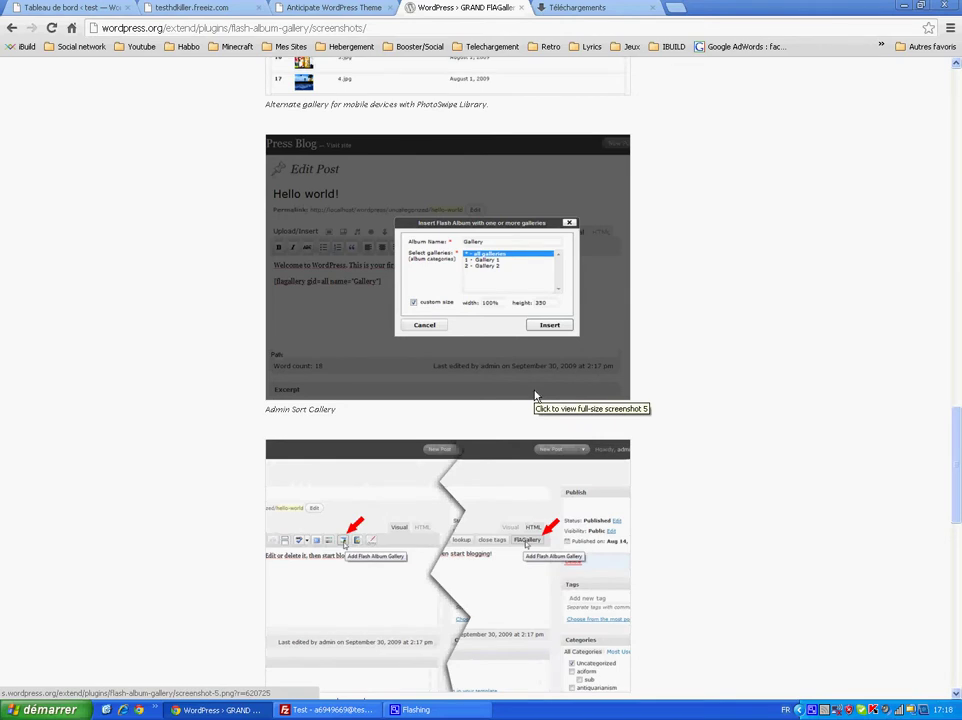
scroll(450, 115, up, 15)
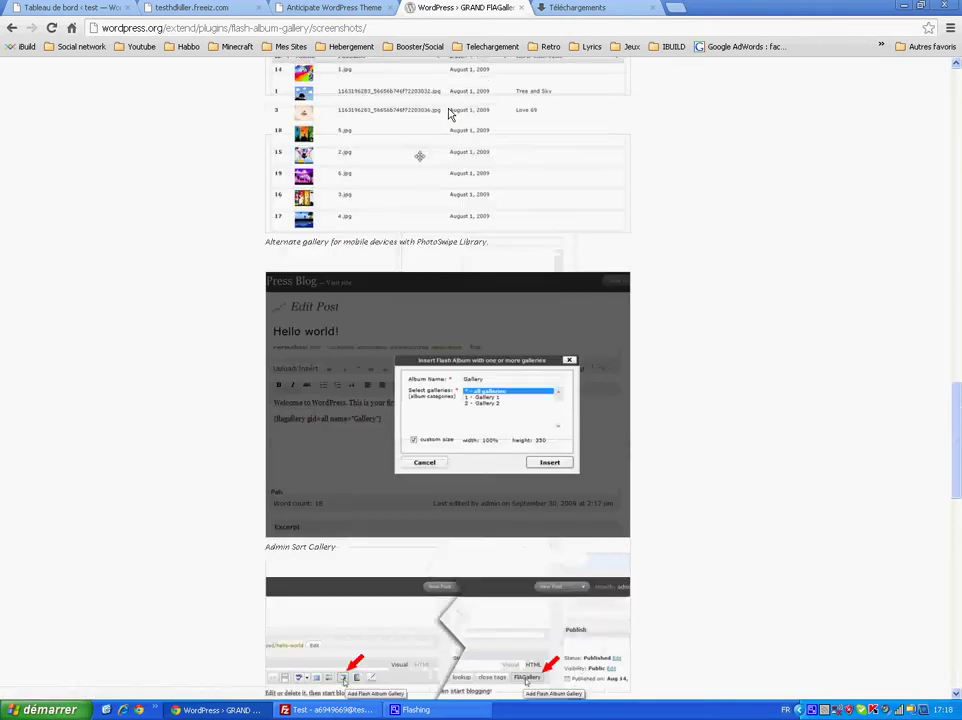
Open the Themes Directory on WordPress.org and download the featured Responsive theme
drag(957, 231, 180, 28)
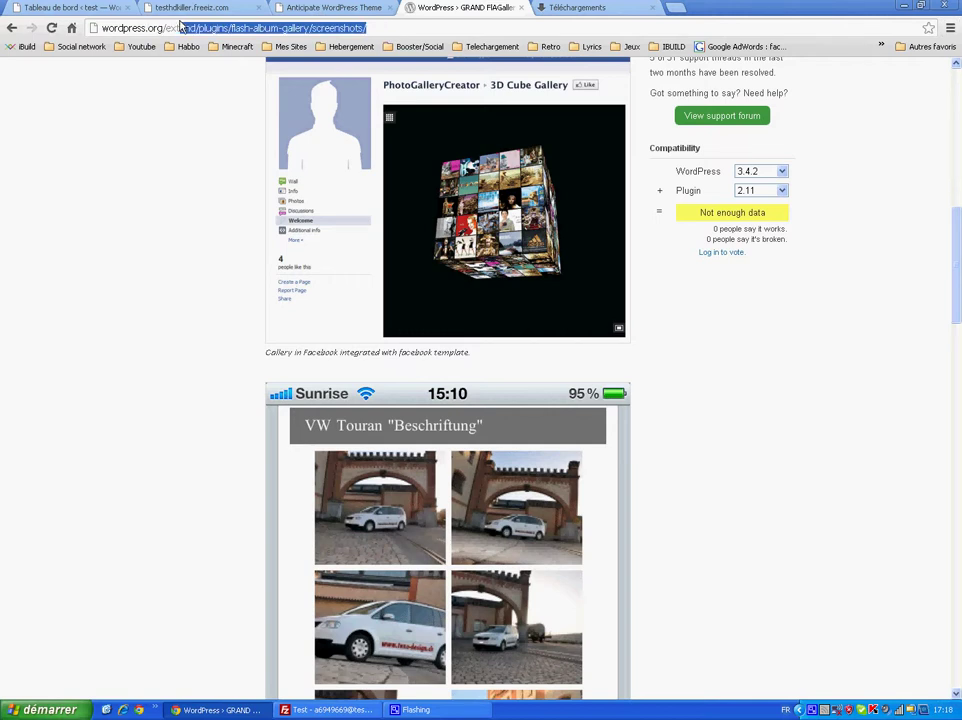
scroll(958, 374, up, 7)
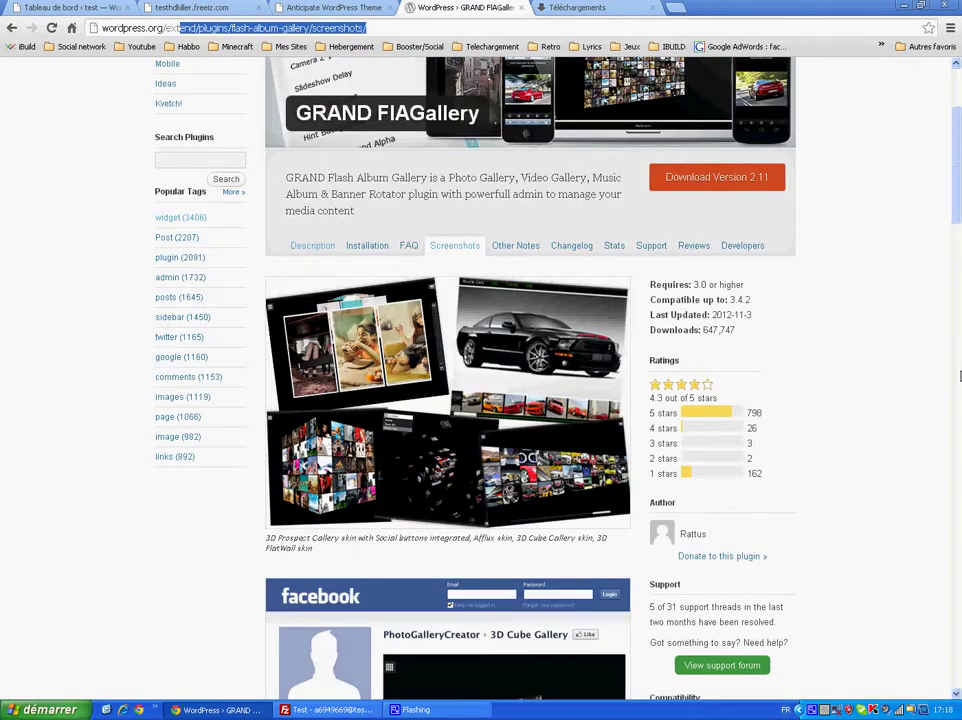
scroll(152, 528, up, 4)
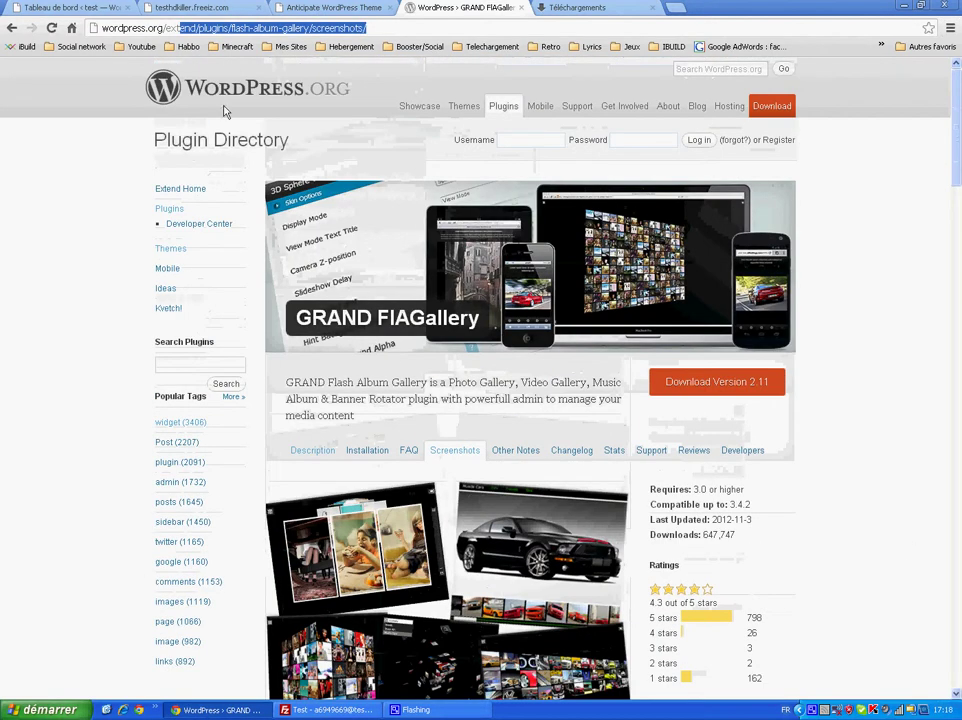
click(186, 250)
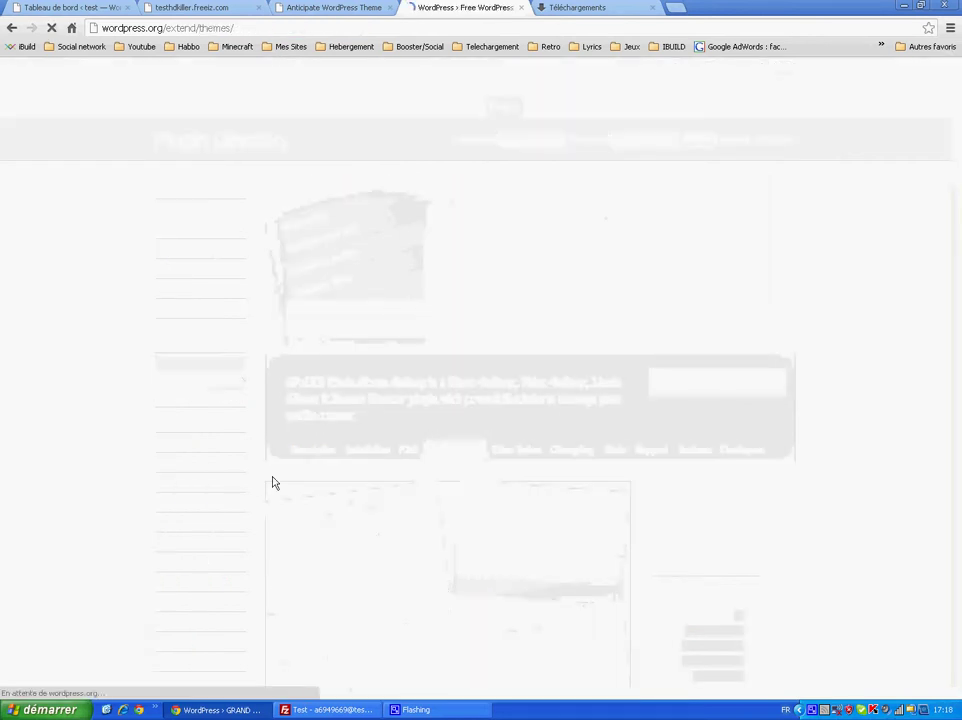
click(328, 709)
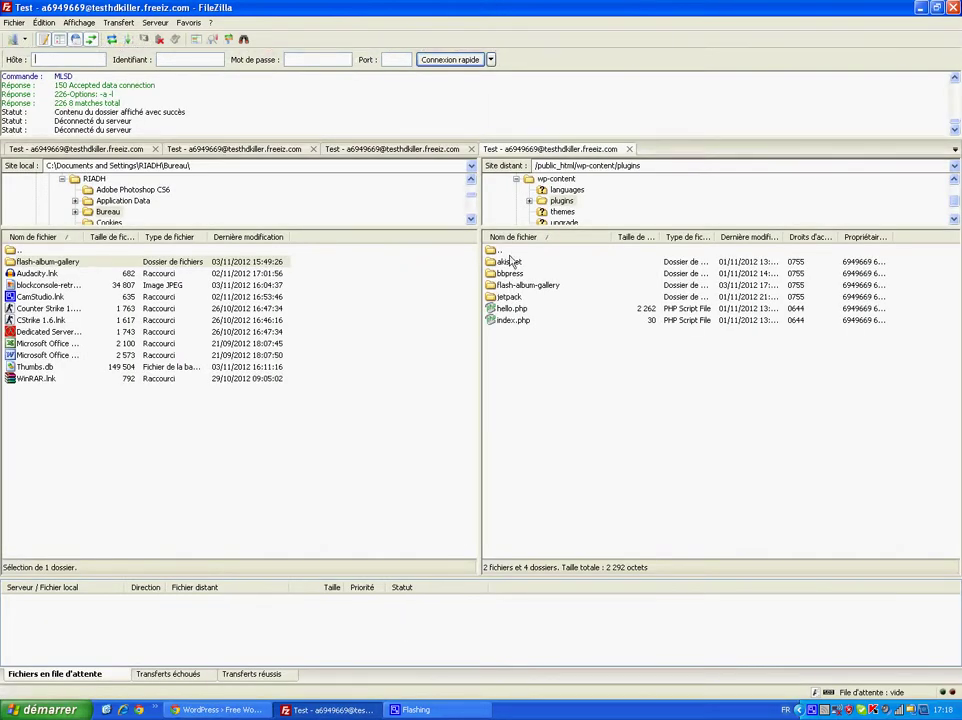
click(217, 709)
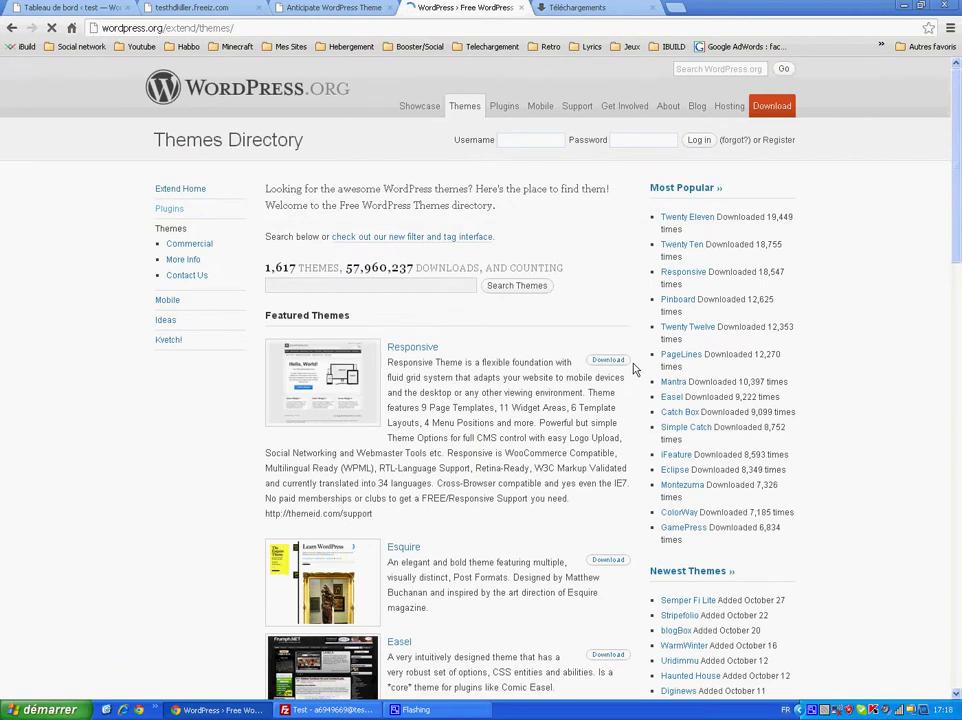
scroll(630, 372, down, 3)
scroll(678, 345, up, 3)
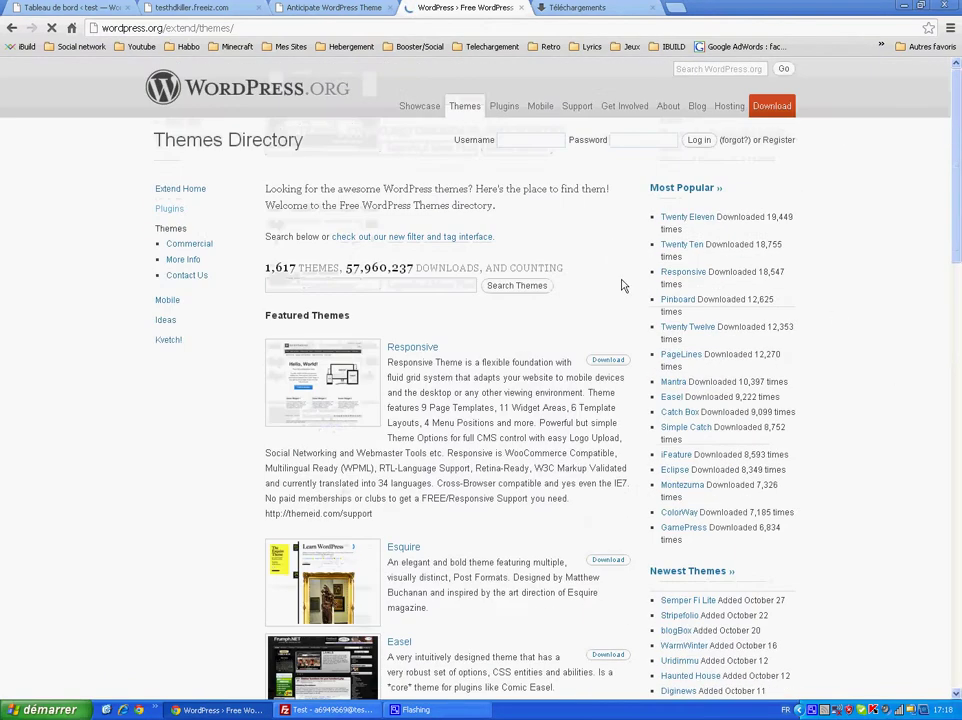
click(607, 364)
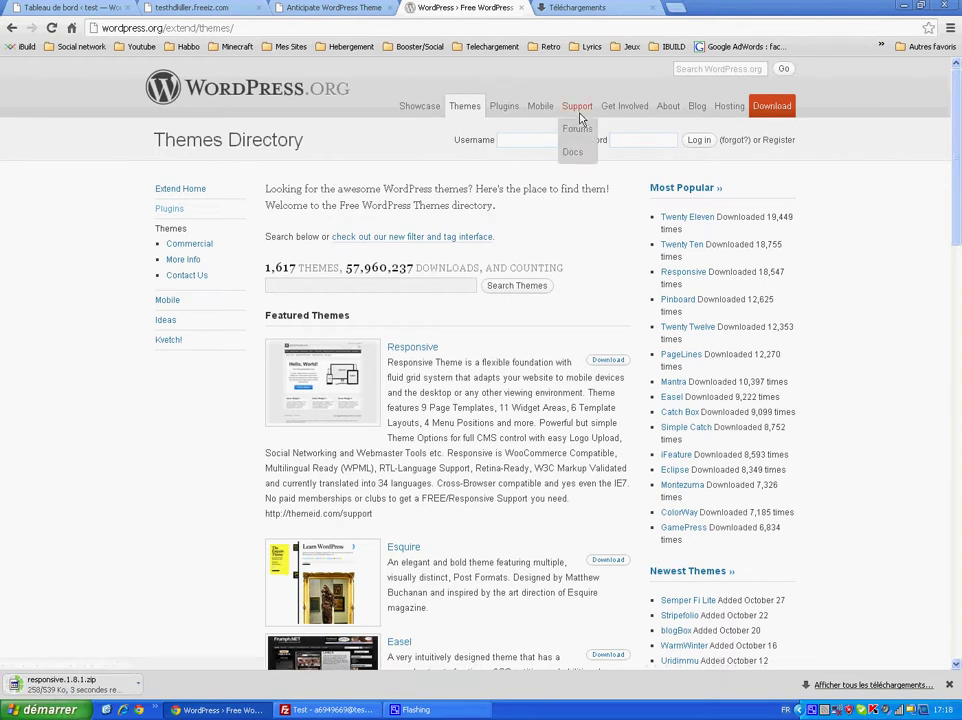
click(521, 8)
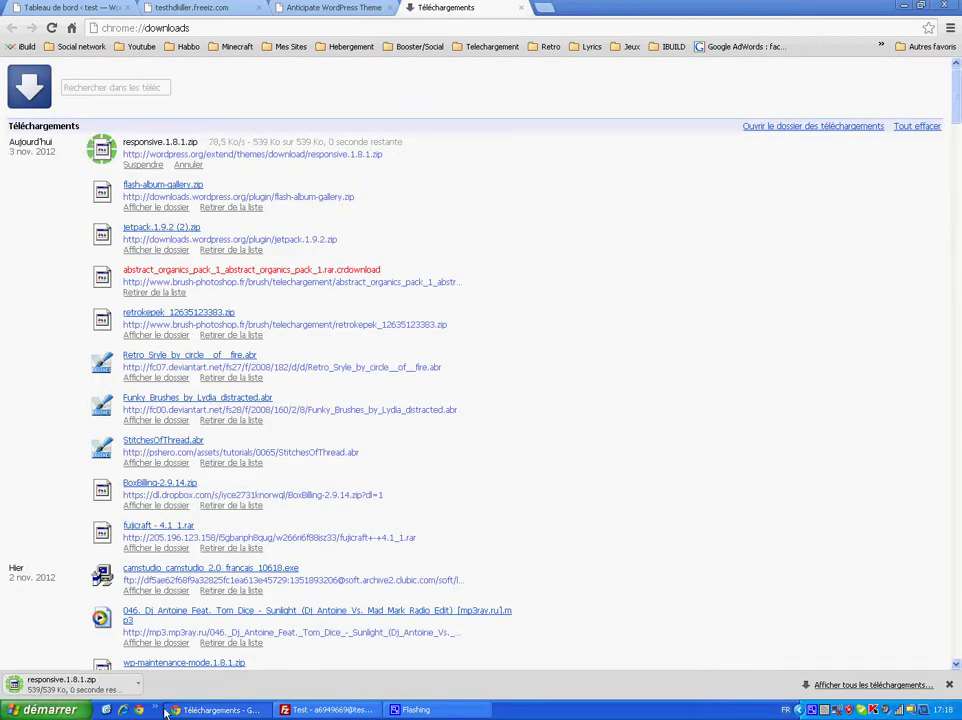
Put the downloaded responsive.1.8.1.zip on the desktop and extract it there
drag(100, 684, 270, 386)
right_click(270, 383)
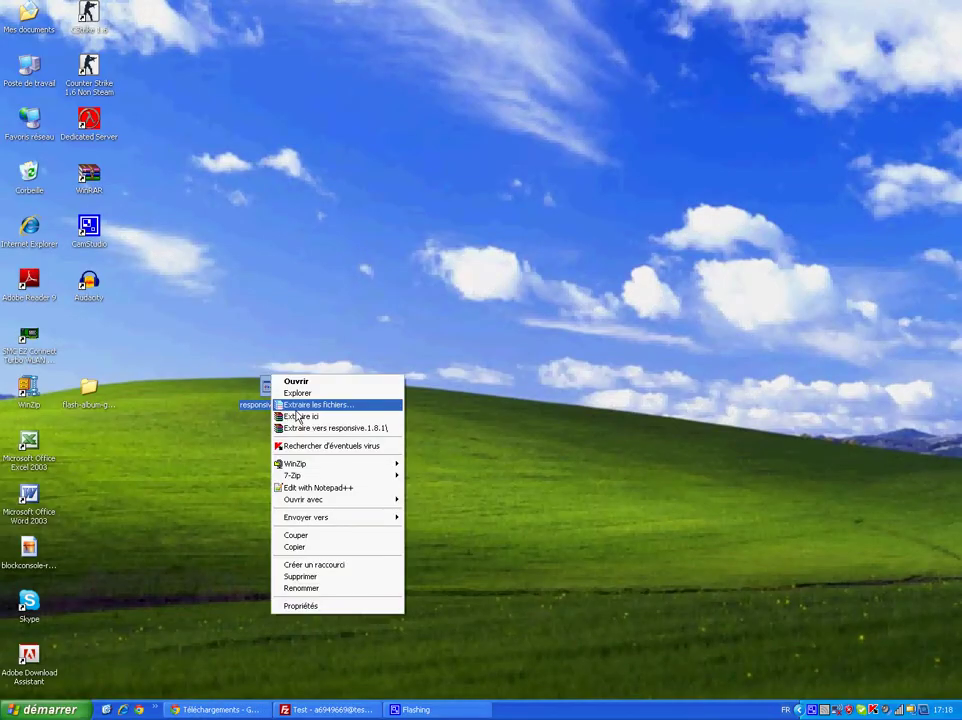
click(300, 414)
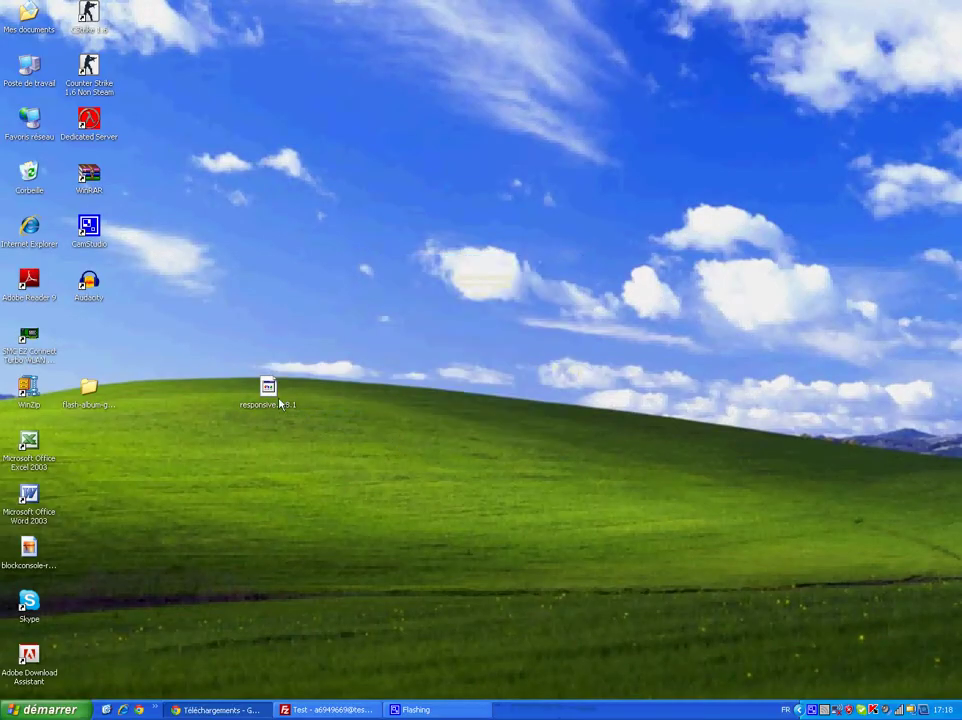
Delete the responsive.1.8.1 archive and the flash-album-gallery folder from the desktop
click(280, 402)
key(Delete)
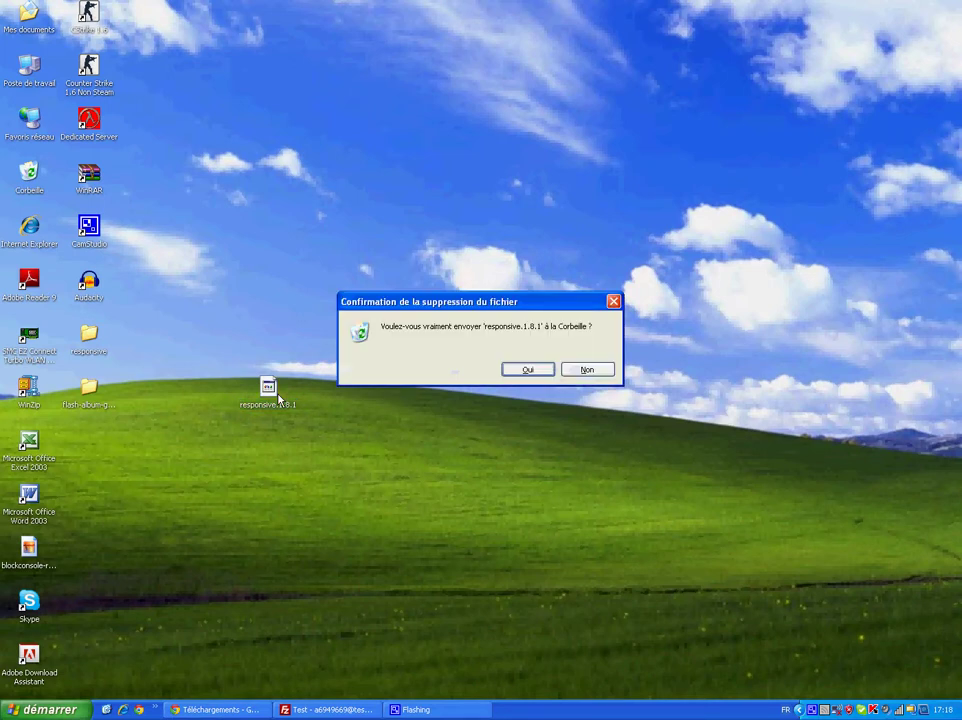
key(Return)
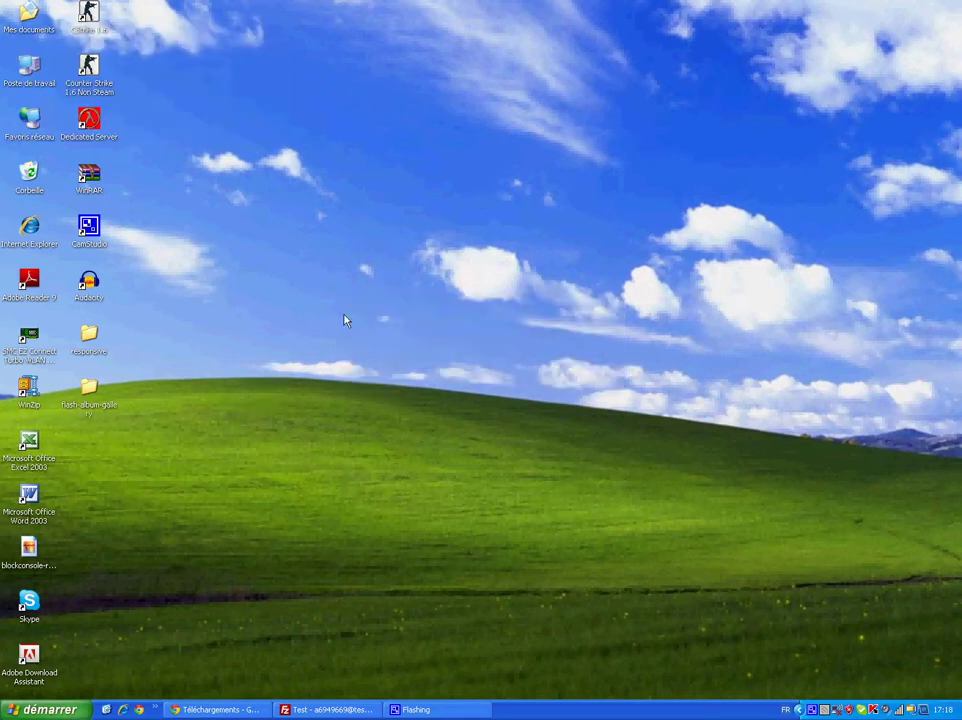
click(90, 388)
key(Delete)
key(Return)
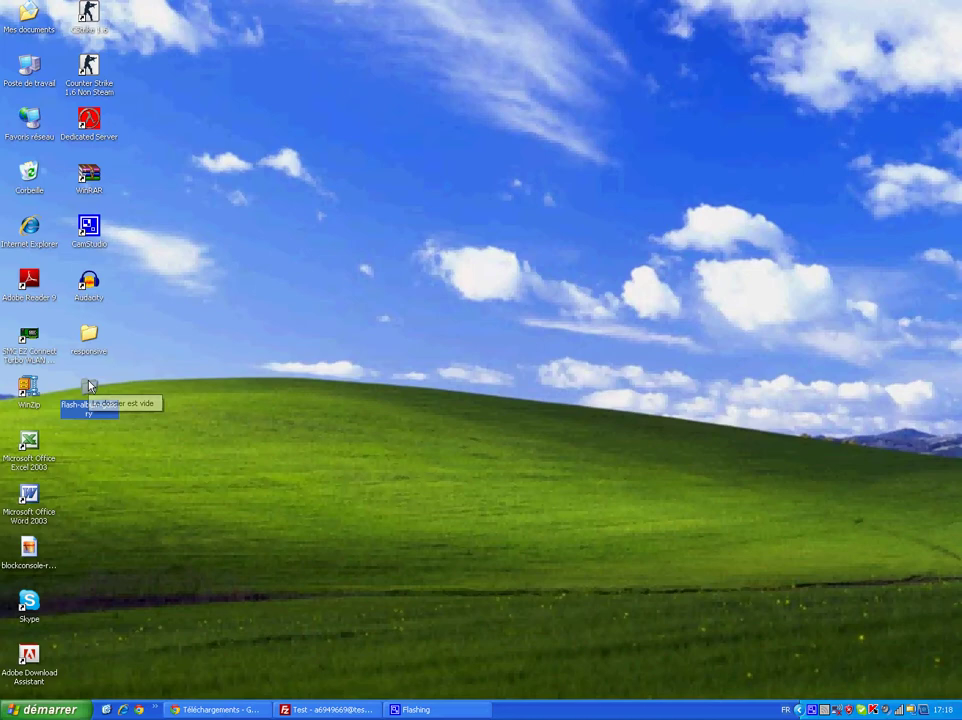
Switch to FileZilla and reconnect to the Test site, establishing the connection in a new tab
key(alt+Tab)
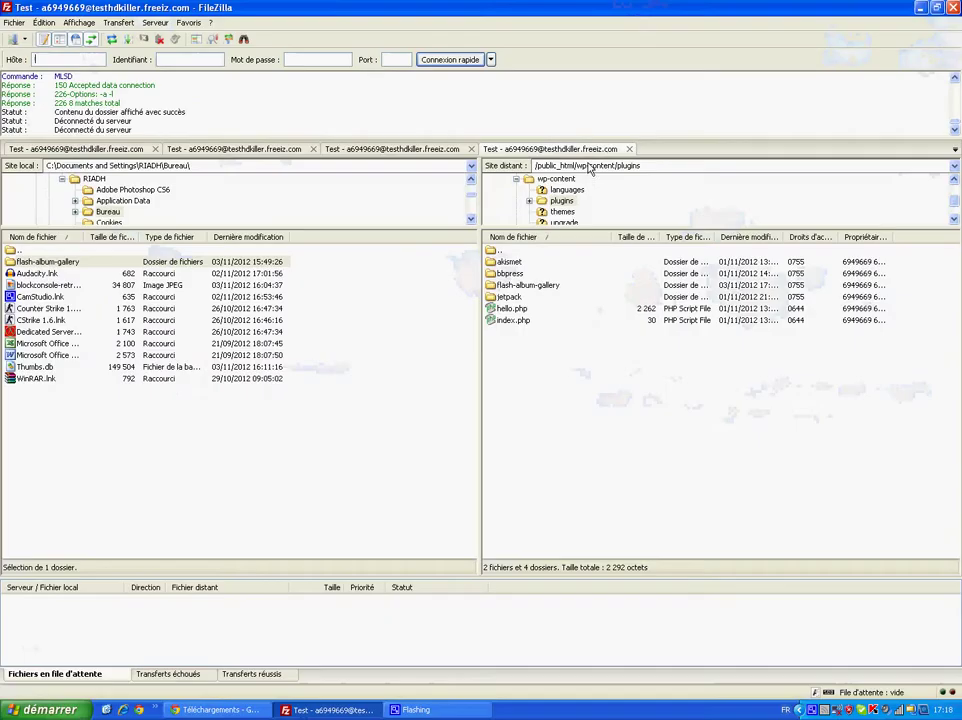
double_click(508, 253)
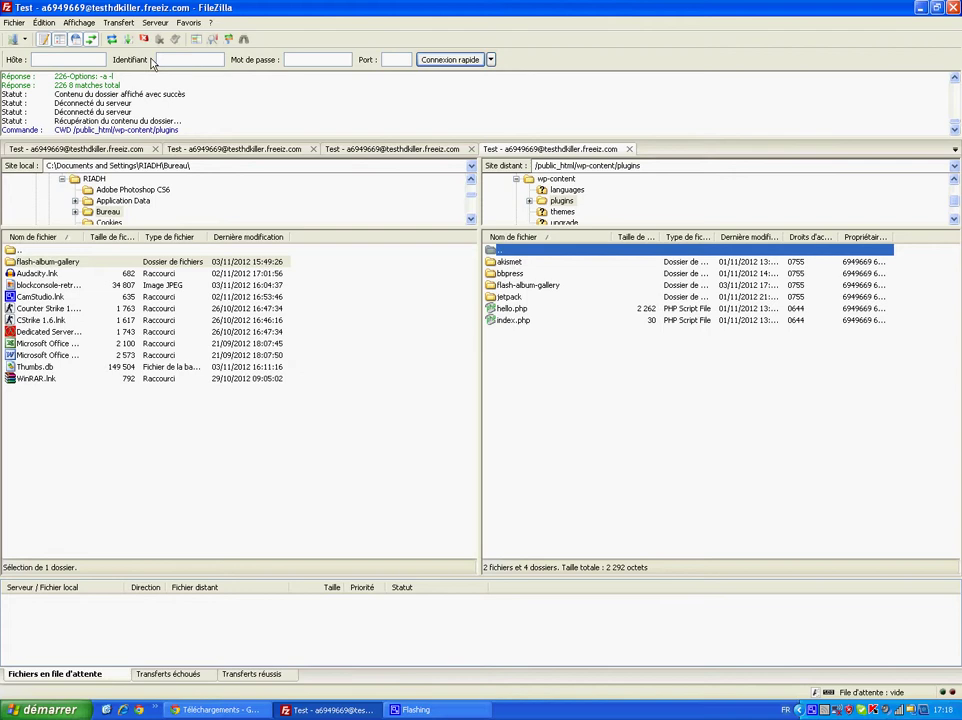
click(13, 39)
click(423, 484)
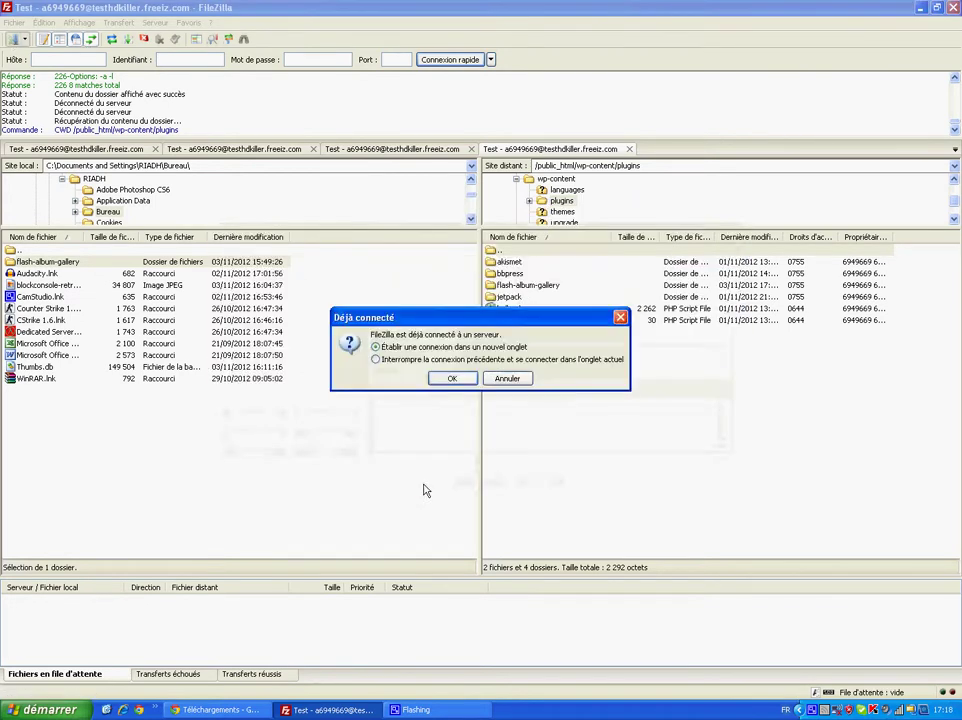
click(447, 380)
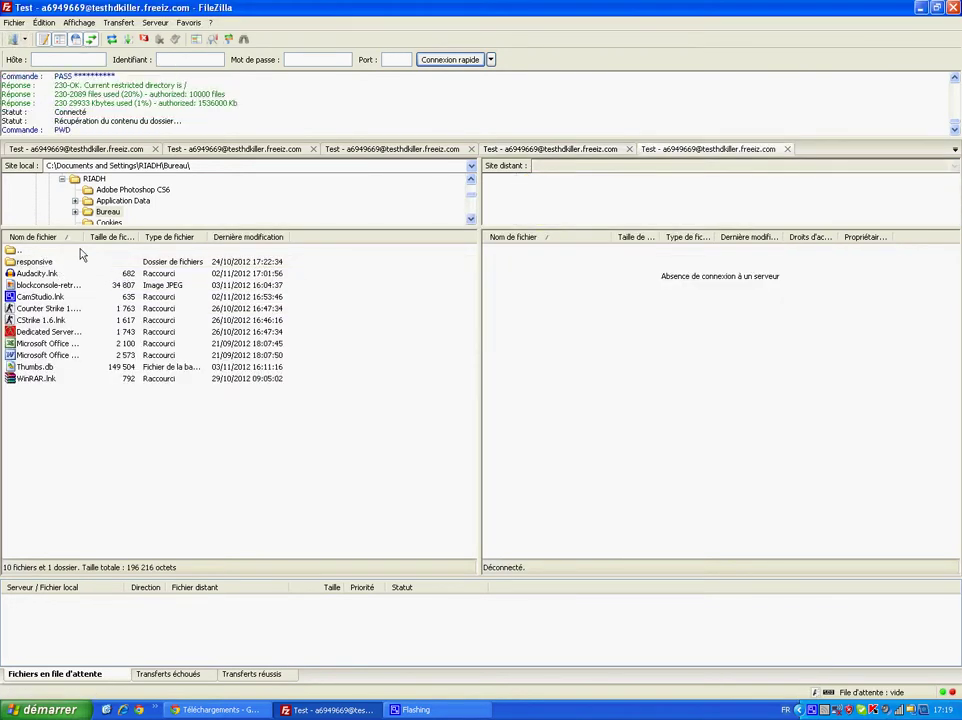
Open the server's /public_html/wp-content/themes folder and upload the desktop's responsive folder into it
double_click(528, 262)
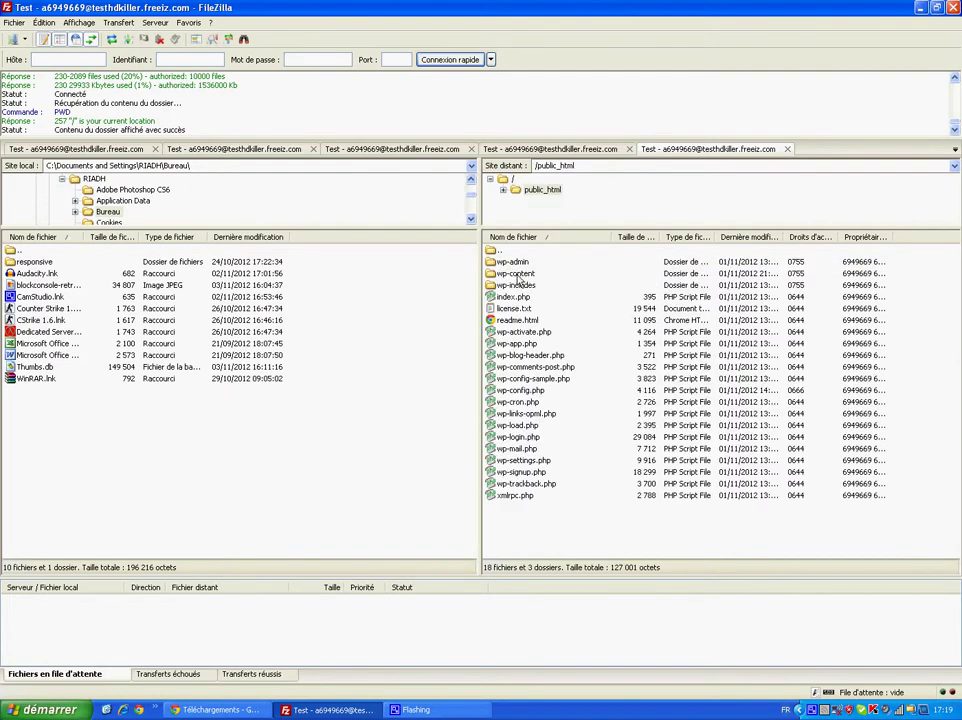
click(527, 277)
double_click(527, 278)
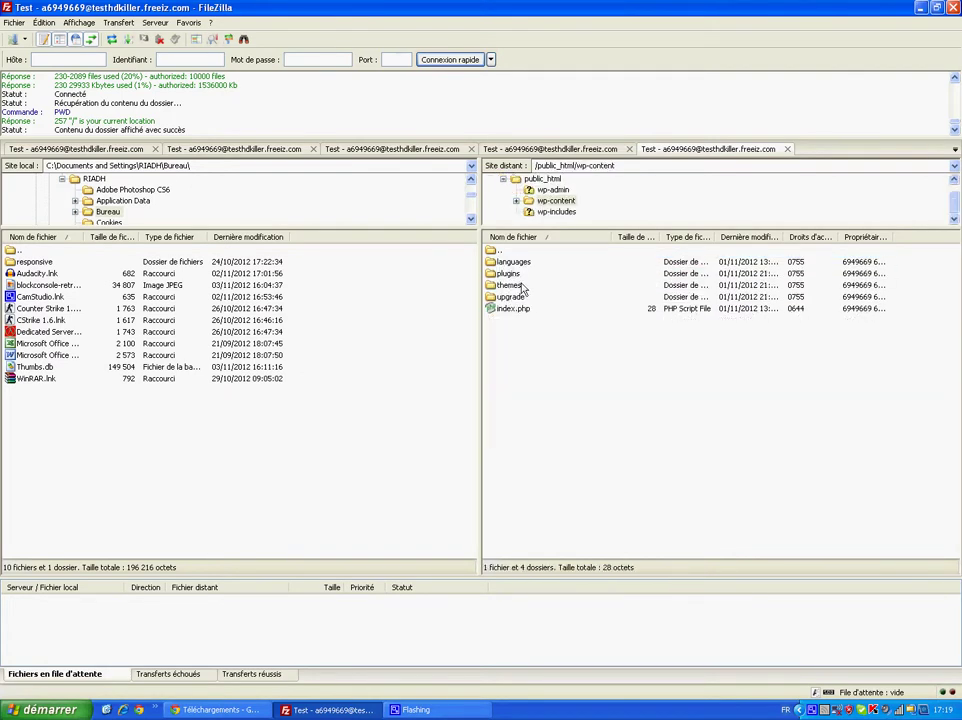
double_click(511, 286)
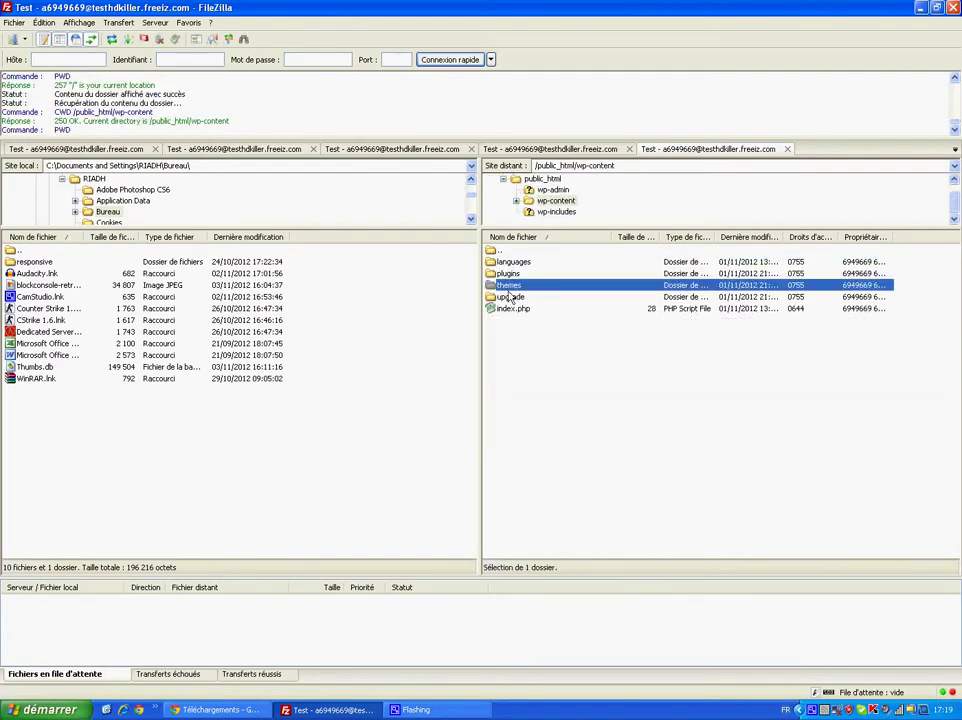
click(56, 263)
drag(557, 366, 557, 366)
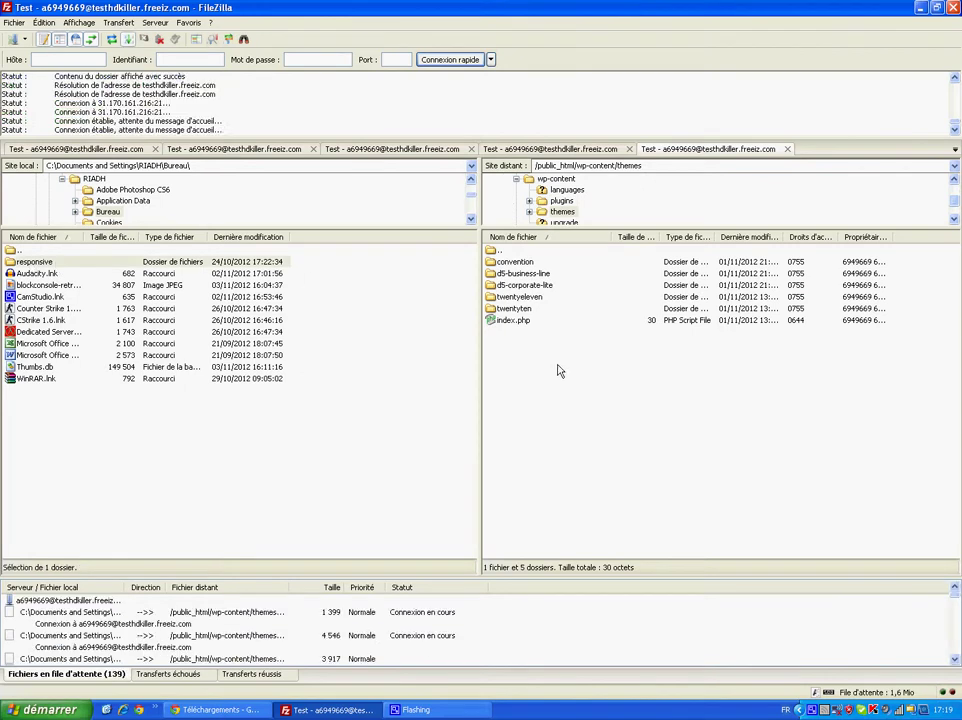
right_click(813, 711)
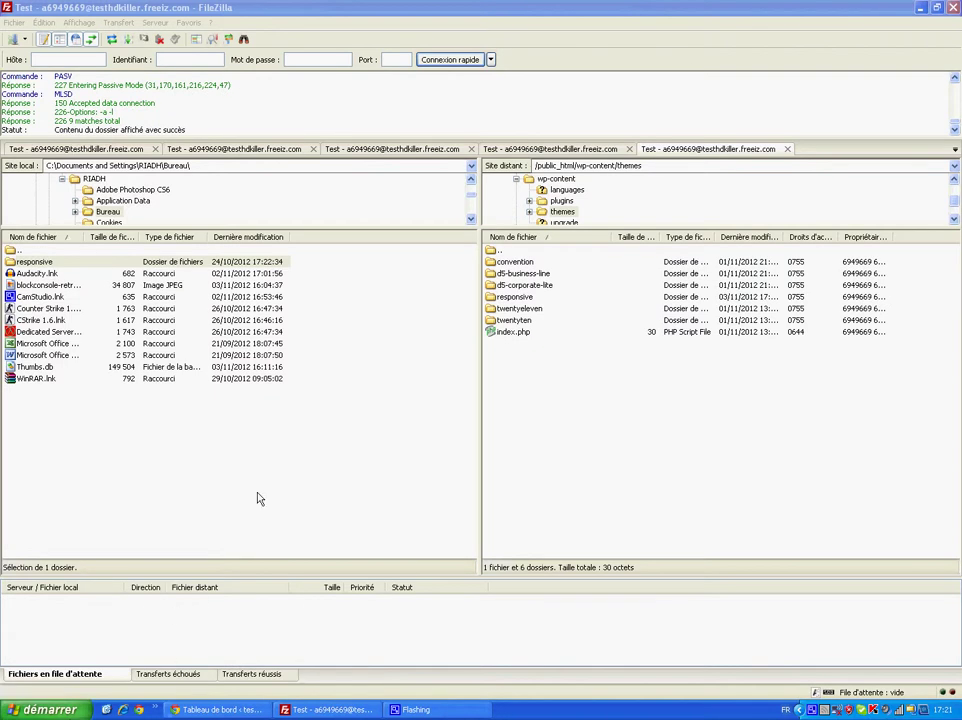
Switch to Chrome, open the theme management page in the test site's admin, and activate the Responsive theme
click(222, 709)
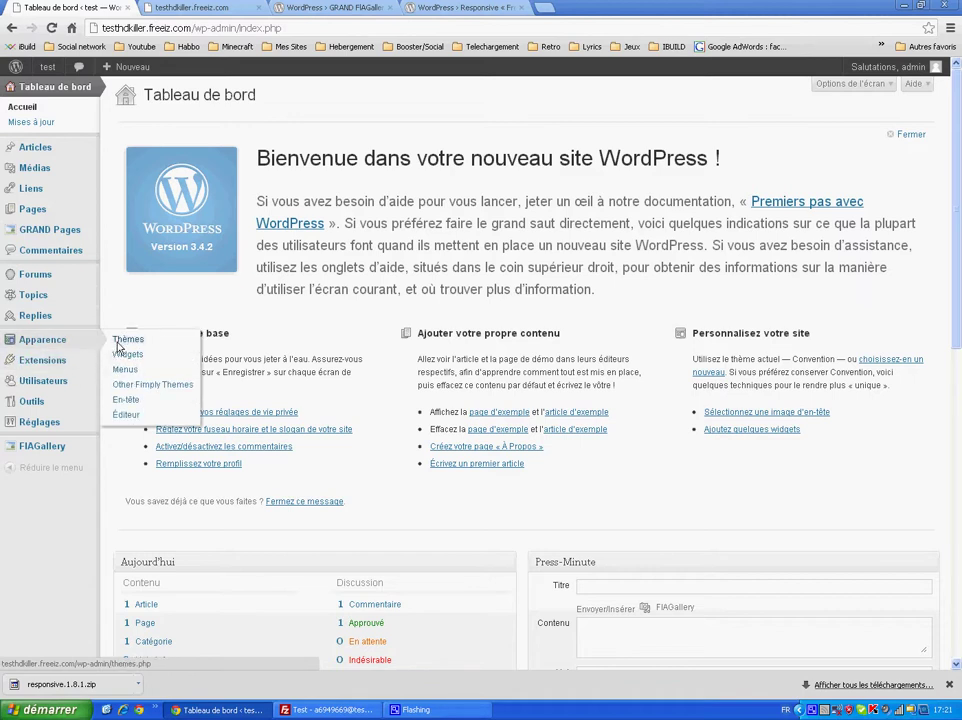
click(120, 338)
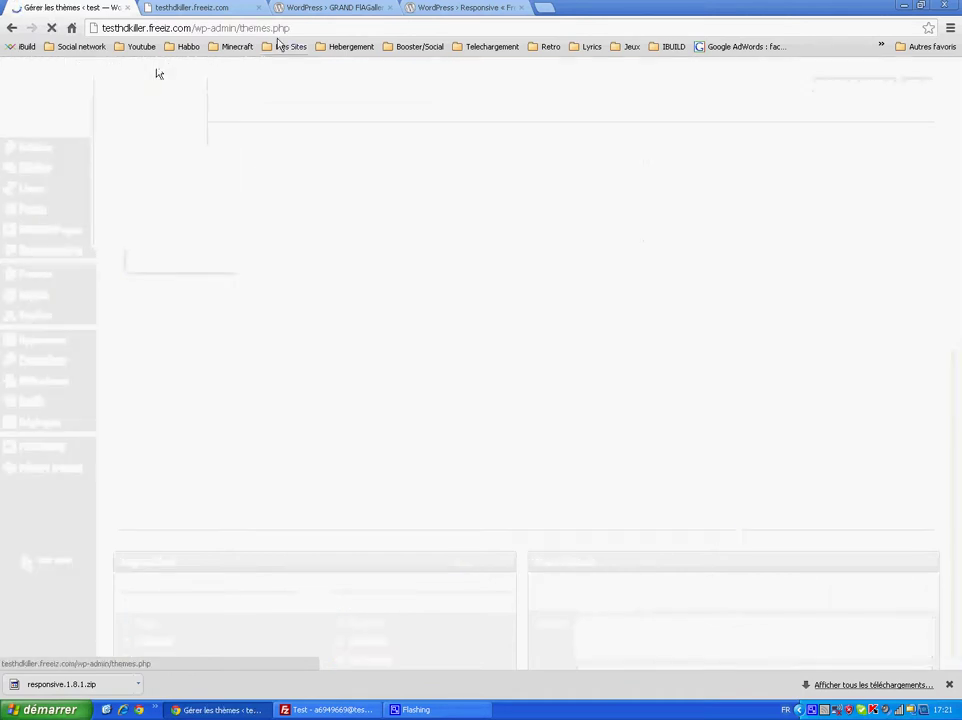
drag(462, 7, 335, 7)
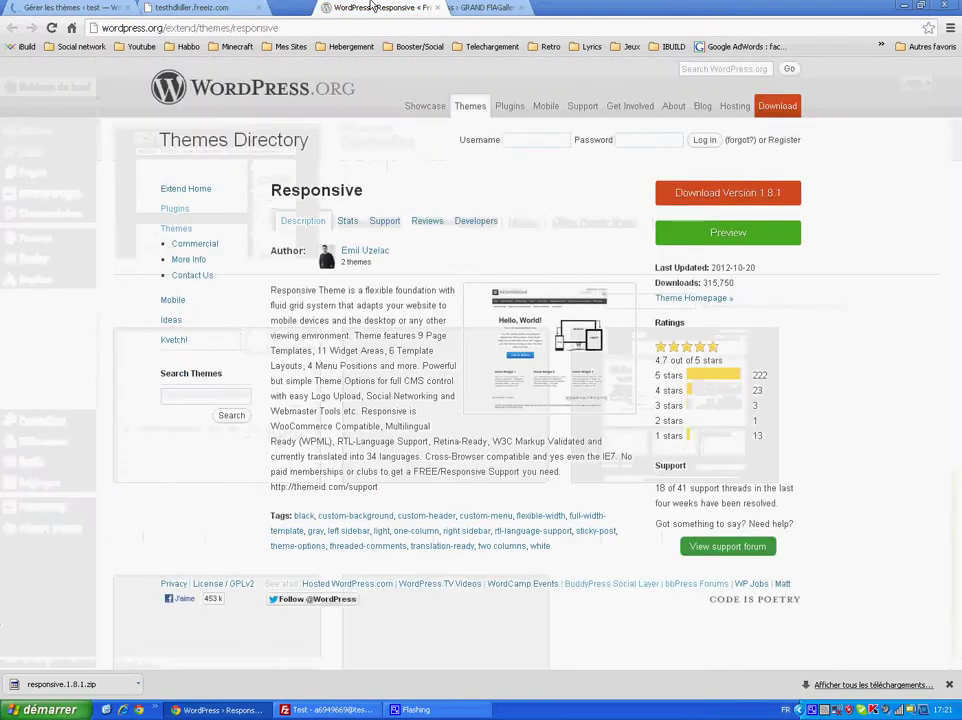
click(70, 7)
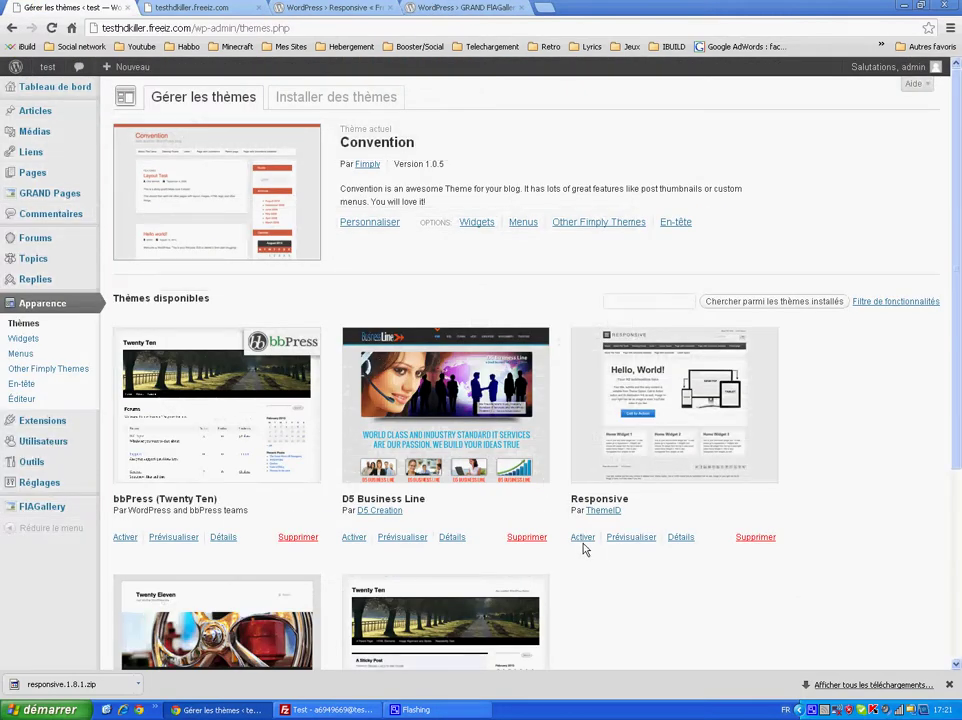
click(585, 538)
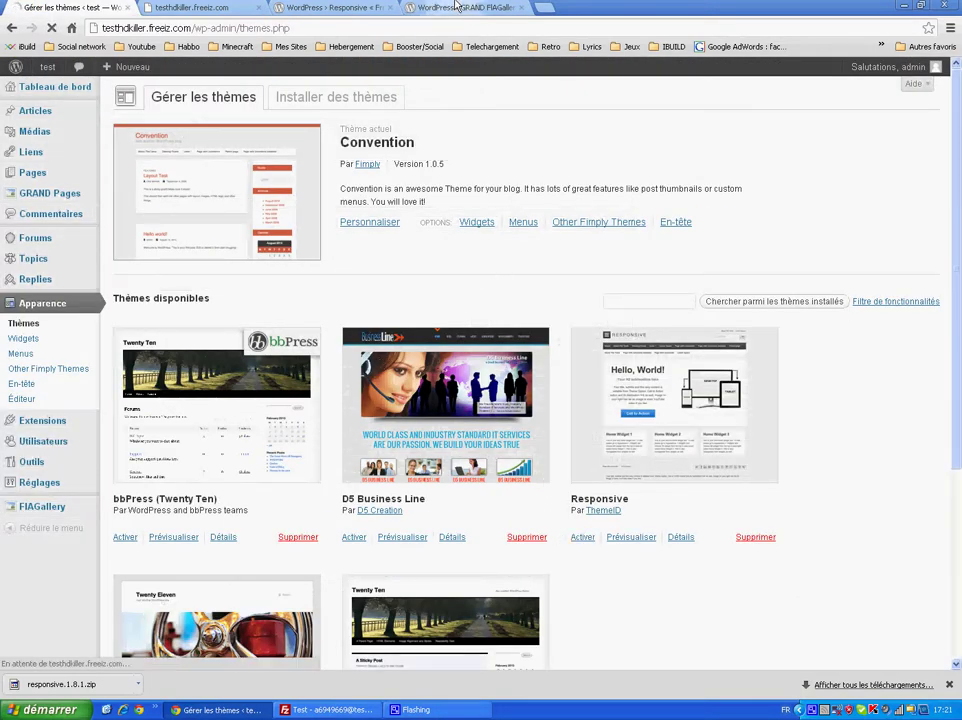
View the Responsive theme's description page on WordPress.org, and return to the site's theme management page
click(455, 7)
click(325, 7)
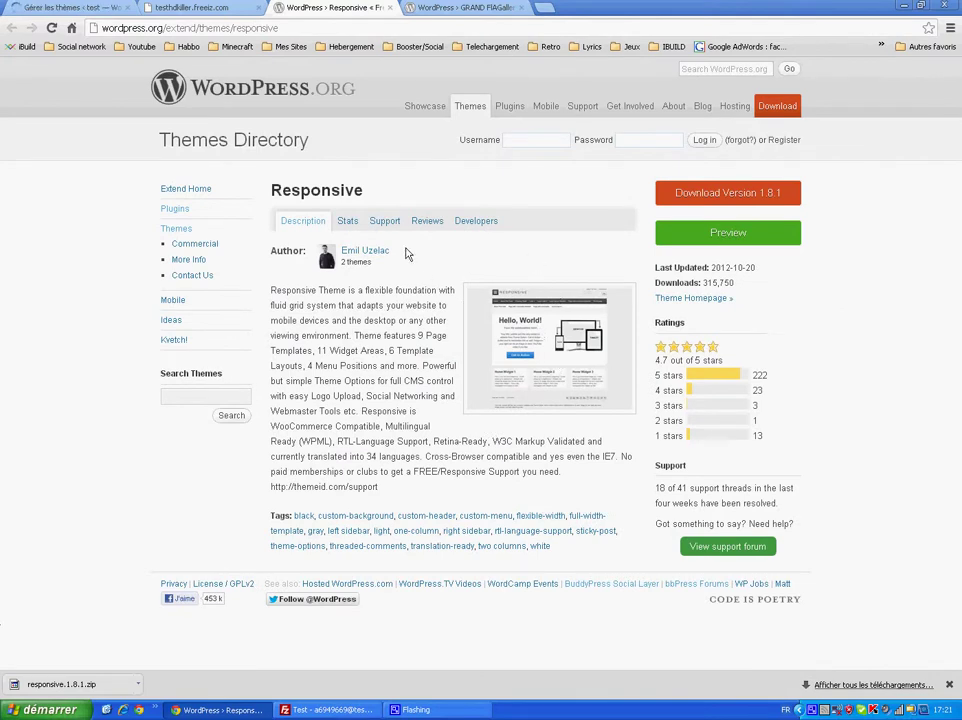
click(47, 6)
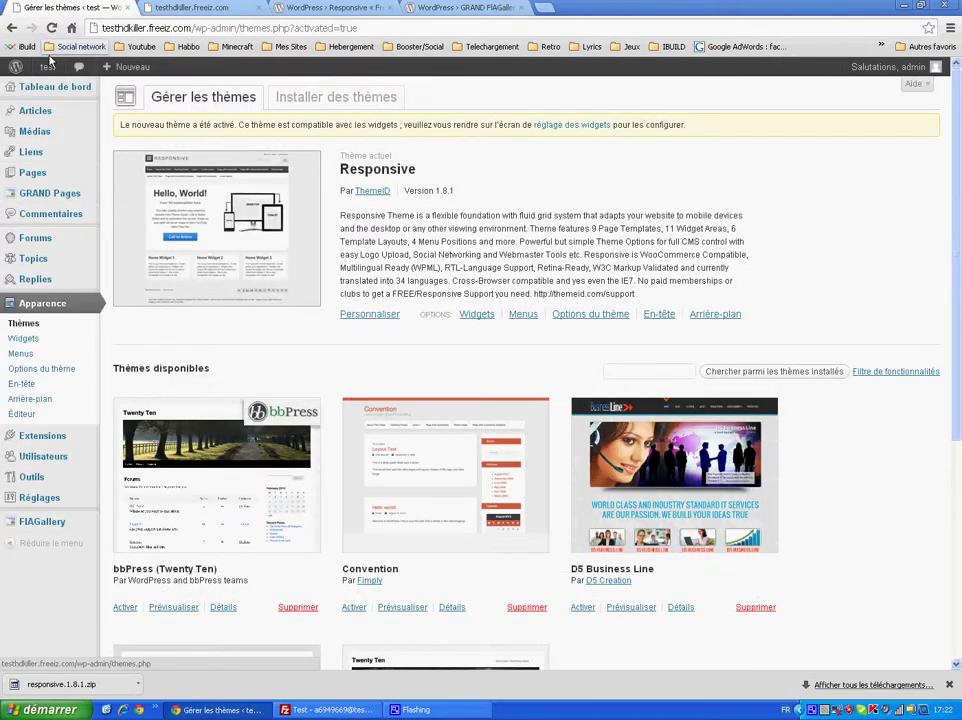
Open the test site's home page and look over its layout under the Responsive theme
mouse_move(45, 66)
click(47, 88)
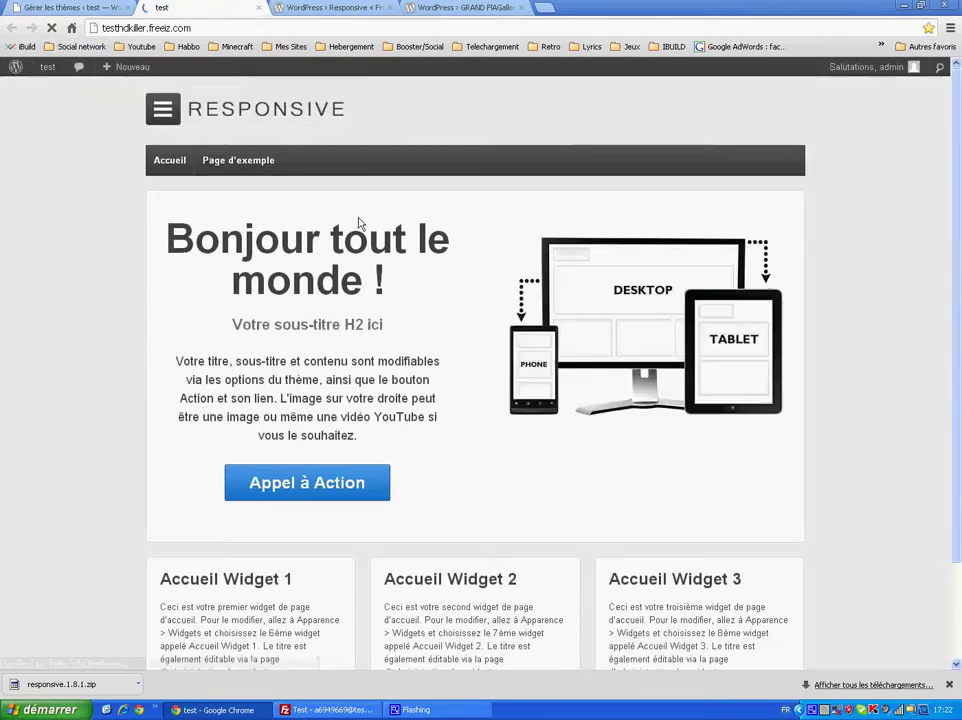
scroll(958, 458, down, 2)
drag(958, 459, 897, 407)
scroll(958, 370, up, 2)
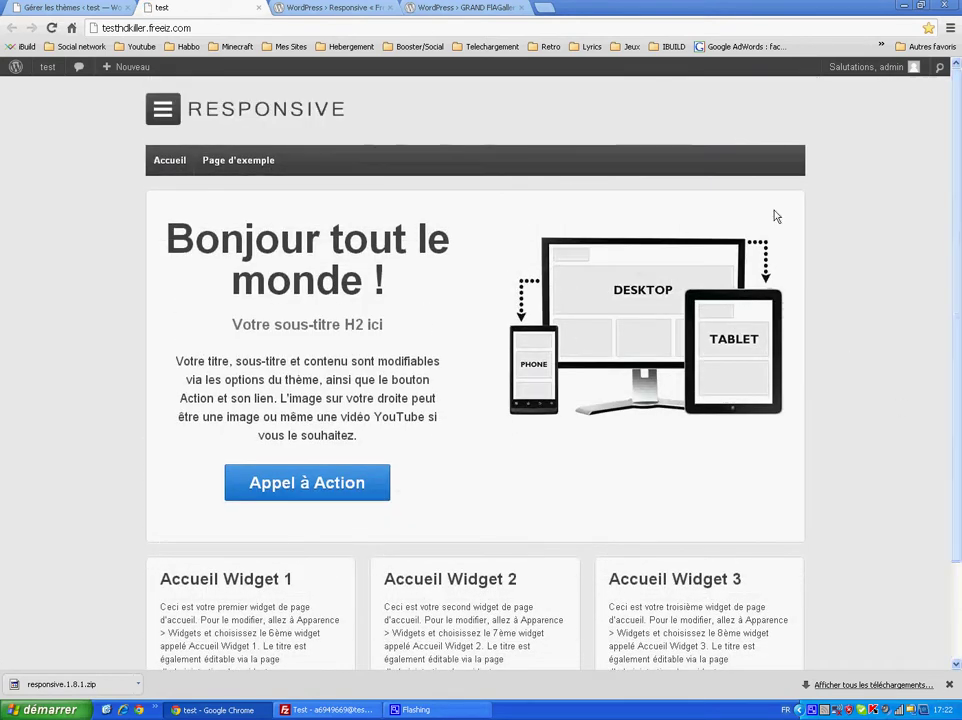
click(544, 8)
click(288, 46)
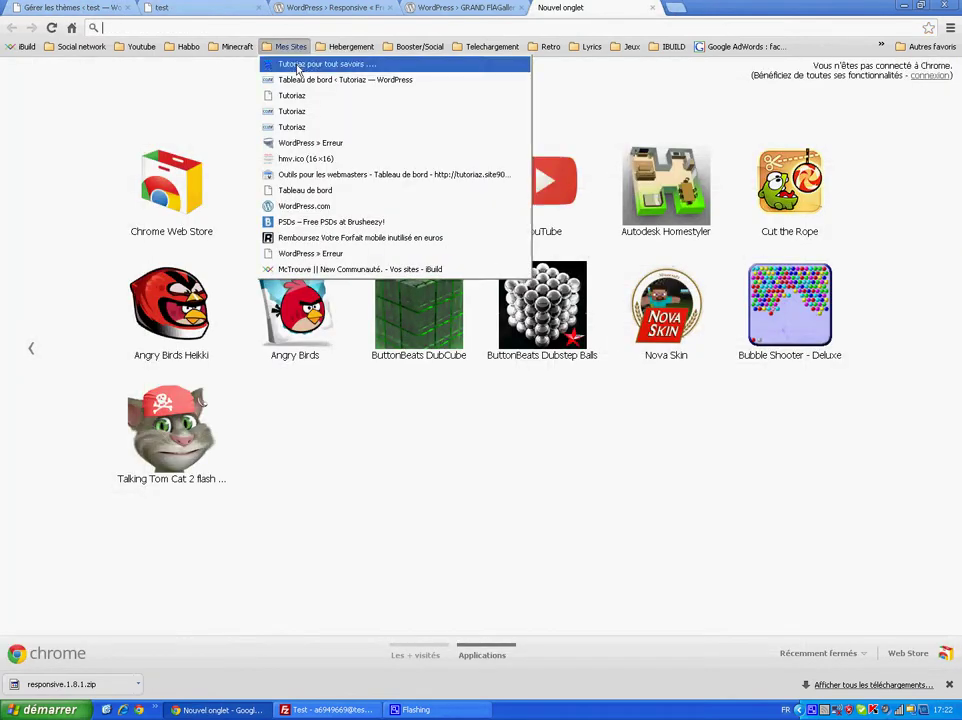
click(298, 64)
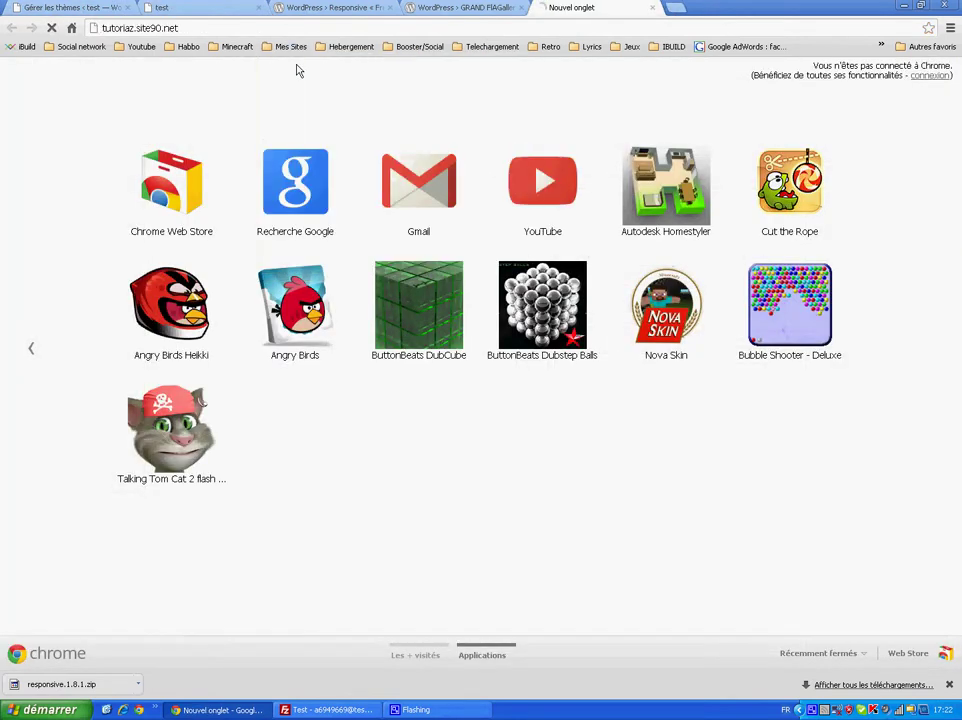
click(652, 8)
click(100, 7)
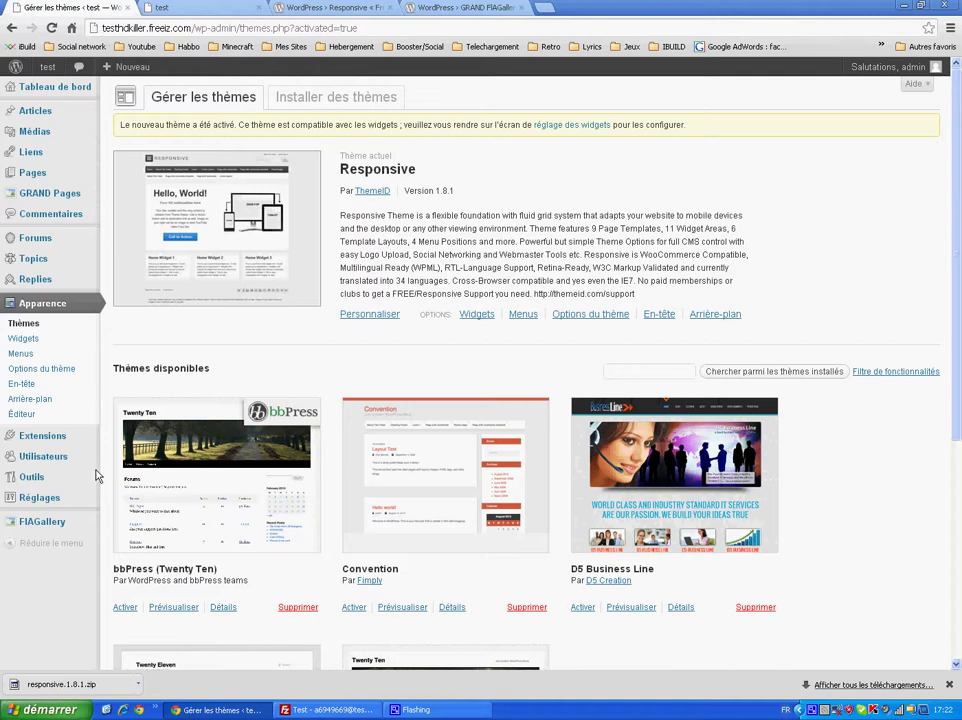
Open the test site's general settings and look at them alongside its home page
mouse_move(68, 498)
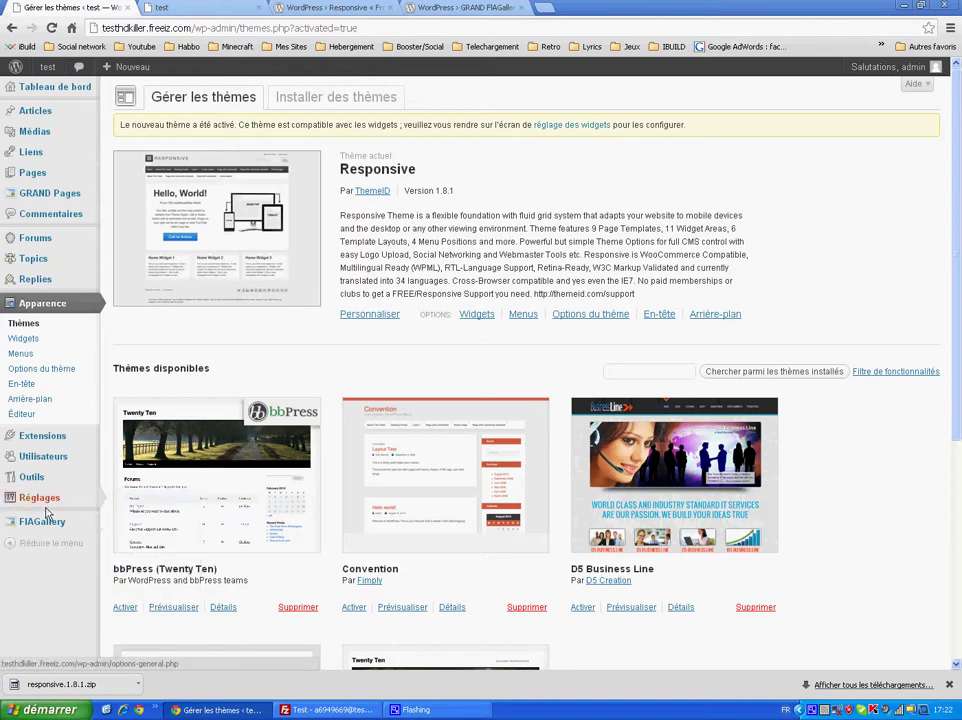
click(182, 7)
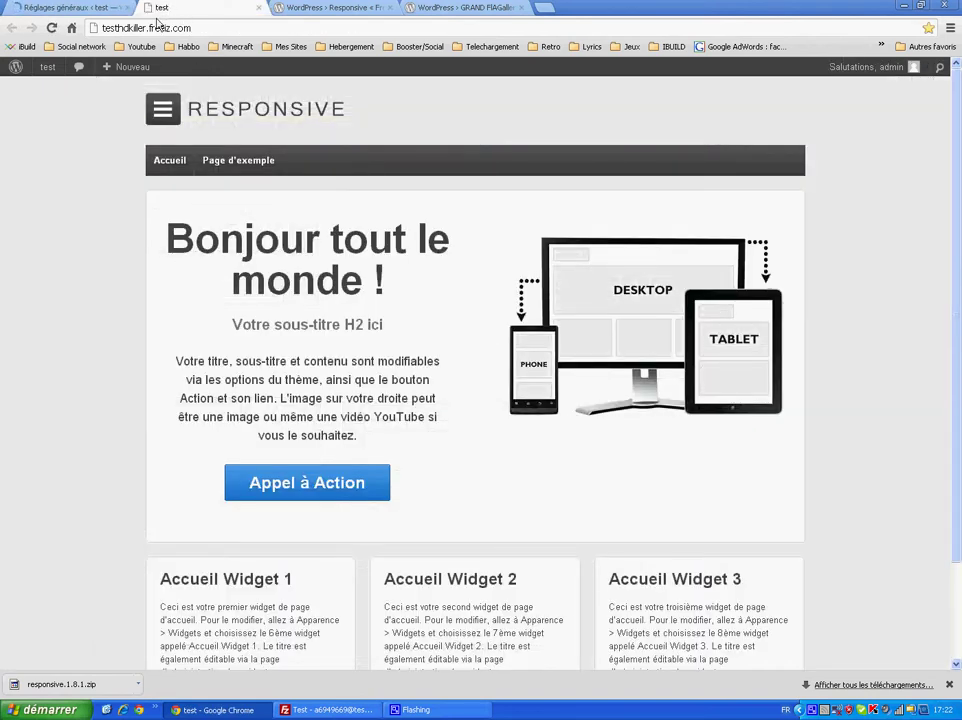
click(84, 7)
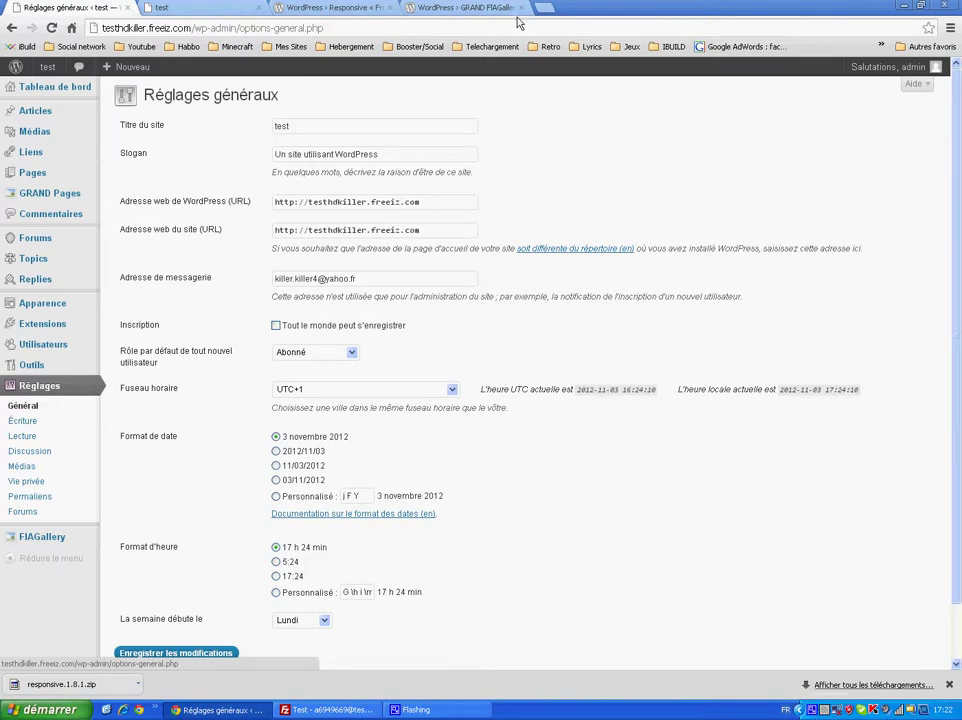
right_click(814, 713)
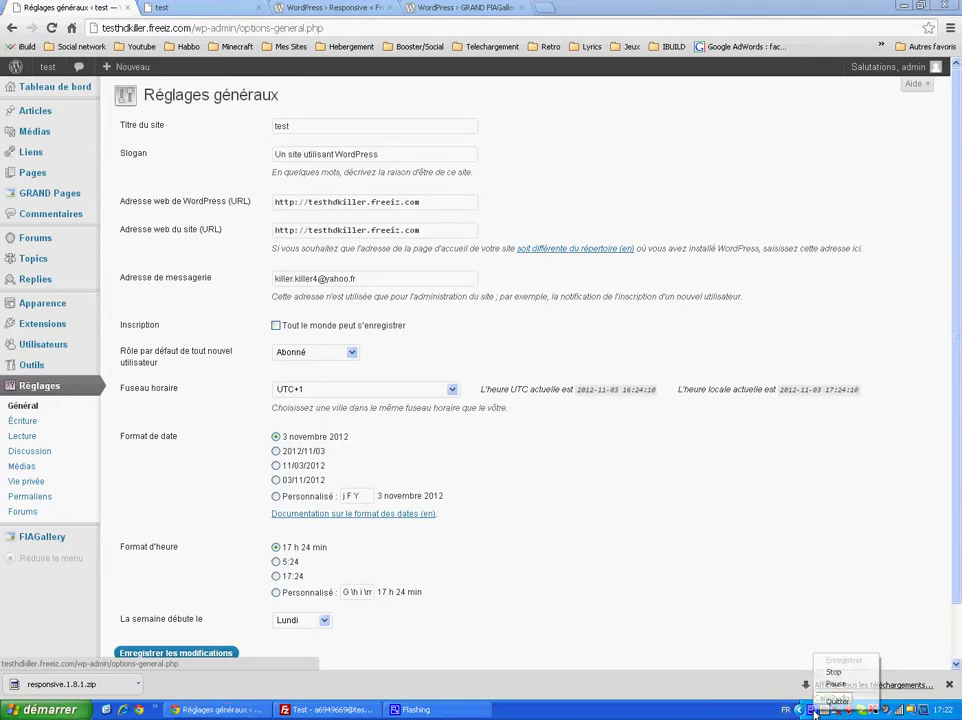